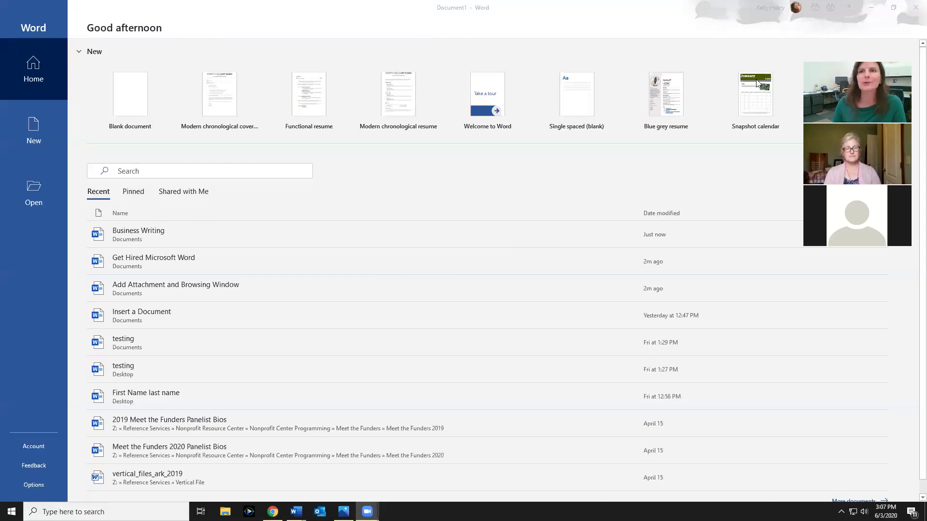
# - Try to find resume templates by searching the recent files for "resume"
pyautogui.scroll(-1, 714, 87)
pyautogui.scroll(1, 714, 87)
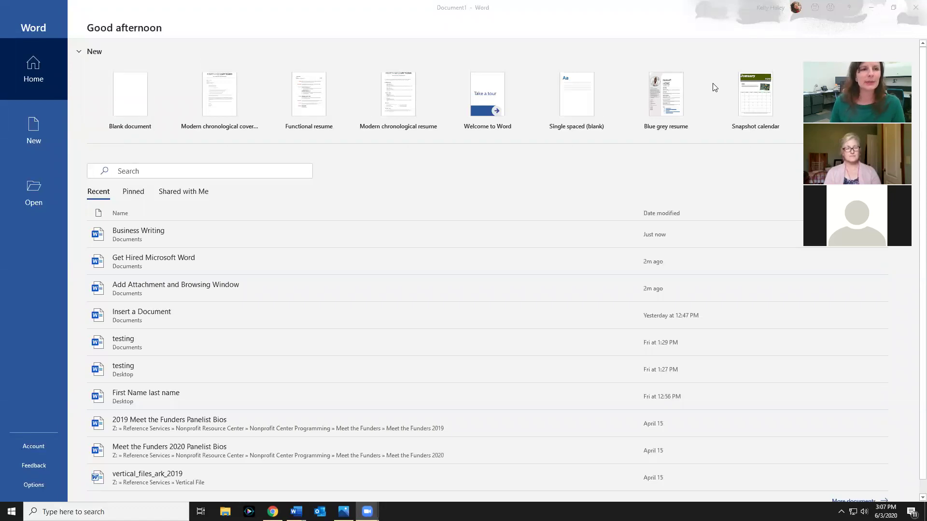
pyautogui.click(263, 169)
pyautogui.click(263, 170)
pyautogui.write('r')
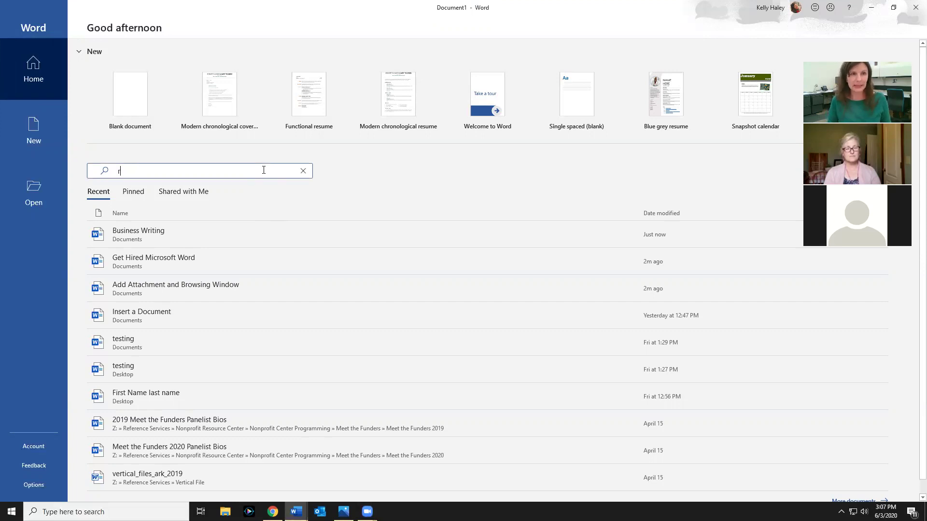
pyautogui.write('esume')
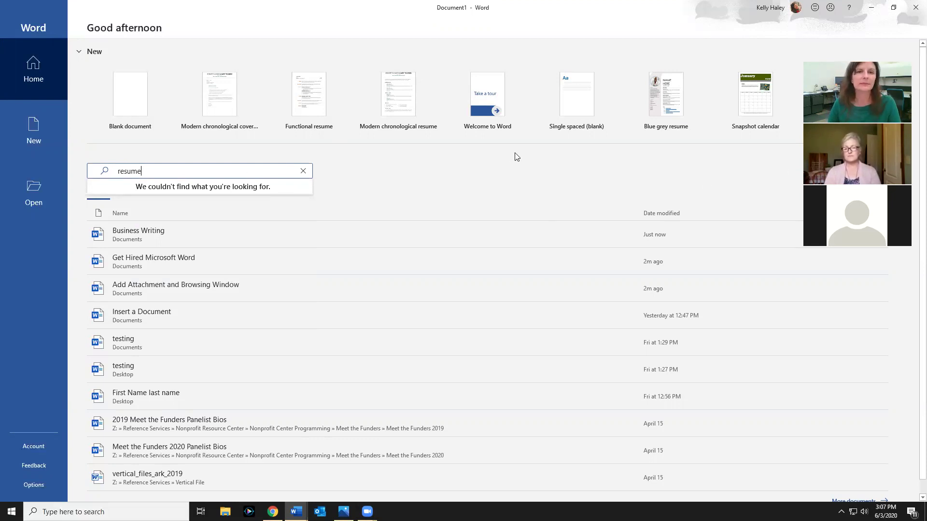
pyautogui.click(762, 152)
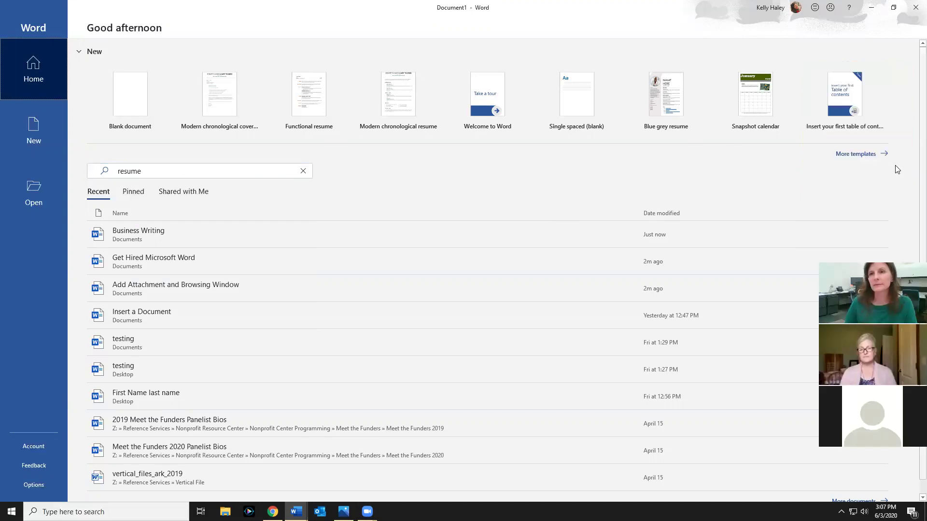
# - Show more templates and search the online templates for "resume"
pyautogui.click(864, 155)
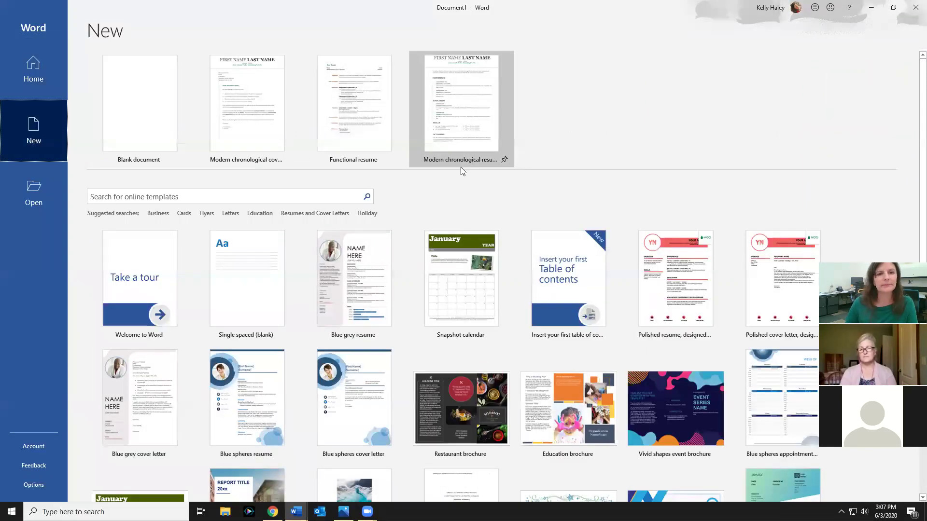
pyautogui.click(240, 193)
pyautogui.write('rsesume')
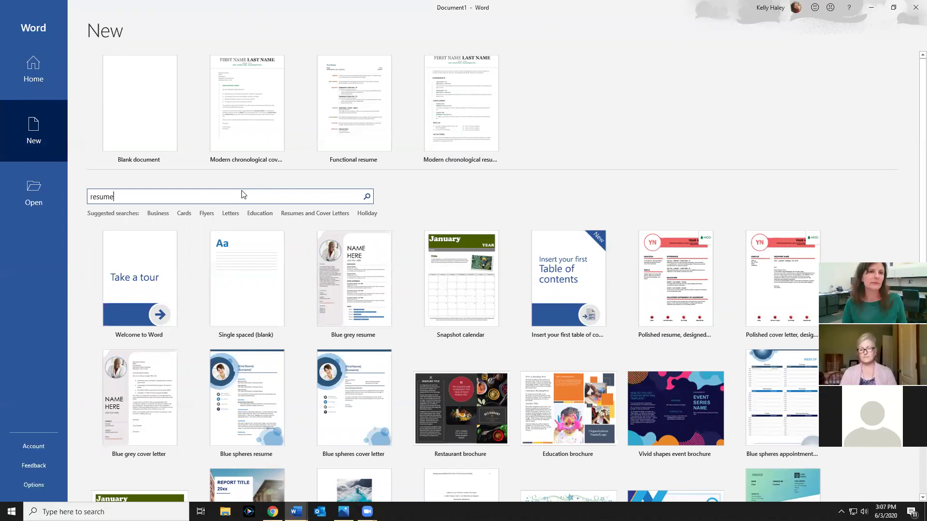
pyautogui.press('Return')
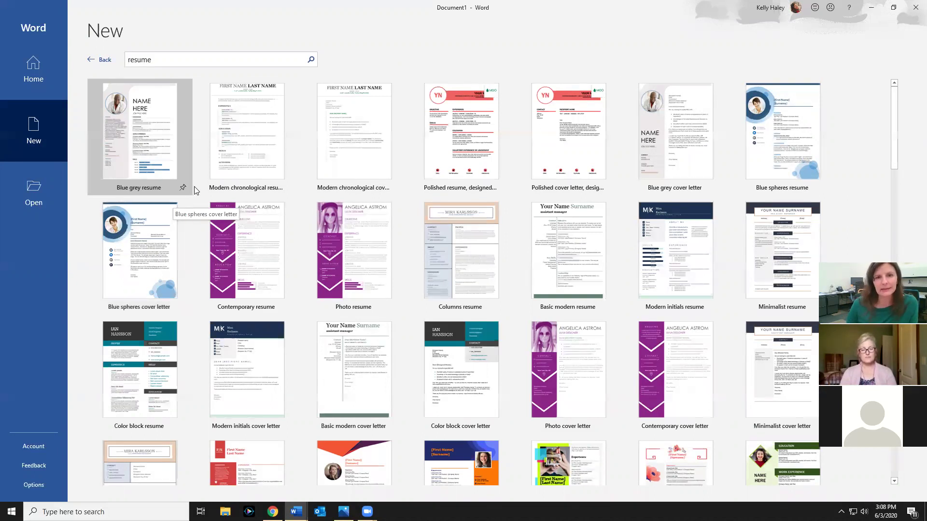
# - Browse the resume and cover letter templates found by the search, comparing the available designs
pyautogui.scroll(-2, 330, 227)
pyautogui.scroll(-3, 509, 250)
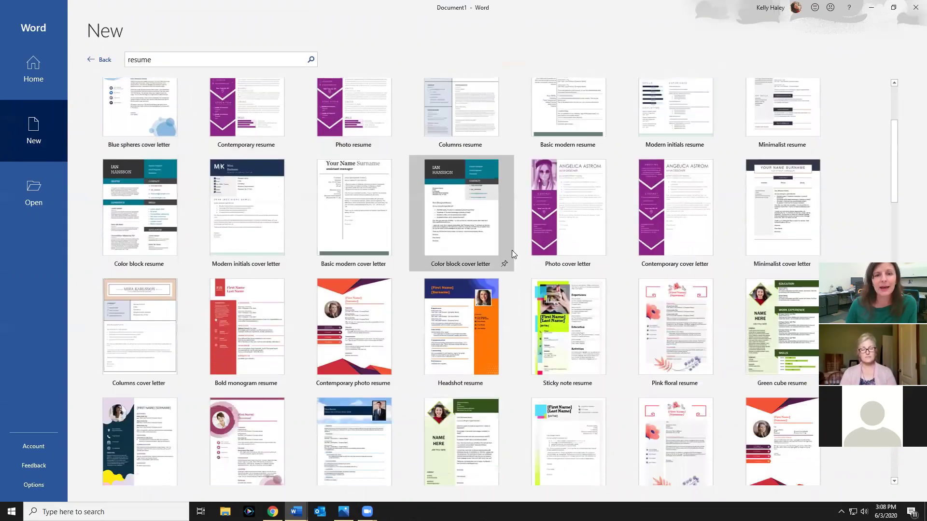
pyautogui.scroll(-1, 513, 253)
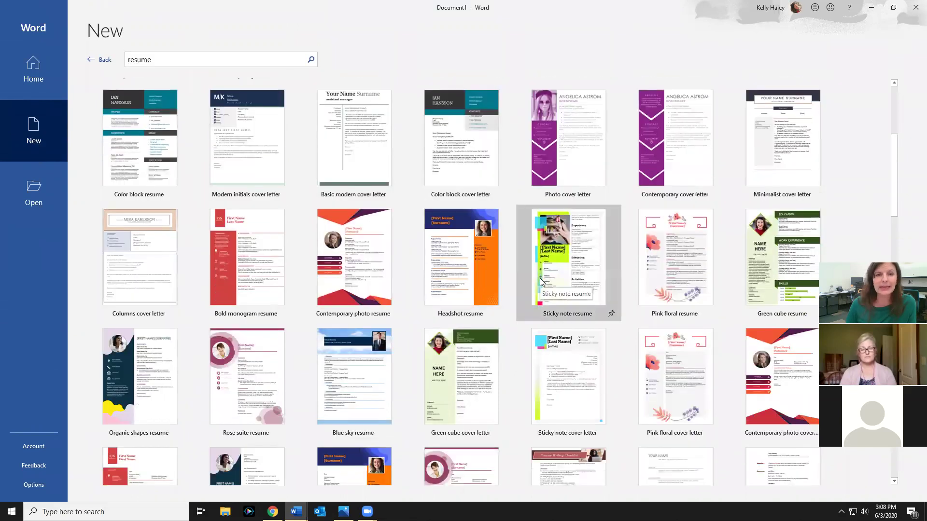
pyautogui.scroll(-1, 540, 278)
pyautogui.scroll(-2, 537, 279)
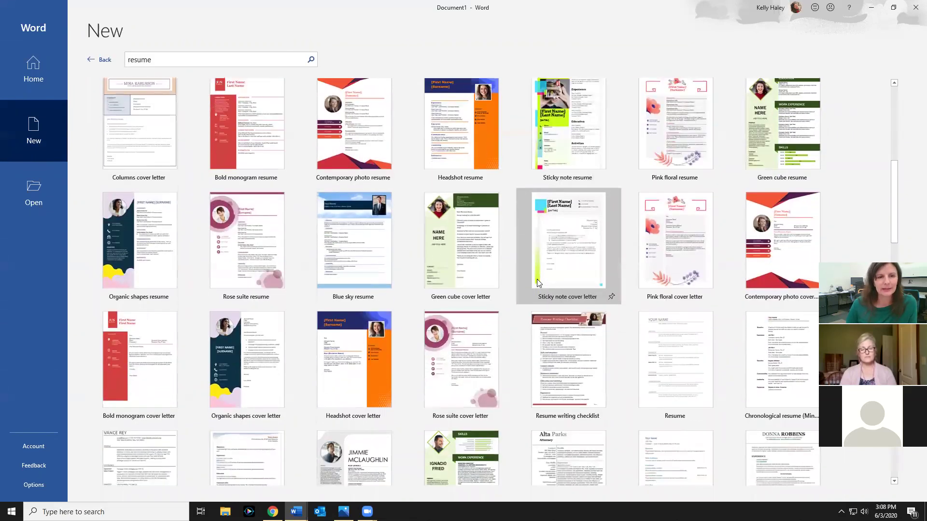
pyautogui.scroll(-2, 536, 279)
pyautogui.scroll(-1, 536, 283)
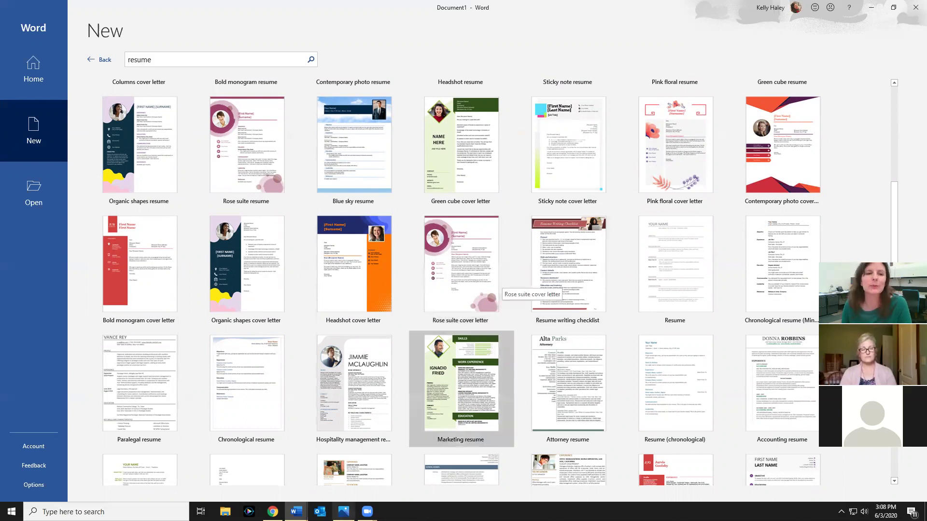
pyautogui.scroll(1, 279, 413)
pyautogui.scroll(8, 460, 242)
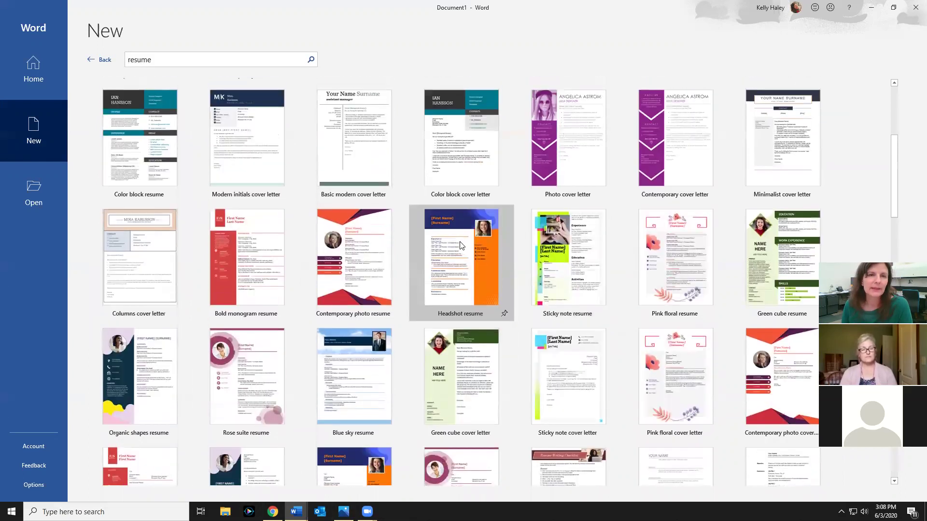
pyautogui.scroll(3, 459, 241)
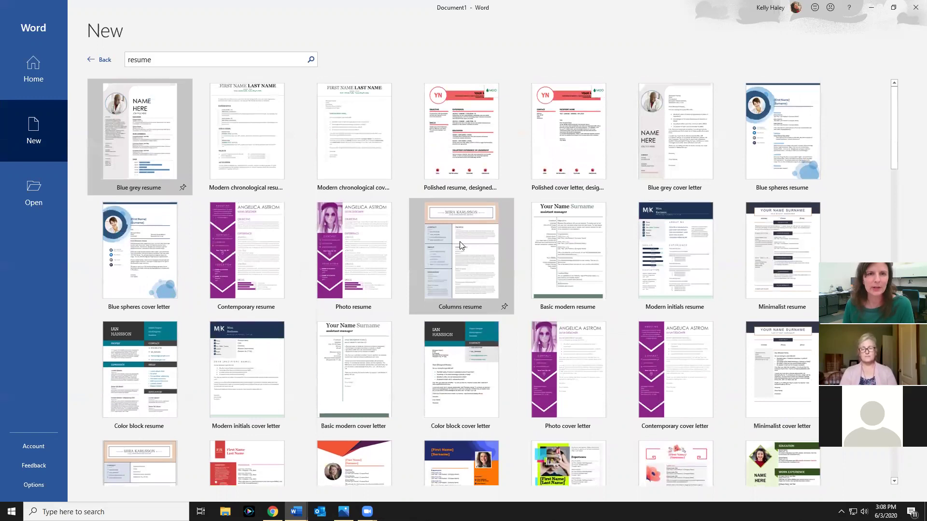
# - Create a new document from the Modern chronological resume template
pyautogui.click(244, 140)
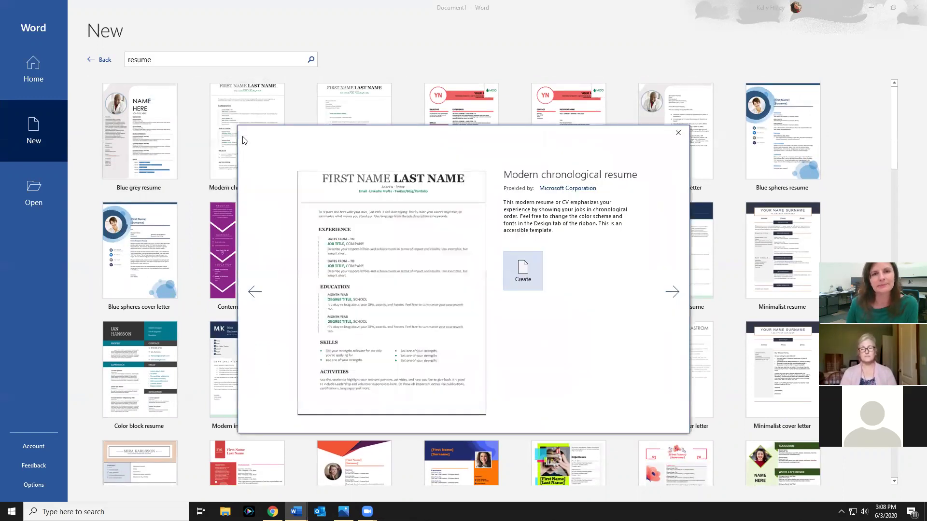
pyautogui.click(523, 269)
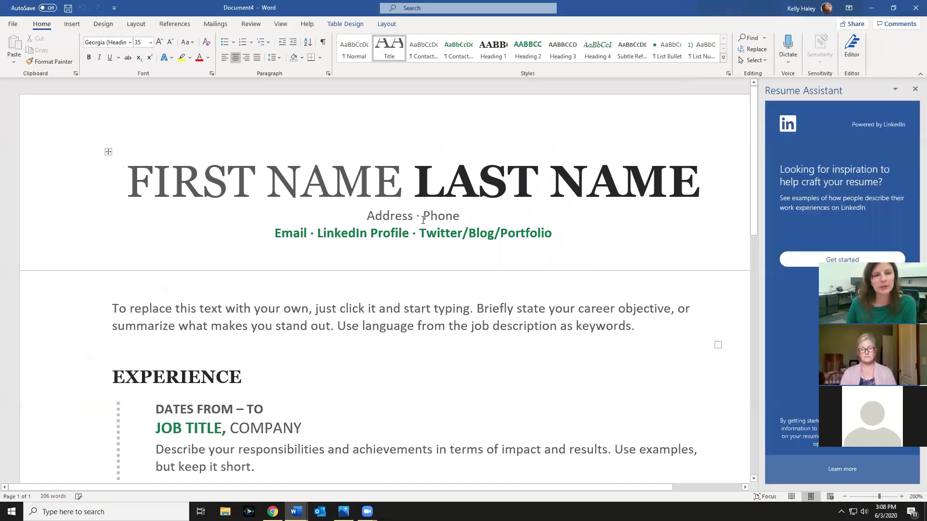
# - Look over the resume's contact header, objective text, and Experience and Education sections
pyautogui.scroll(-1, 487, 179)
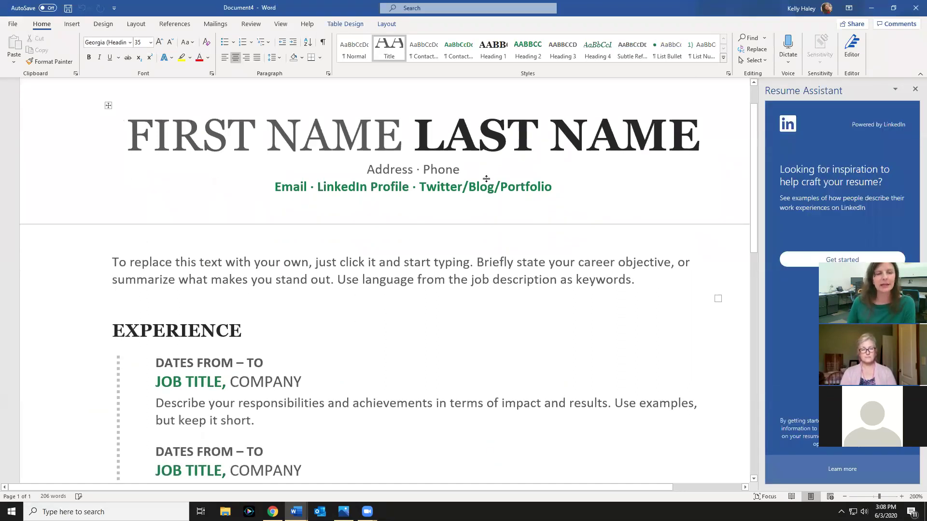
pyautogui.scroll(-3, 487, 179)
pyautogui.scroll(-2, 487, 179)
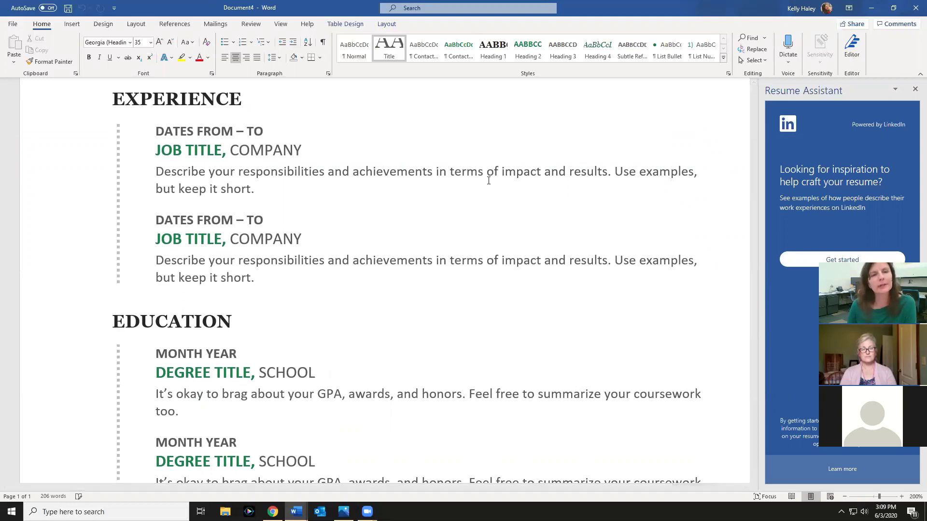
pyautogui.scroll(2, 488, 194)
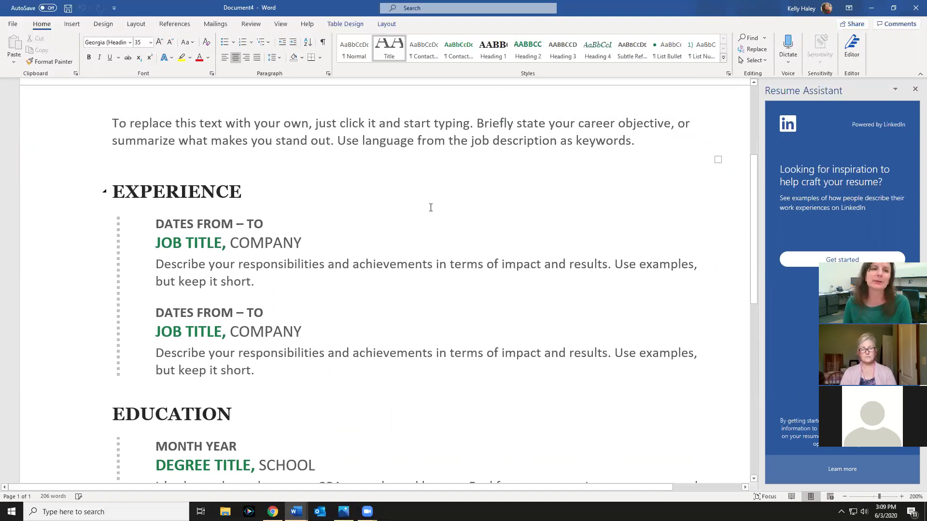
pyautogui.scroll(4, 427, 205)
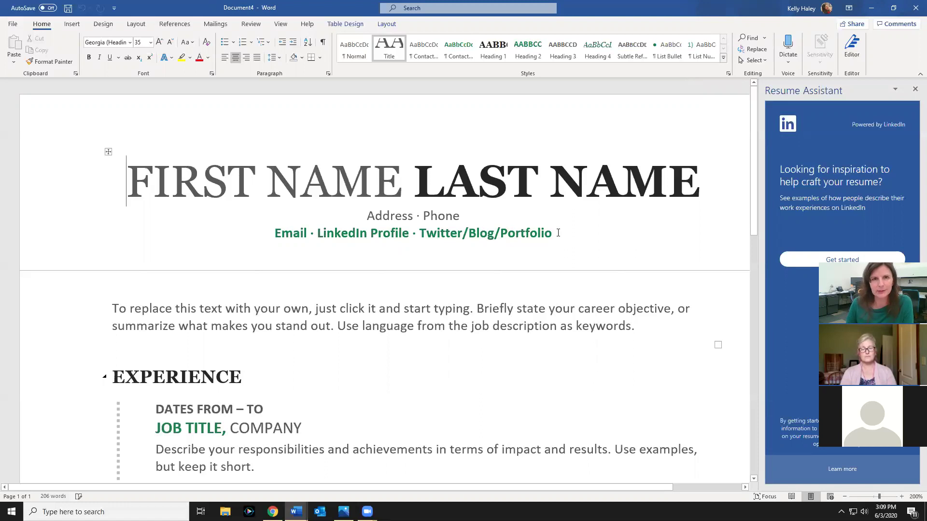
pyautogui.scroll(-2, 357, 313)
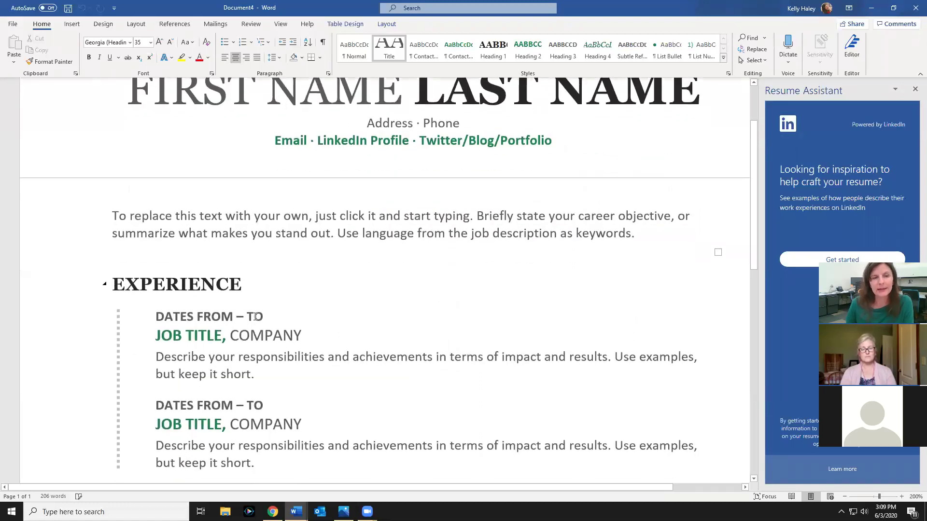
# - Examine the dates, job title, company and description placeholders of the first Experience entry by selecting each one
pyautogui.click(193, 340)
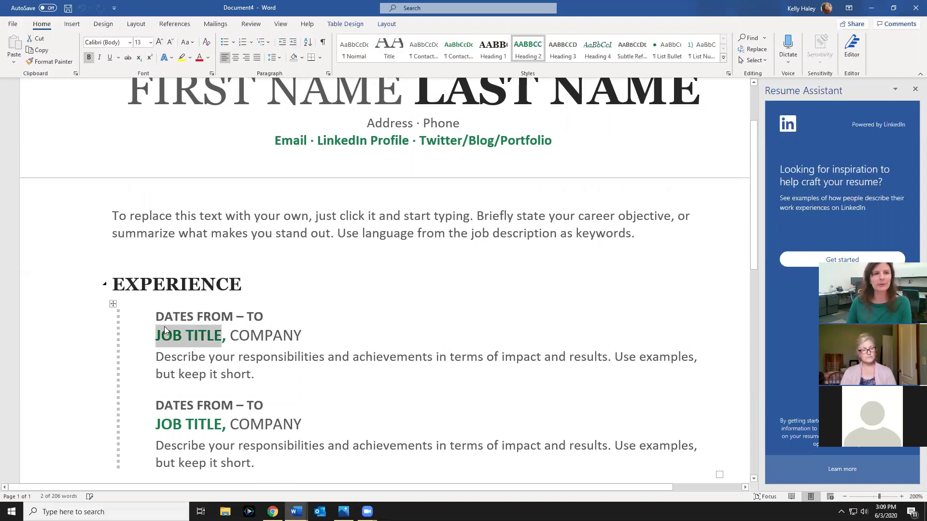
pyautogui.click(259, 338)
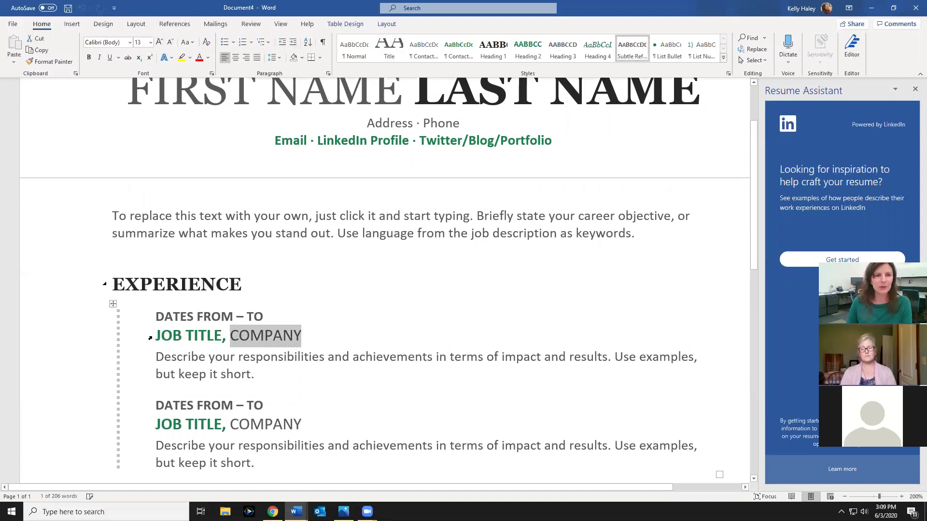
pyautogui.moveTo(258, 338); pyautogui.dragTo(383, 338)
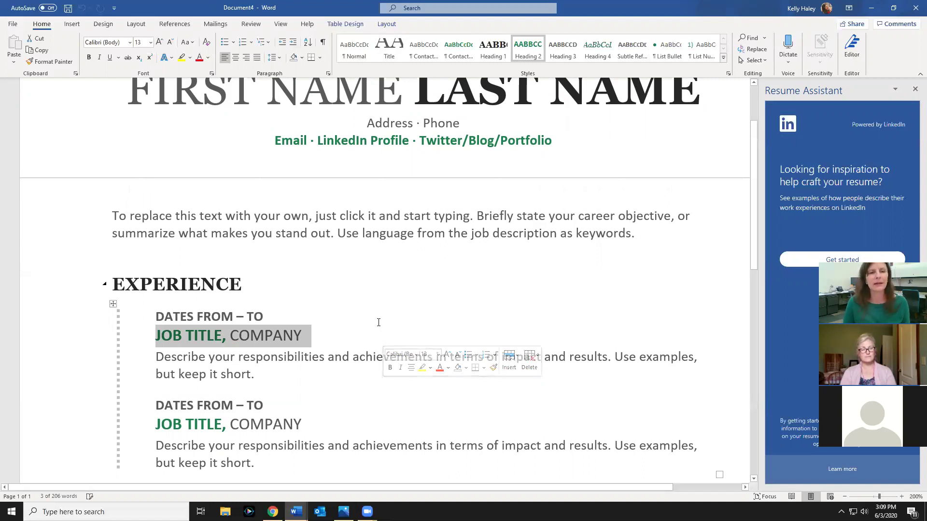
pyautogui.click(378, 322)
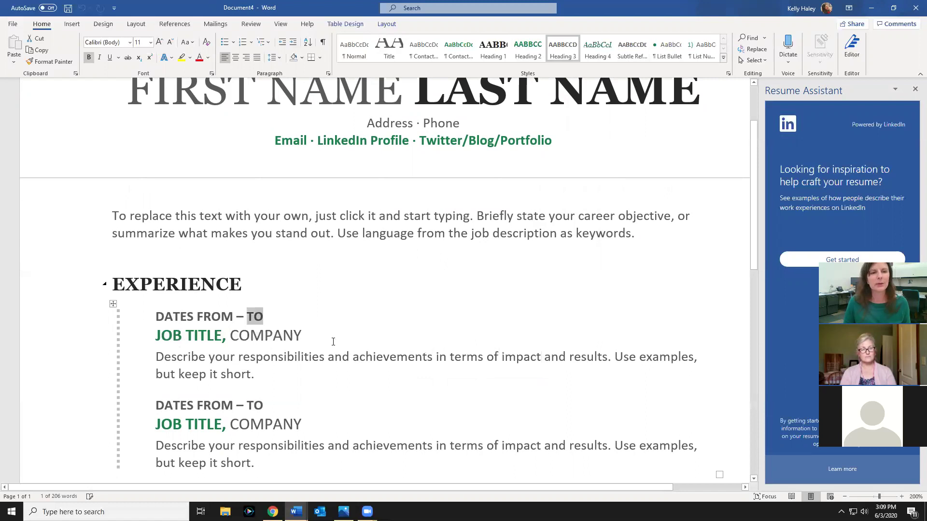
pyautogui.click(188, 322)
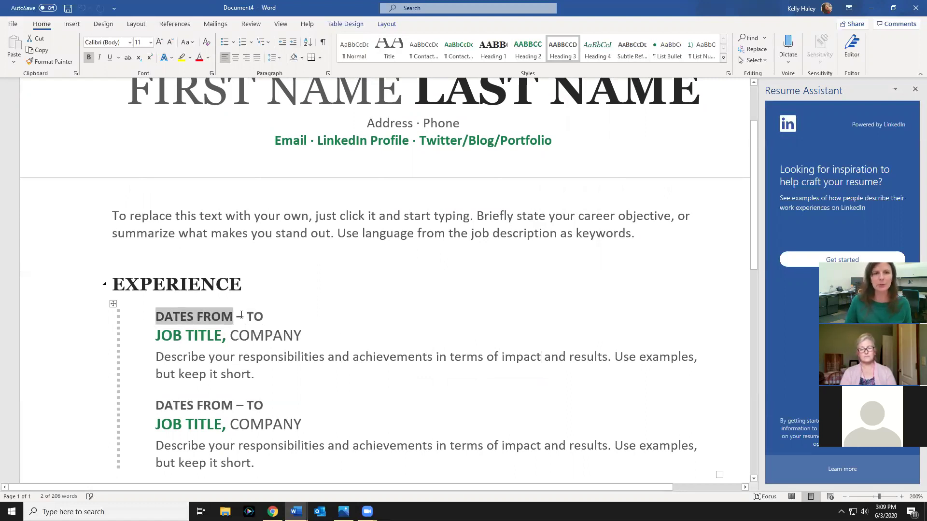
pyautogui.click(191, 339)
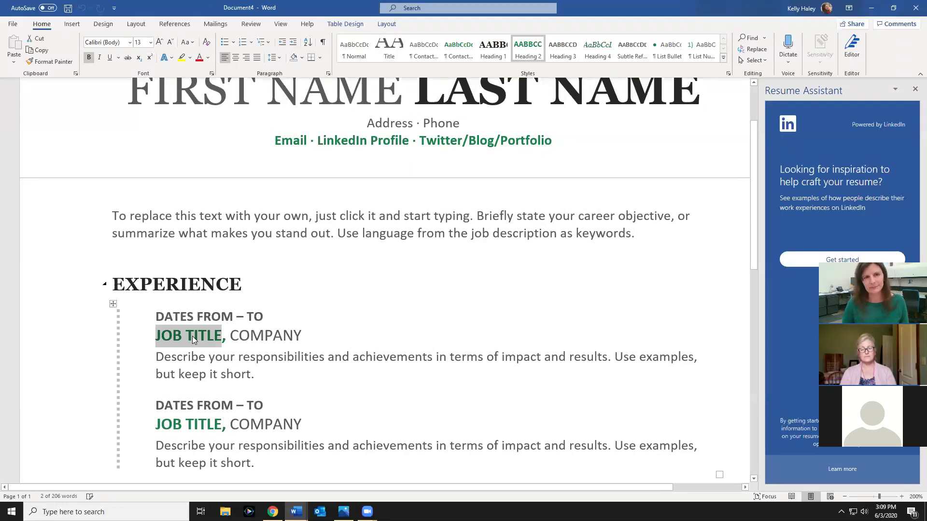
pyautogui.click(280, 342)
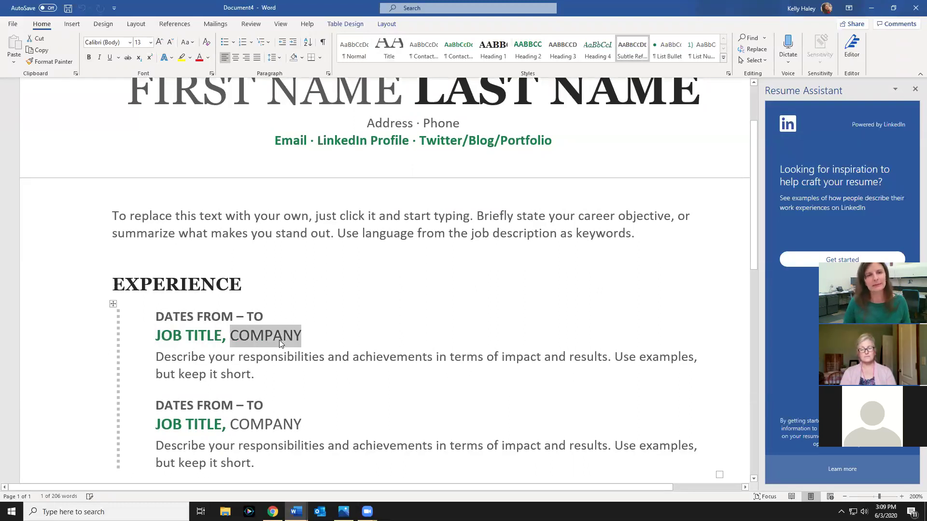
pyautogui.click(298, 357)
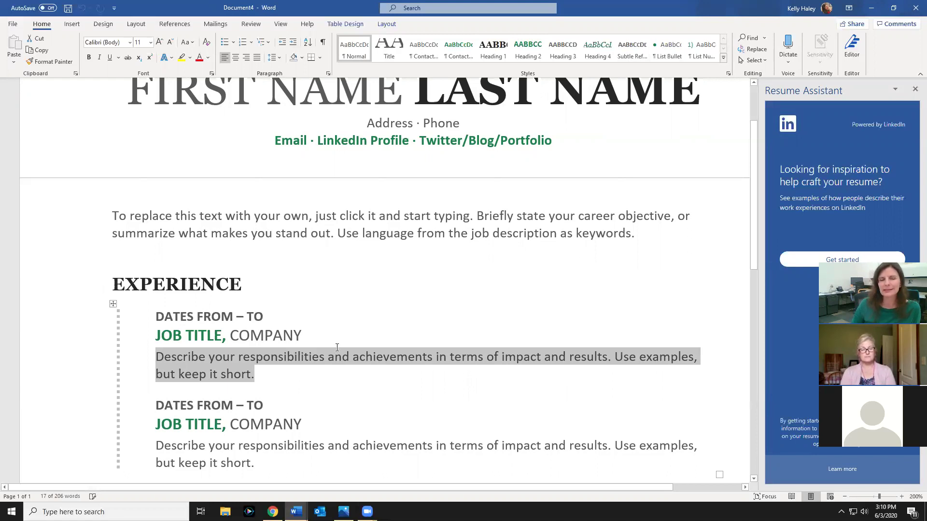
# - Review the Education and Skills sections, ending back at the beginning of the resume
pyautogui.scroll(-4, 337, 347)
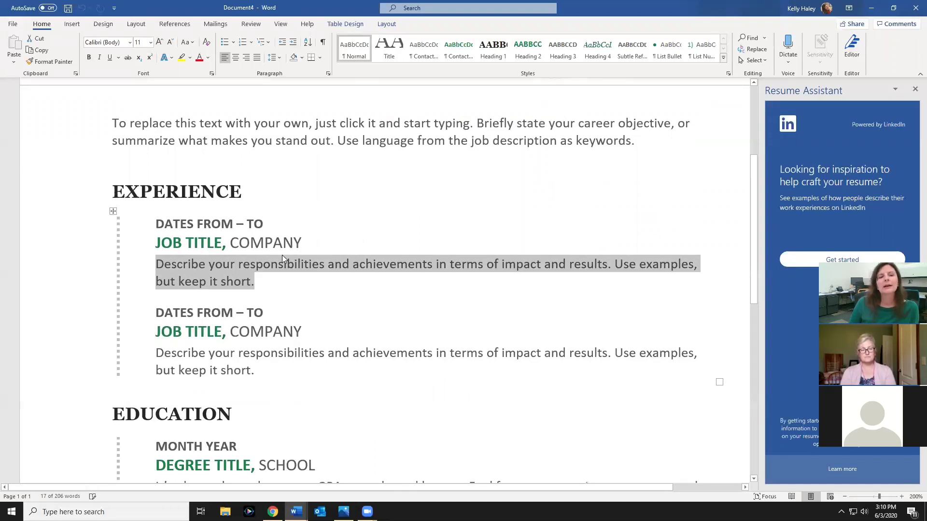
pyautogui.scroll(-8, 290, 253)
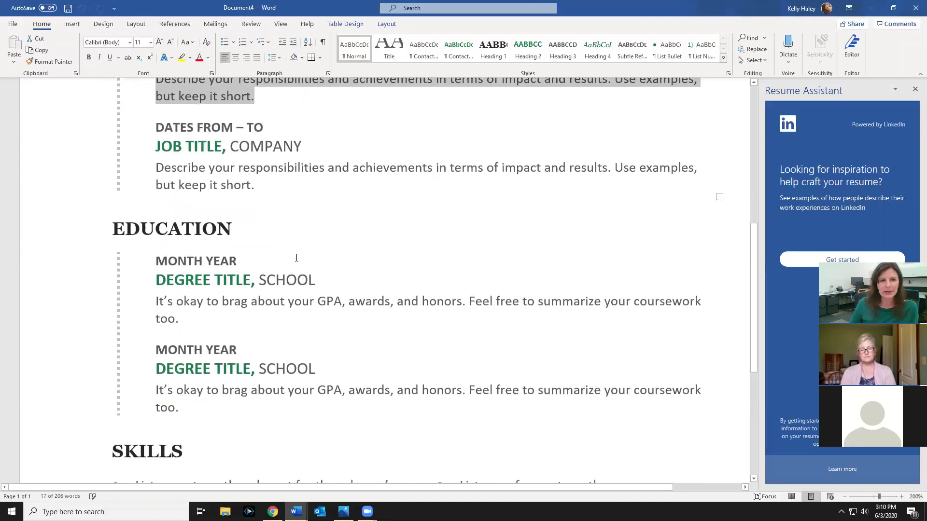
pyautogui.scroll(-4, 298, 259)
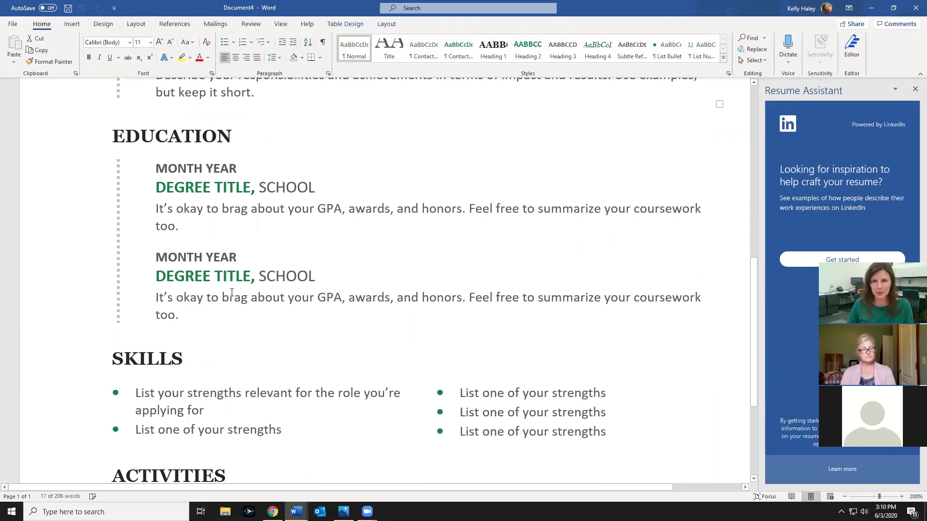
pyautogui.scroll(3, 244, 312)
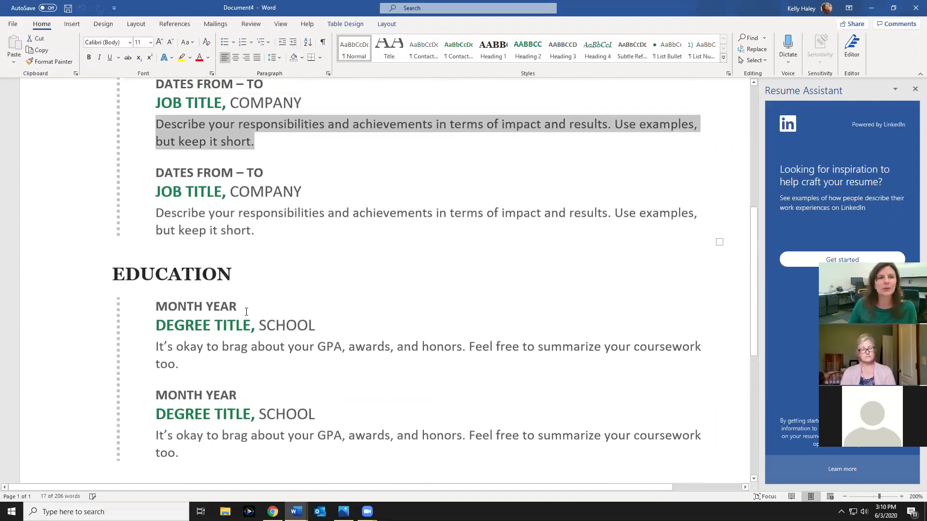
pyautogui.scroll(7, 248, 312)
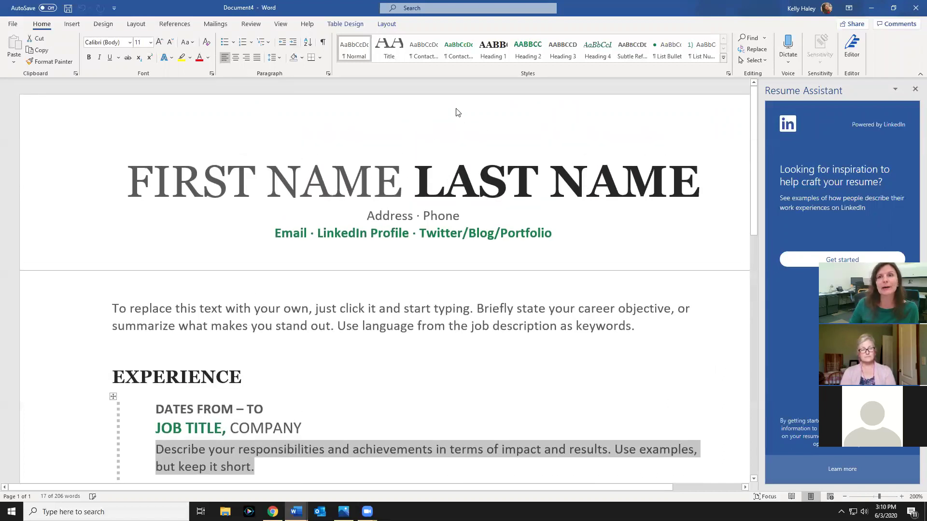
# - Close the resume document without saving and bring up the start page from the blank document
pyautogui.click(914, 10)
pyautogui.click(513, 315)
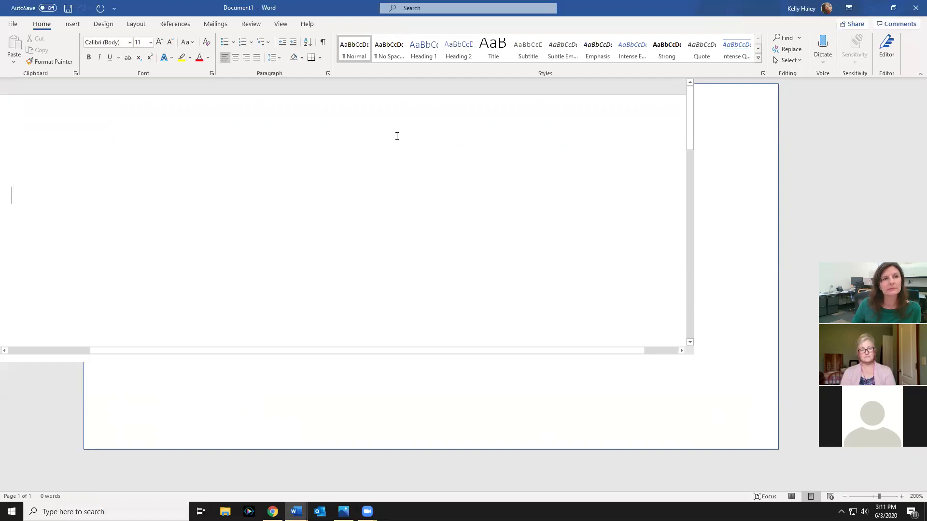
pyautogui.click(15, 27)
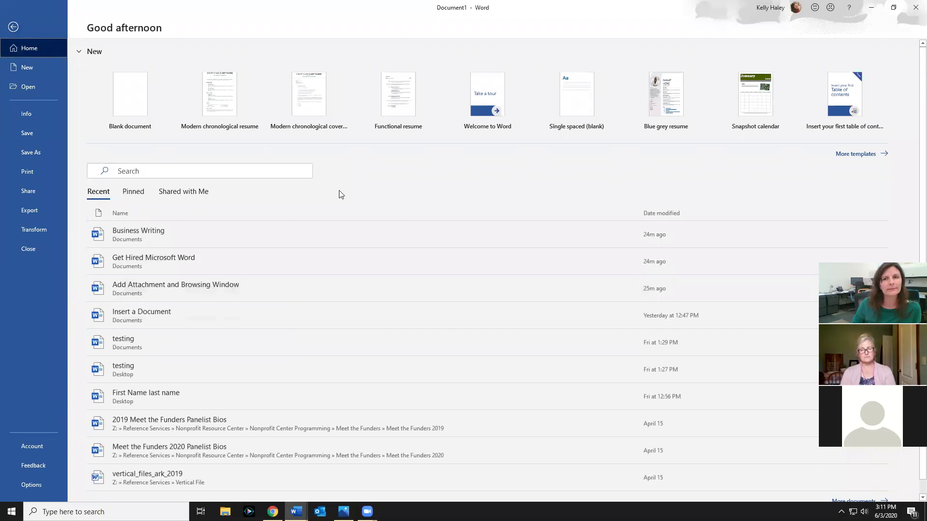
# - Browse the additional templates and search the online templates for "resume"
pyautogui.click(881, 153)
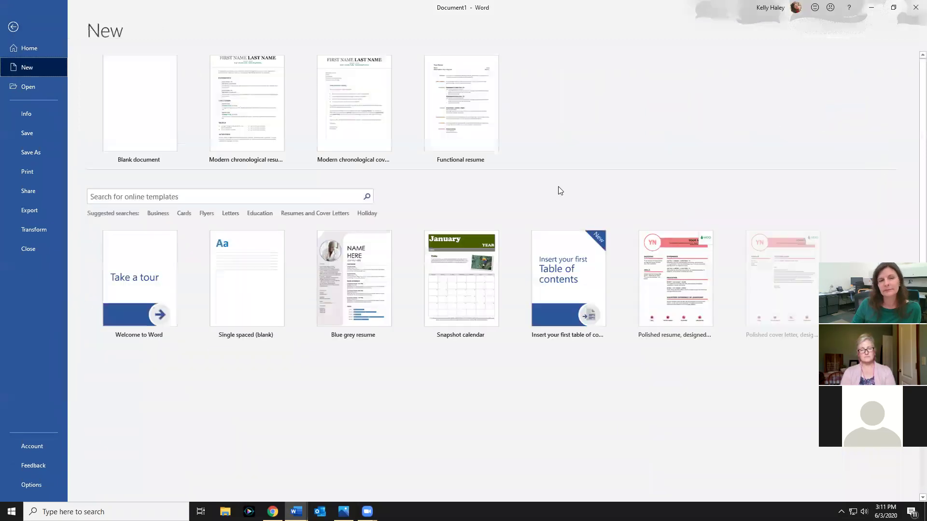
pyautogui.click(207, 196)
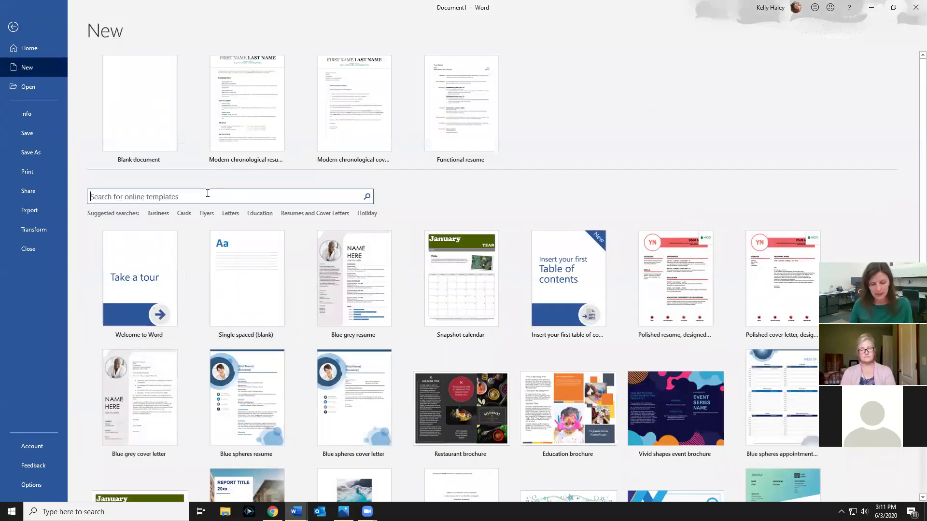
pyautogui.write('resume')
pyautogui.press('Return')
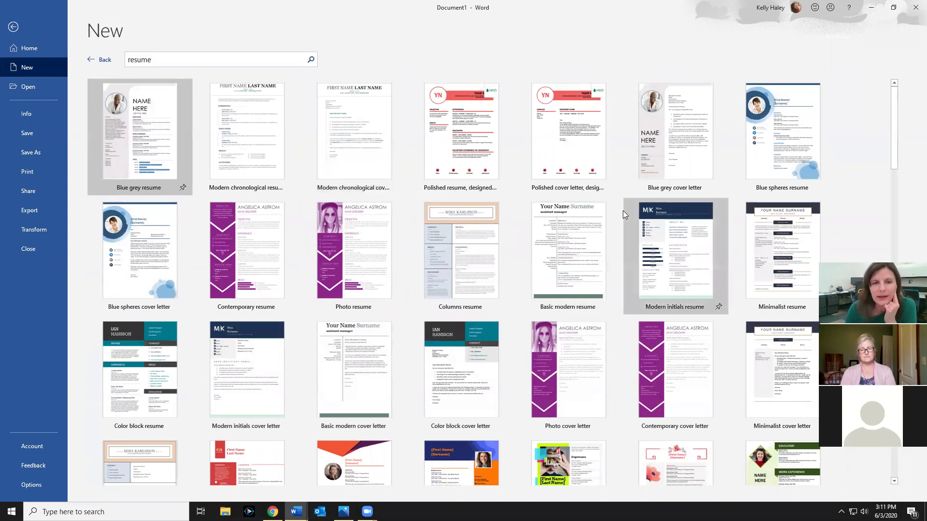
# - Find the Resume (chronological) template among the search results and create a document from it
pyautogui.scroll(-1, 618, 209)
pyautogui.scroll(-2, 618, 209)
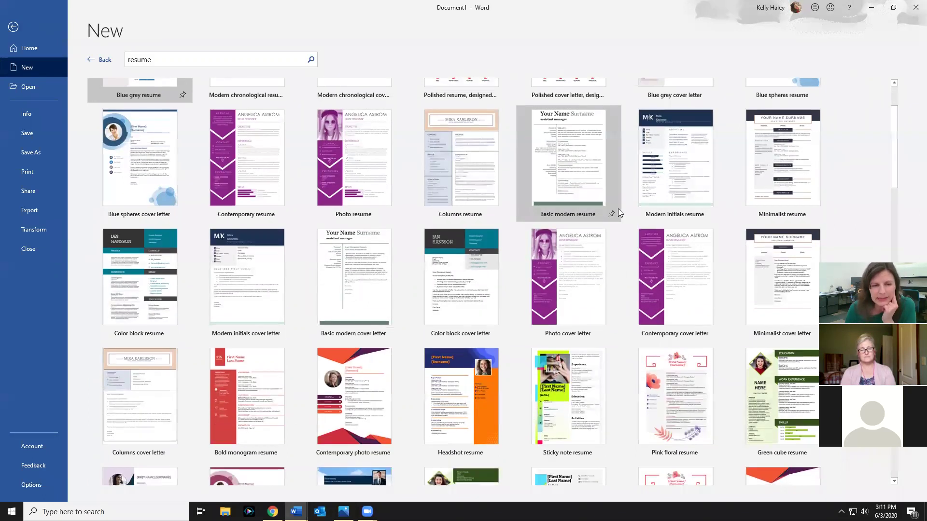
pyautogui.scroll(-1, 620, 208)
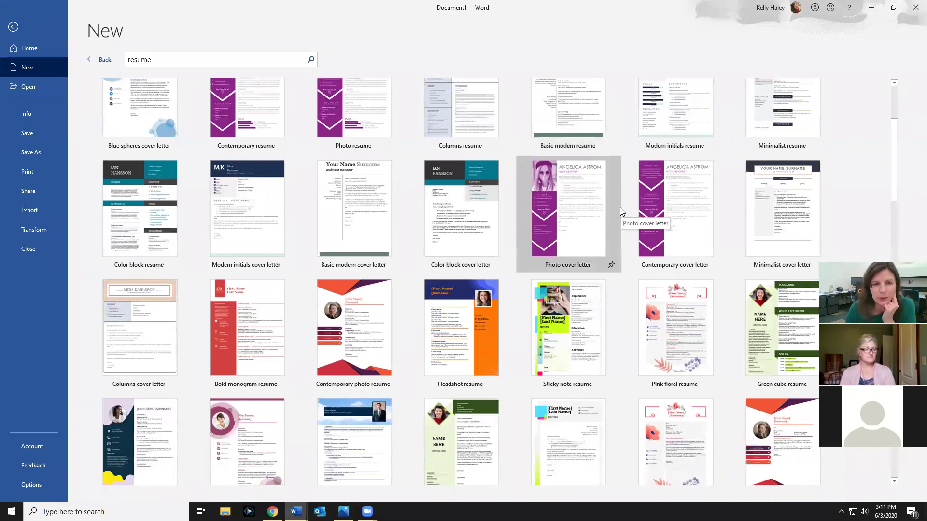
pyautogui.scroll(-3, 620, 208)
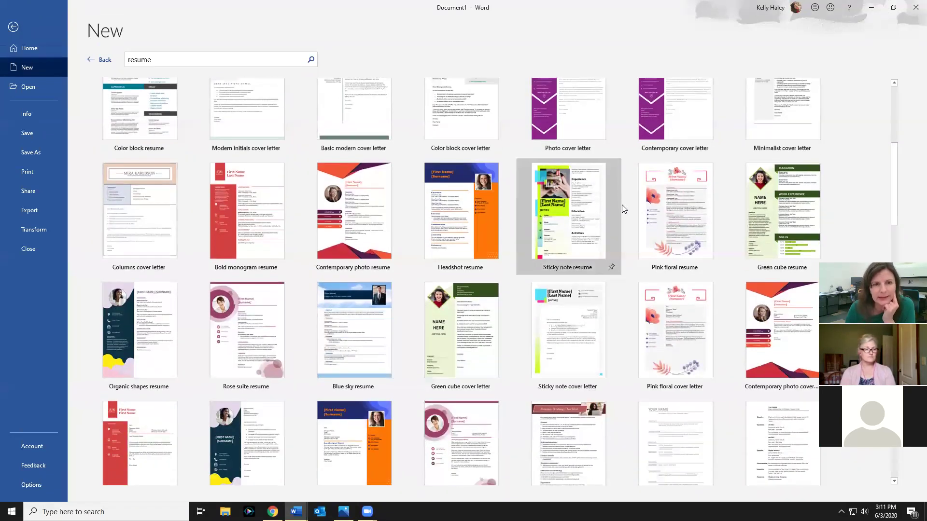
pyautogui.scroll(-1, 625, 200)
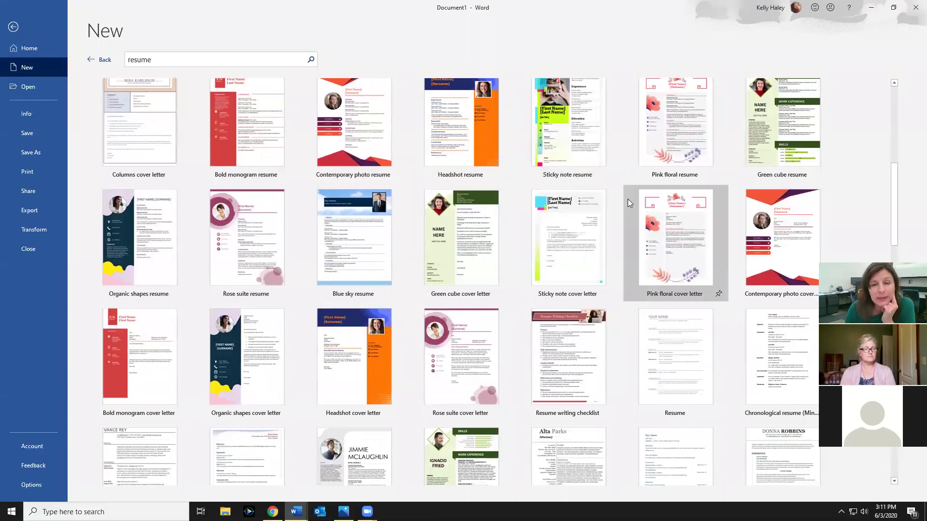
pyautogui.scroll(-3, 627, 199)
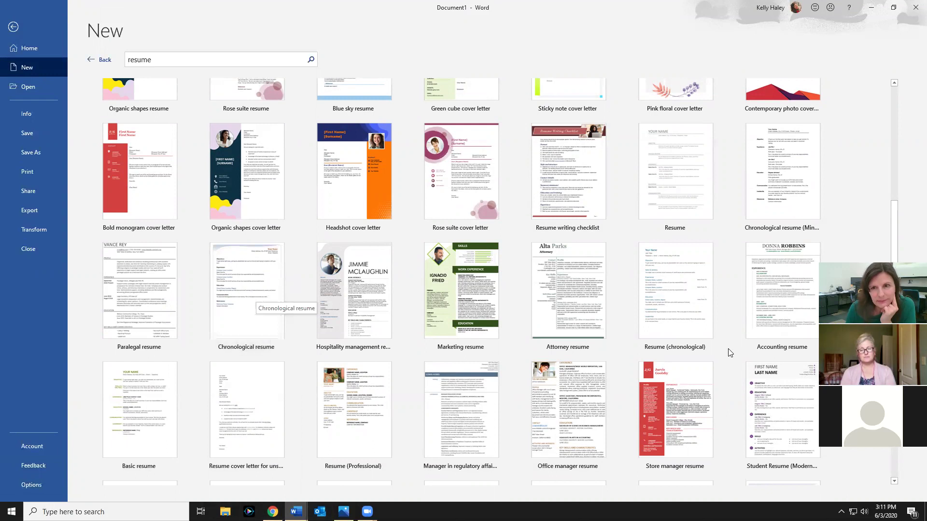
pyautogui.click(689, 298)
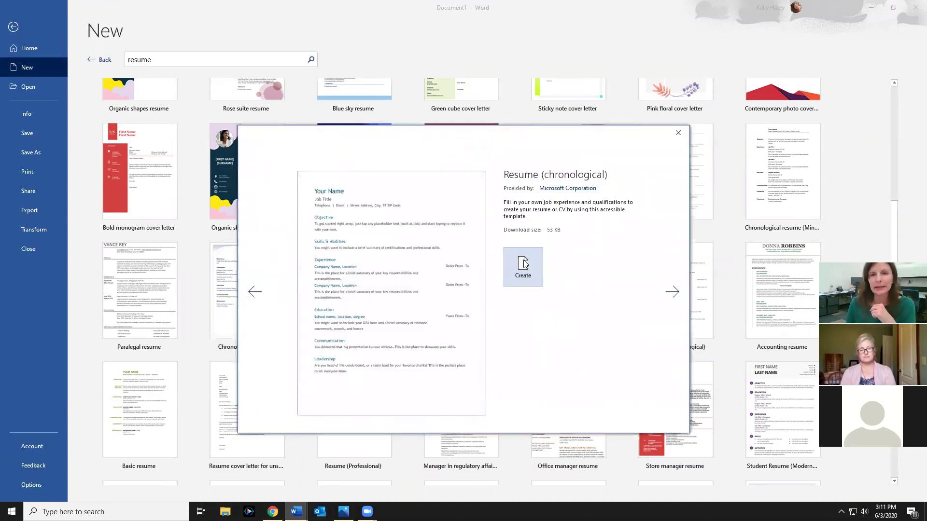
pyautogui.click(523, 265)
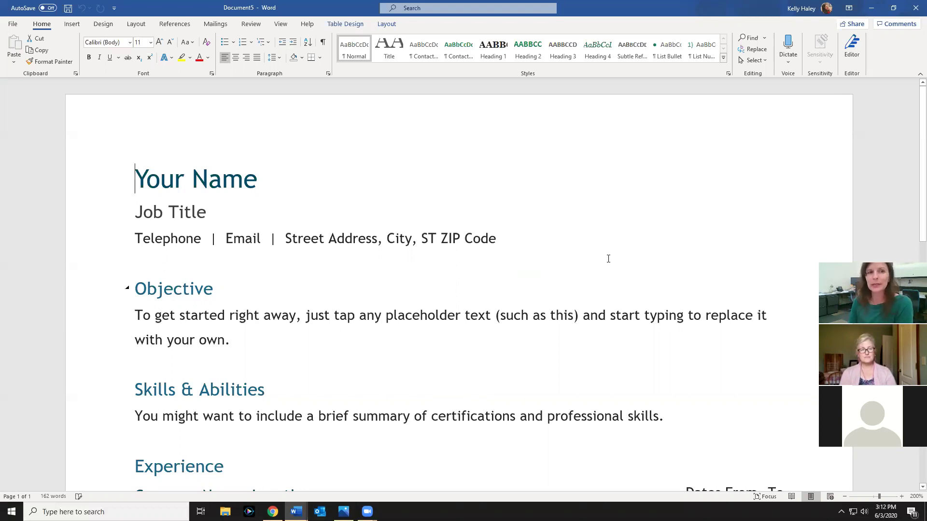
# - Review the new resume from the contact header to the Leadership section, selecting the address placeholder, and return to the beginning
pyautogui.scroll(-3, 275, 411)
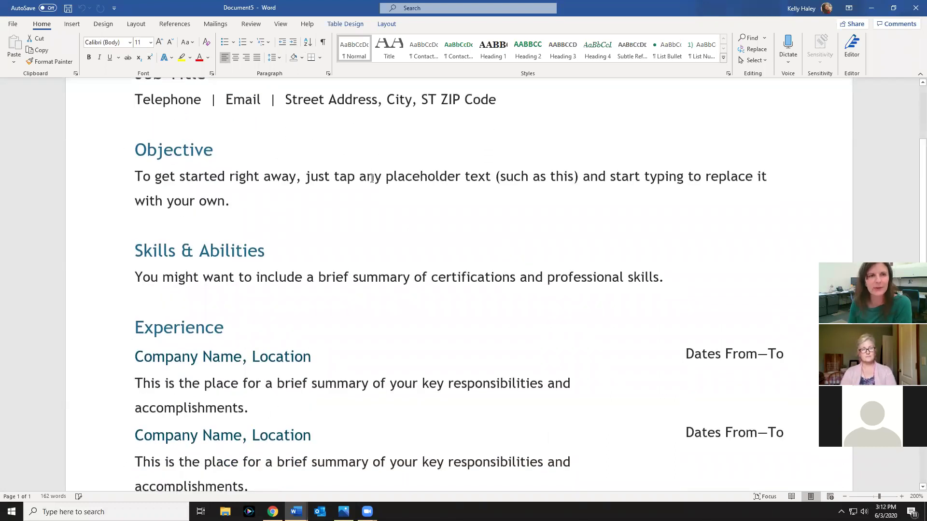
pyautogui.scroll(3, 372, 179)
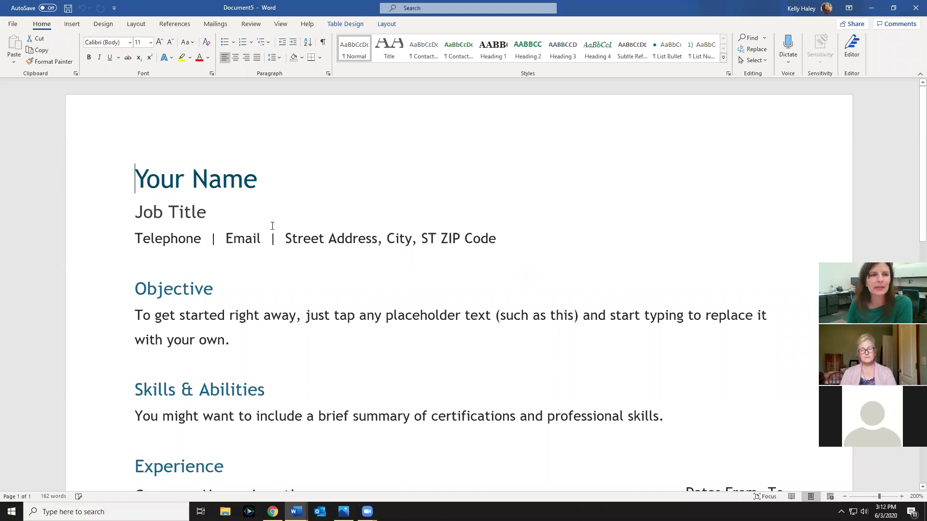
pyautogui.click(481, 241)
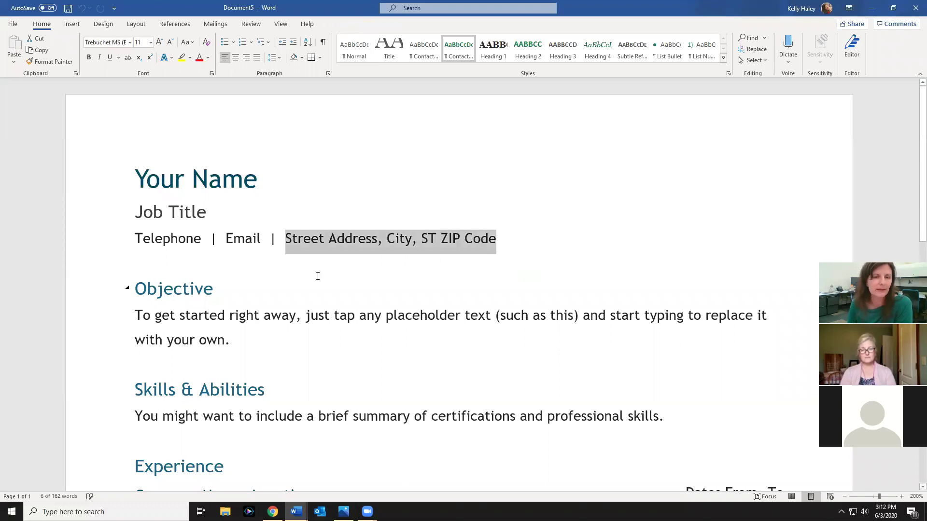
pyautogui.scroll(-5, 318, 276)
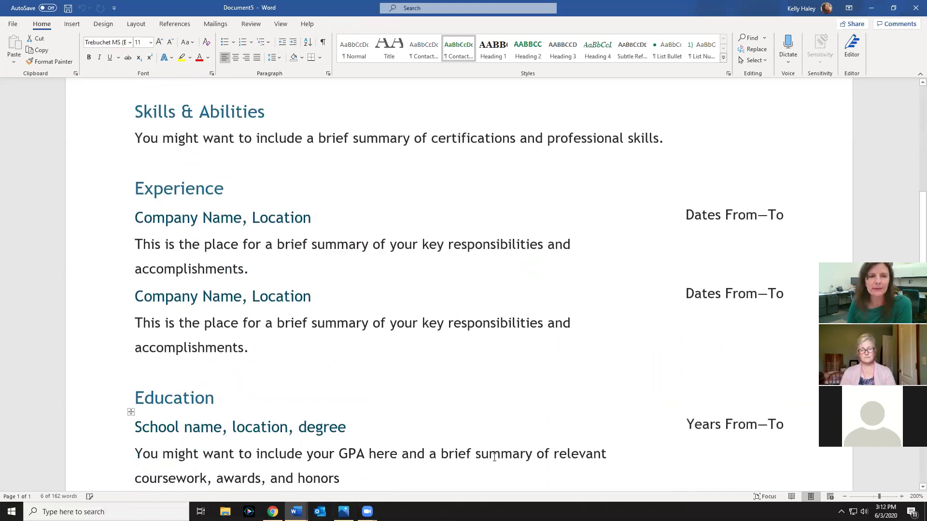
pyautogui.scroll(-1, 494, 457)
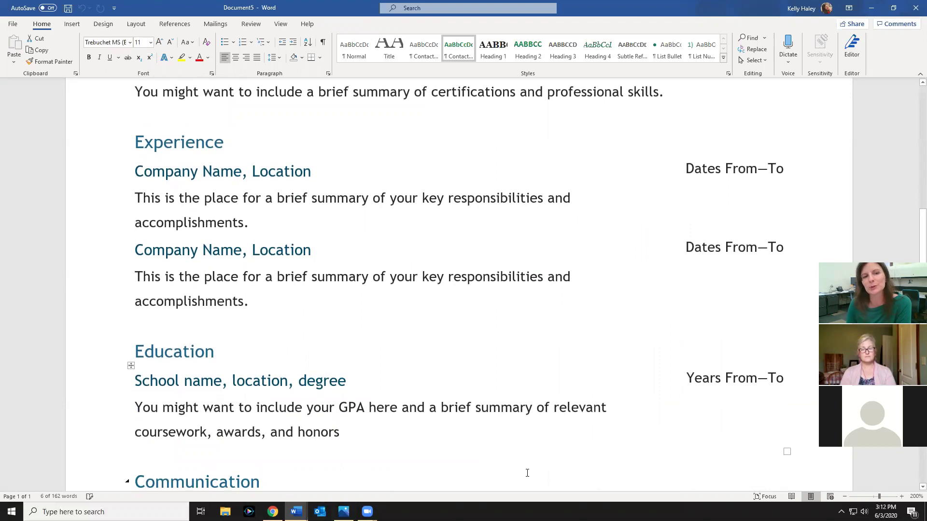
pyautogui.scroll(-3, 517, 447)
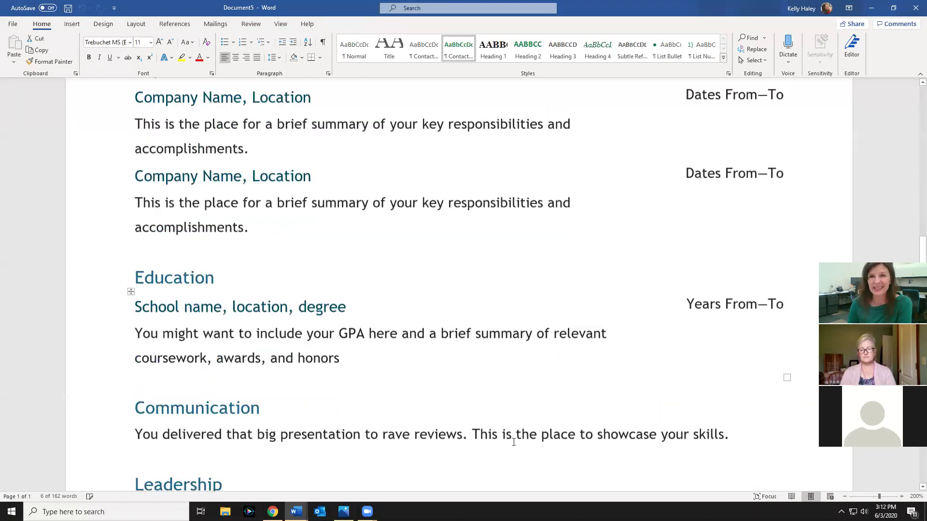
pyautogui.scroll(-4, 513, 443)
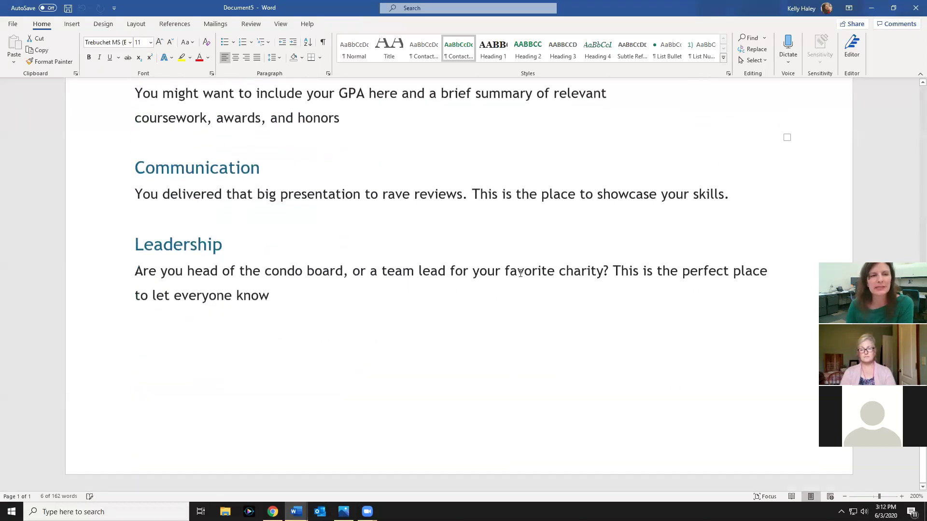
pyautogui.scroll(2, 521, 272)
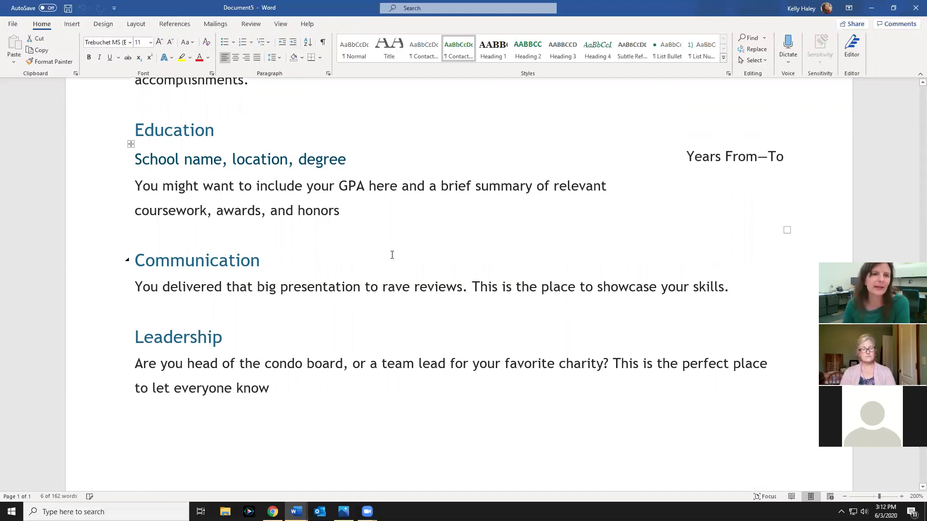
pyautogui.scroll(10, 392, 255)
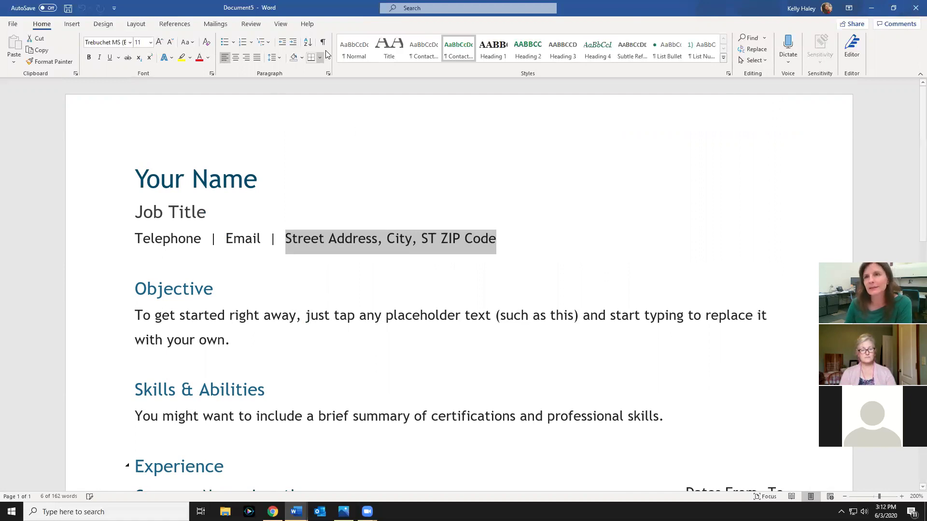
# - Minimize the chronological resume and close the blank document behind it
pyautogui.click(874, 9)
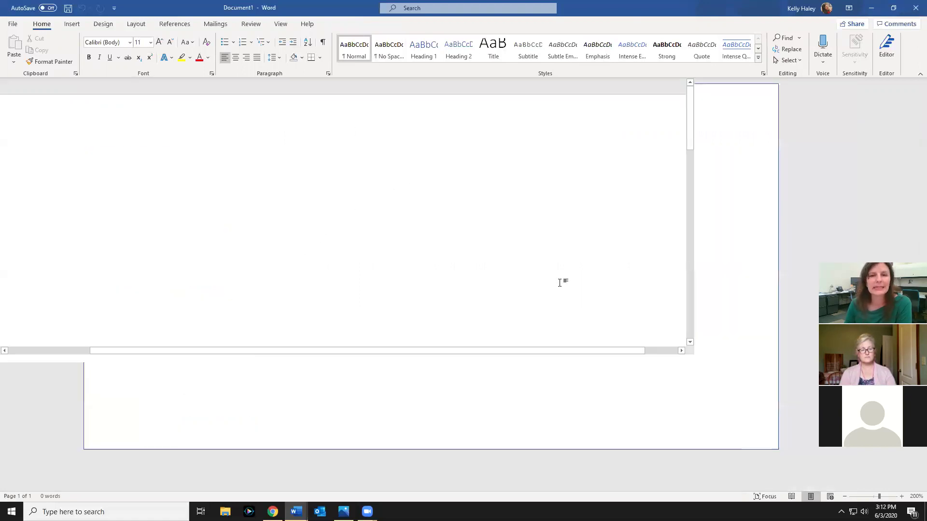
pyautogui.scroll(-3, 463, 225)
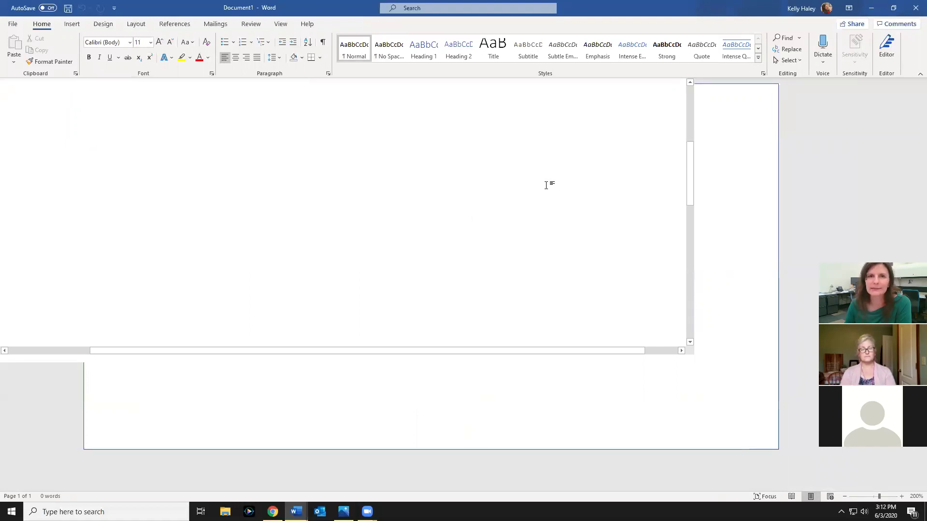
pyautogui.scroll(3, 546, 185)
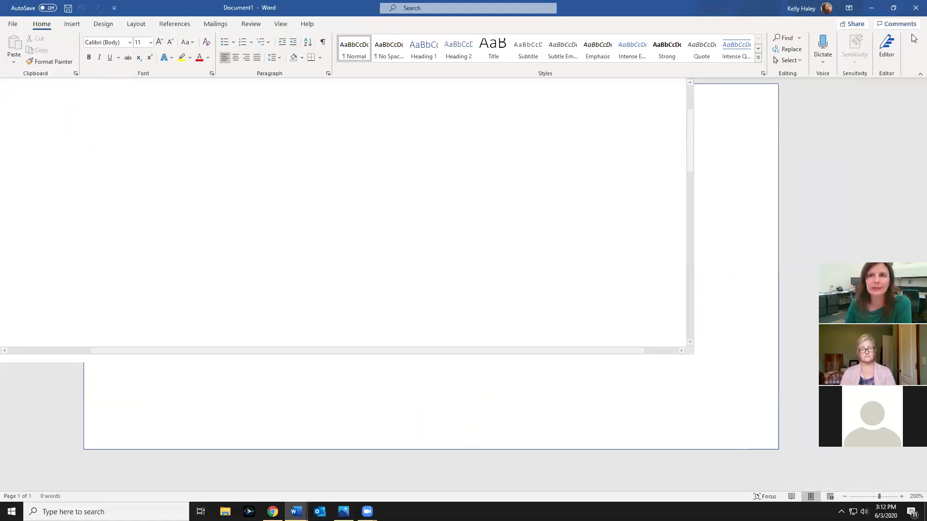
pyautogui.click(915, 7)
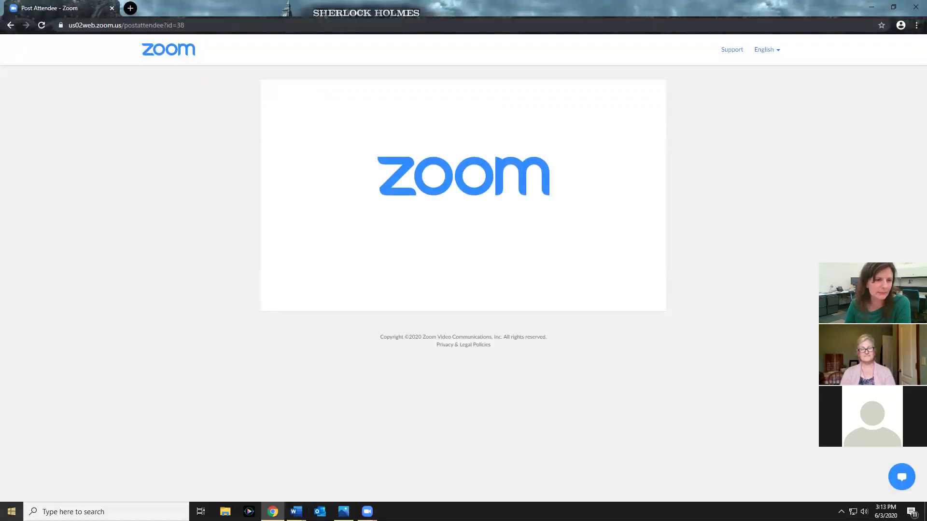
# - Launch Word again and maximize its start window
pyautogui.click(13, 510)
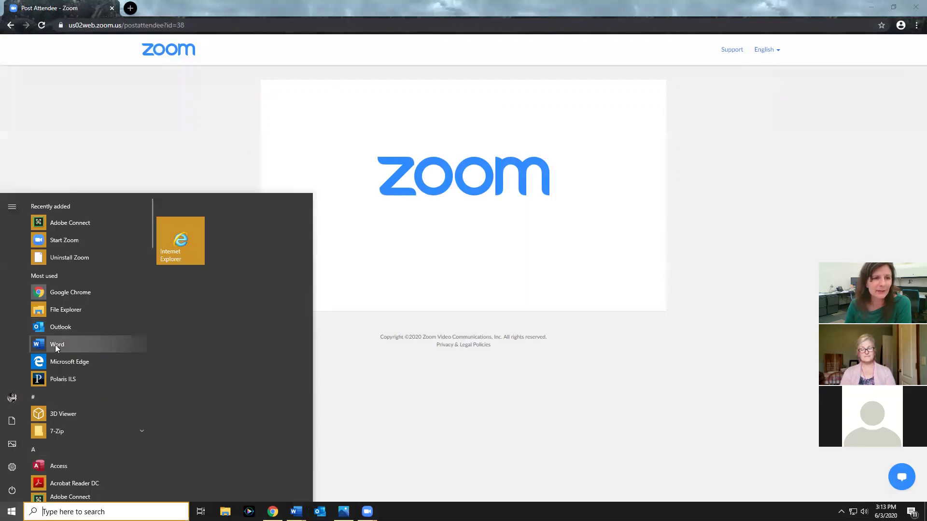
pyautogui.click(55, 345)
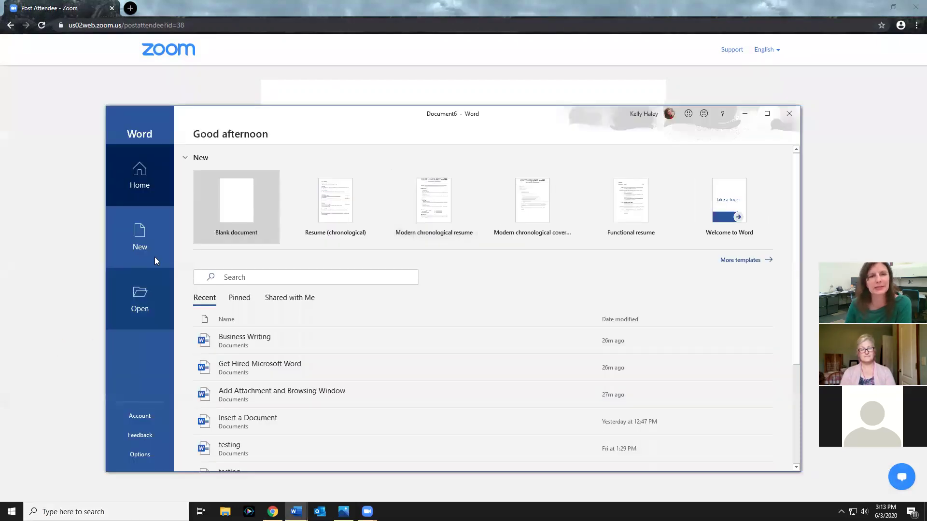
pyautogui.click(767, 114)
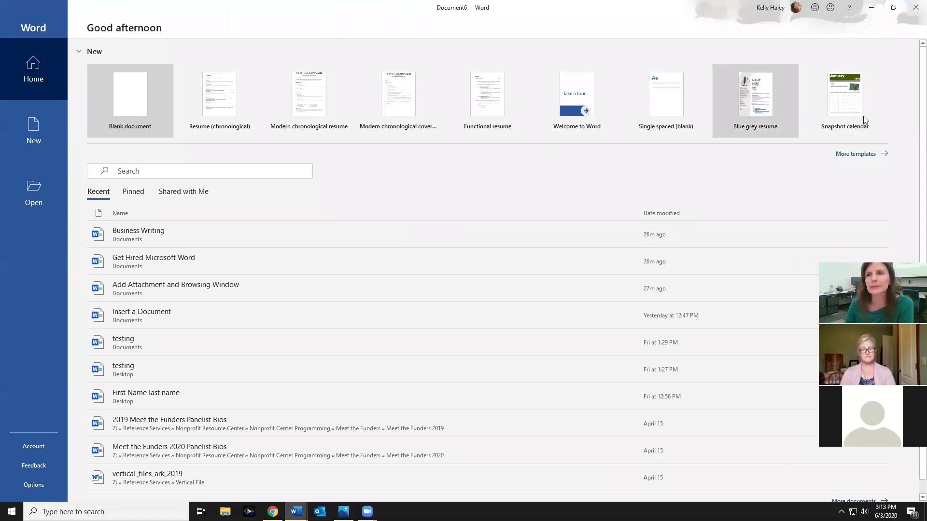
# - Open the full template gallery from the start page and search it for "resume"
pyautogui.click(870, 154)
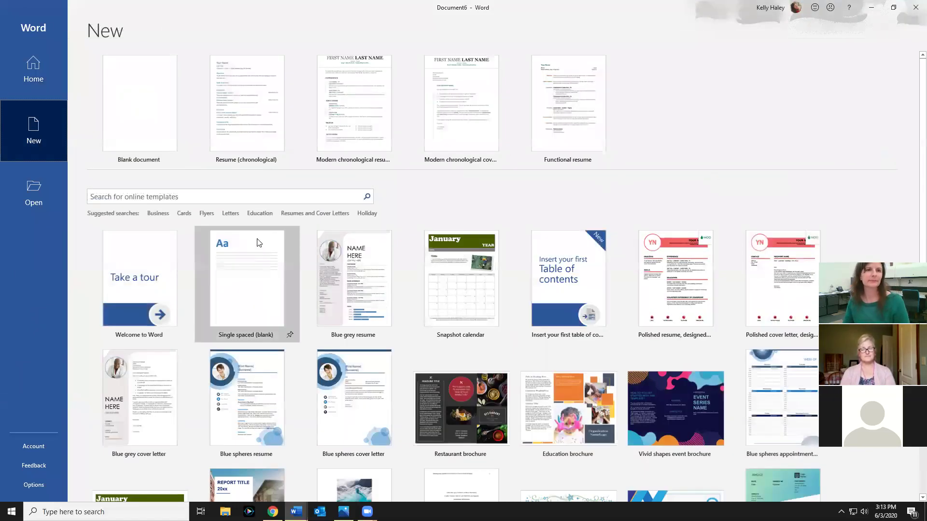
pyautogui.click(284, 196)
pyautogui.write('resume')
pyautogui.press('Return')
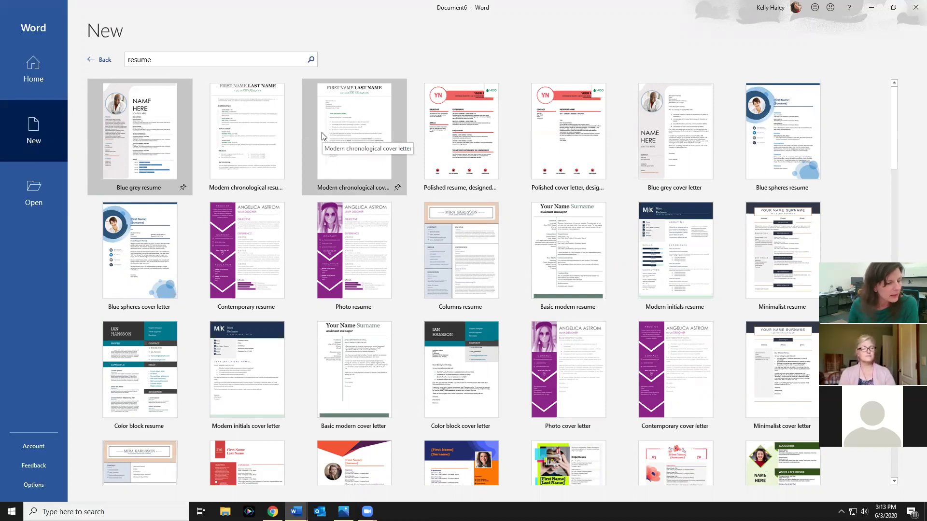
# - Browse the resume search results down to the Functional resume template and create a document from it
pyautogui.scroll(-1, 249, 193)
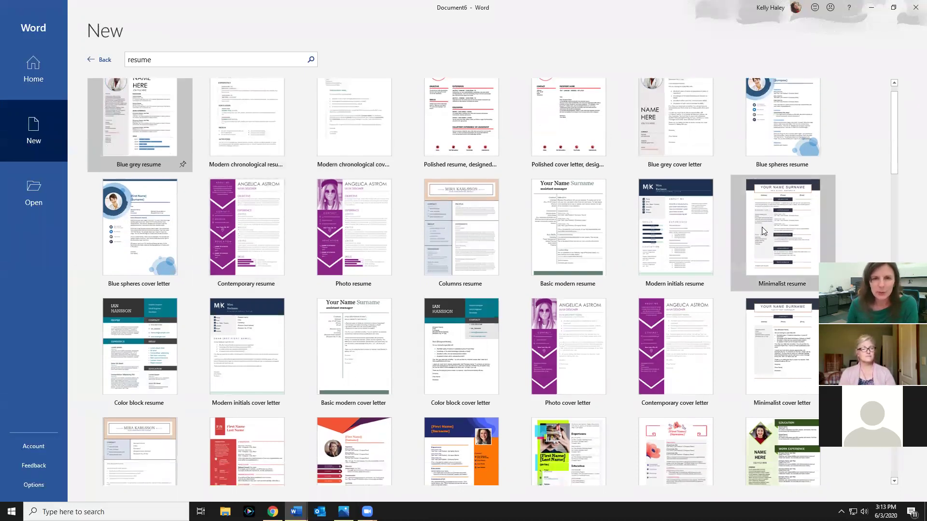
pyautogui.scroll(-2, 762, 227)
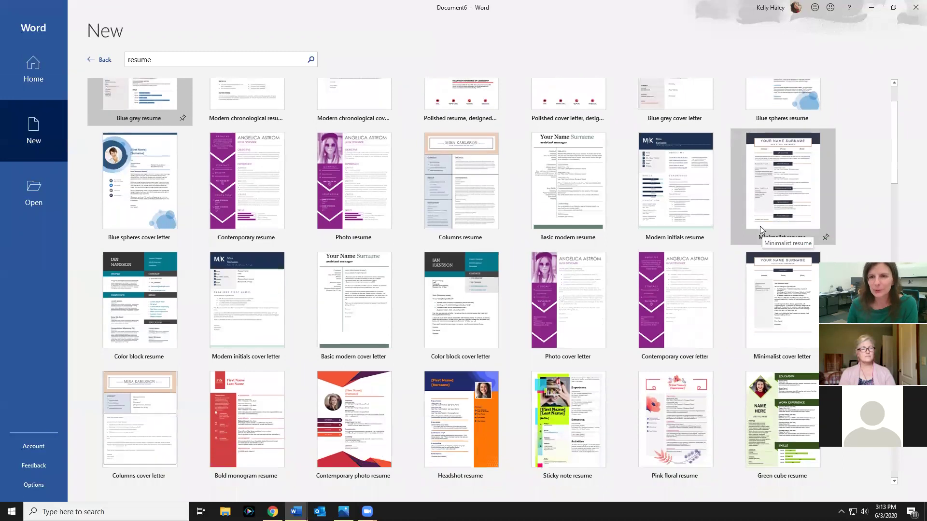
pyautogui.scroll(-6, 760, 226)
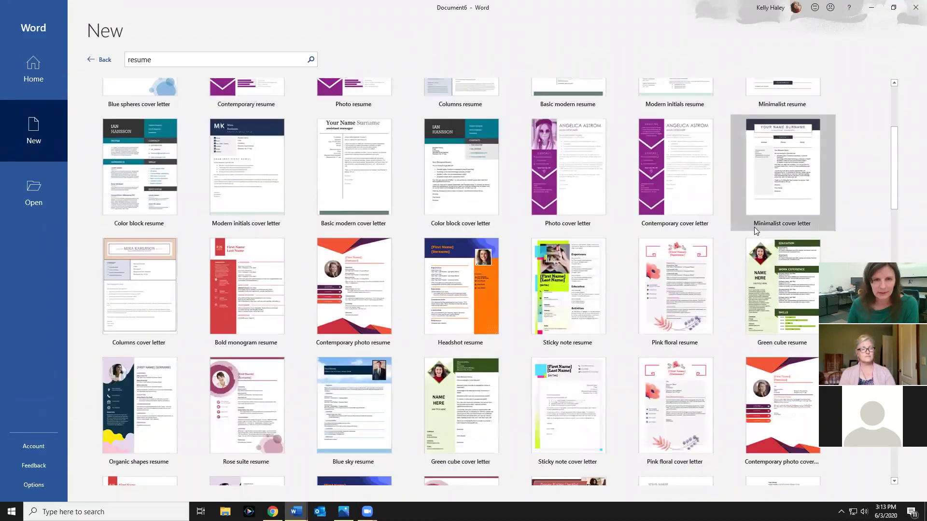
pyautogui.scroll(-6, 754, 229)
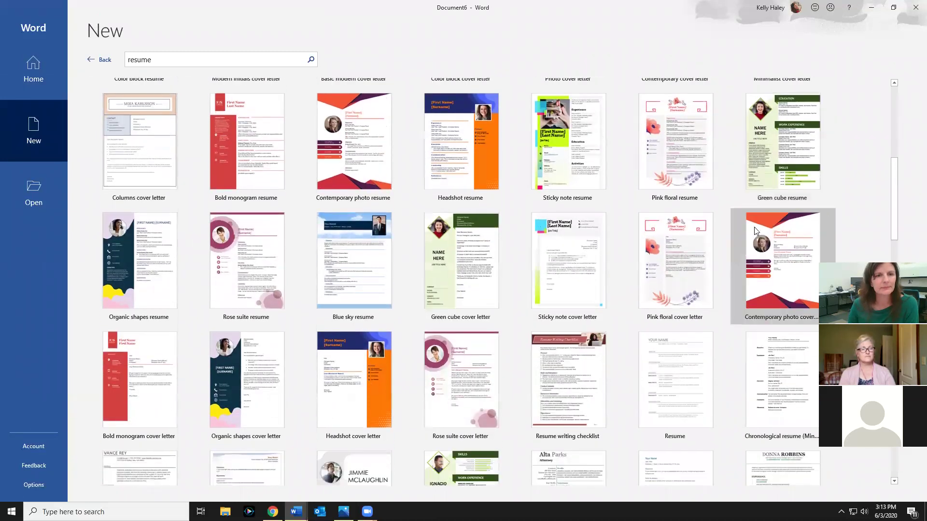
pyautogui.scroll(-6, 753, 230)
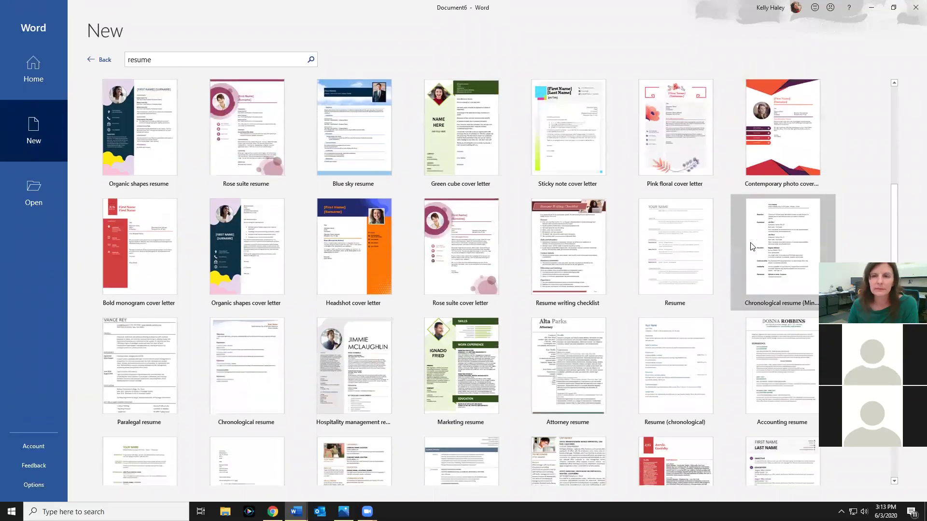
pyautogui.scroll(-6, 751, 247)
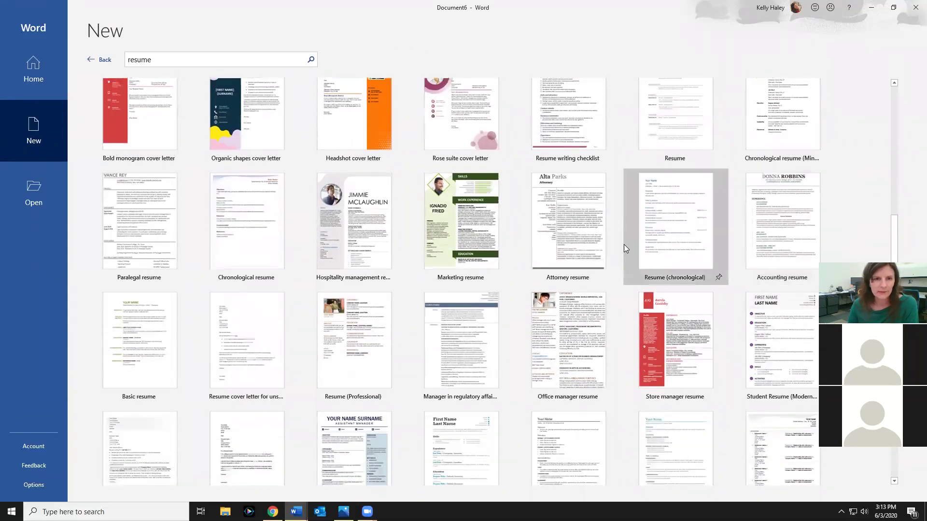
pyautogui.scroll(-2, 624, 248)
pyautogui.scroll(-4, 624, 245)
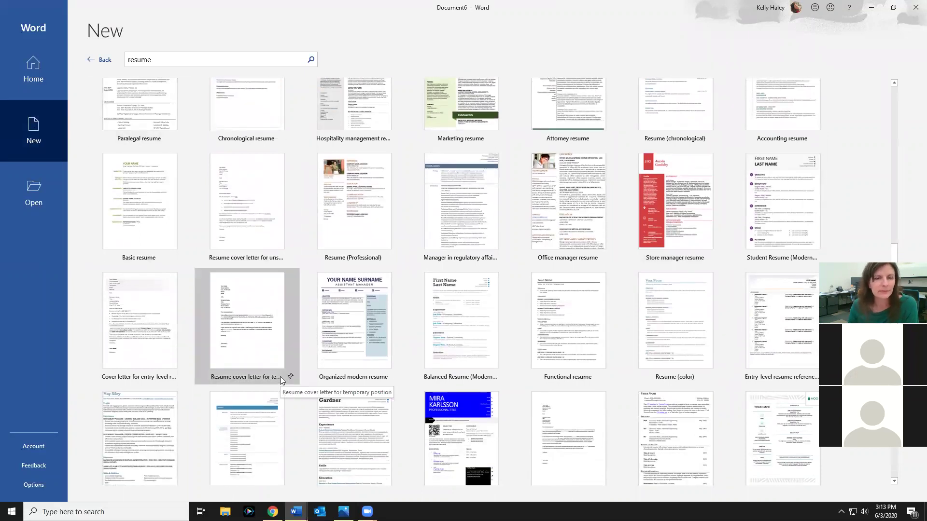
pyautogui.scroll(-1, 282, 382)
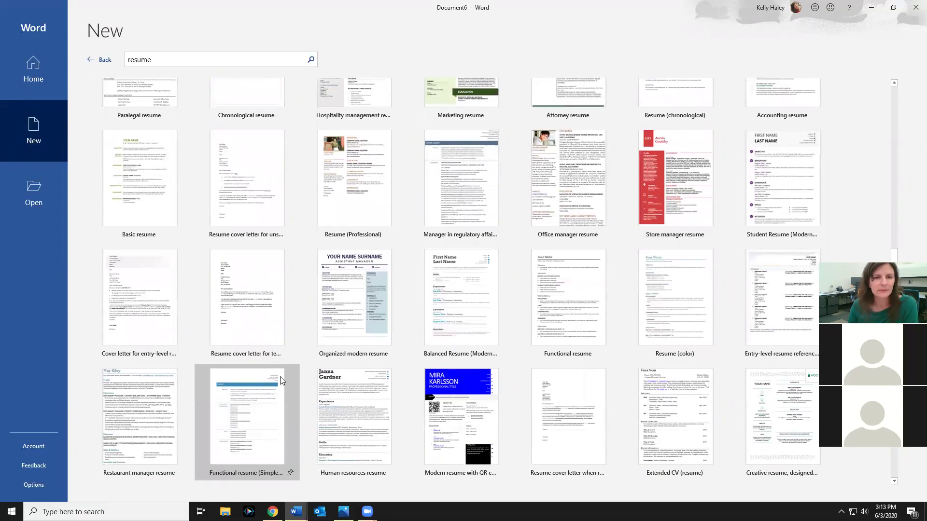
pyautogui.click(561, 307)
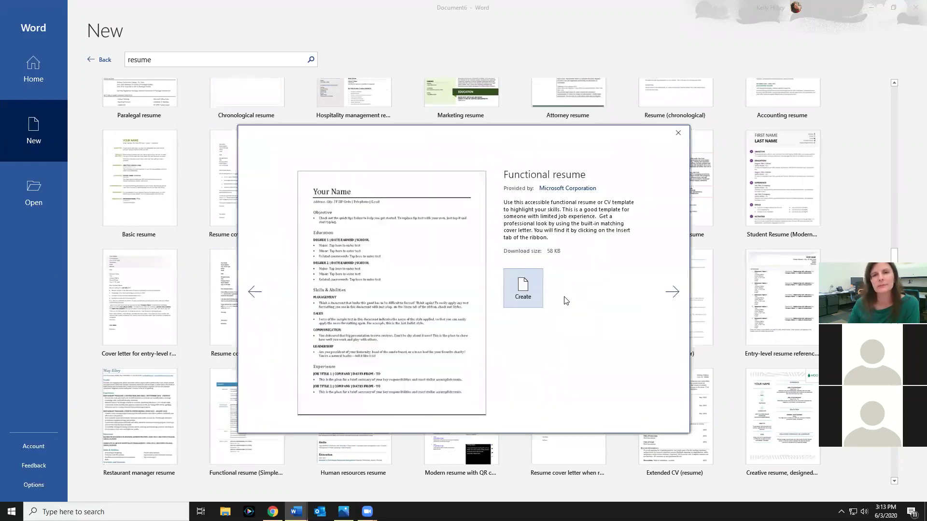
pyautogui.click(528, 288)
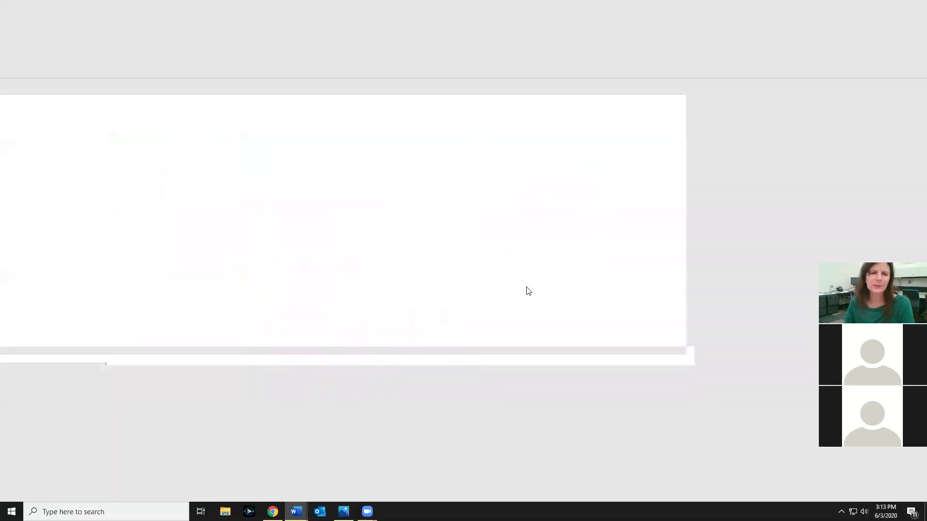
# - Review the functional resume's placeholder text from the contact header through Education, Skills & Abilities and Experience, and return to the beginning
pyautogui.scroll(-5, 458, 371)
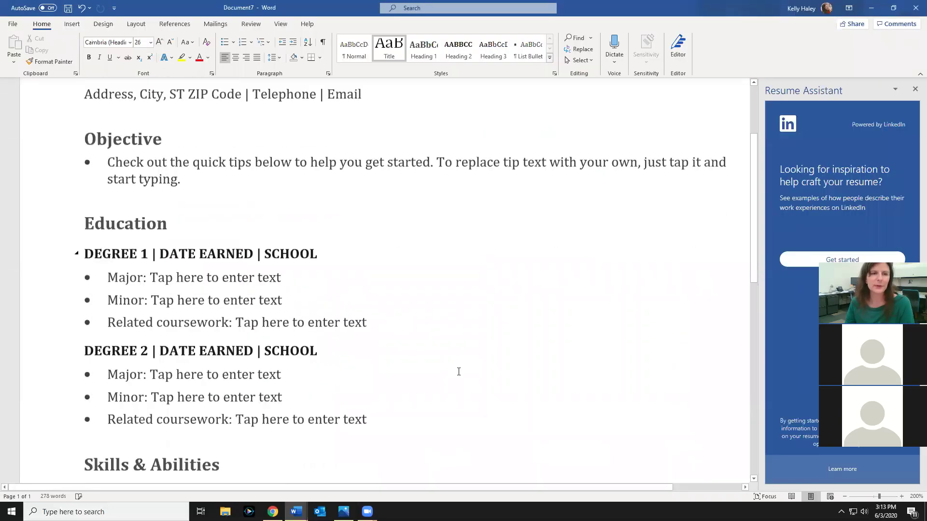
pyautogui.scroll(-2, 458, 371)
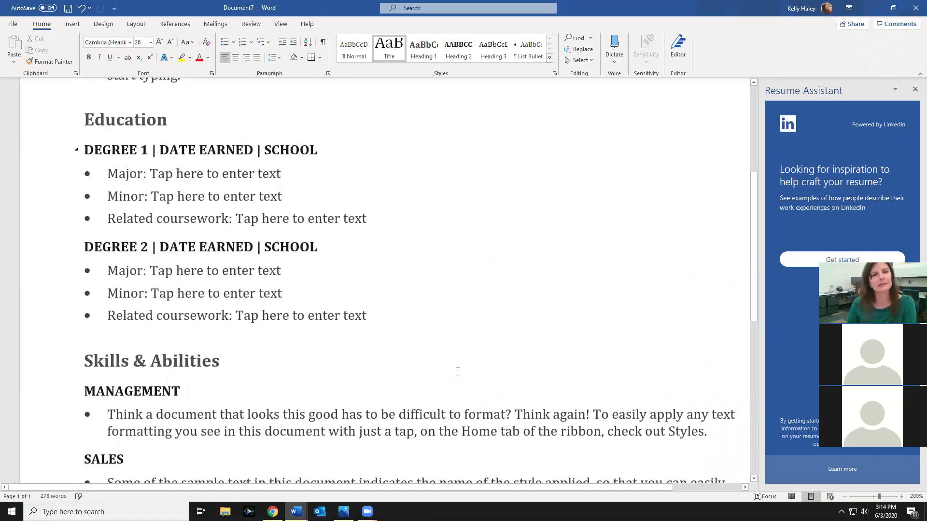
pyautogui.scroll(-4, 458, 372)
pyautogui.scroll(-4, 424, 375)
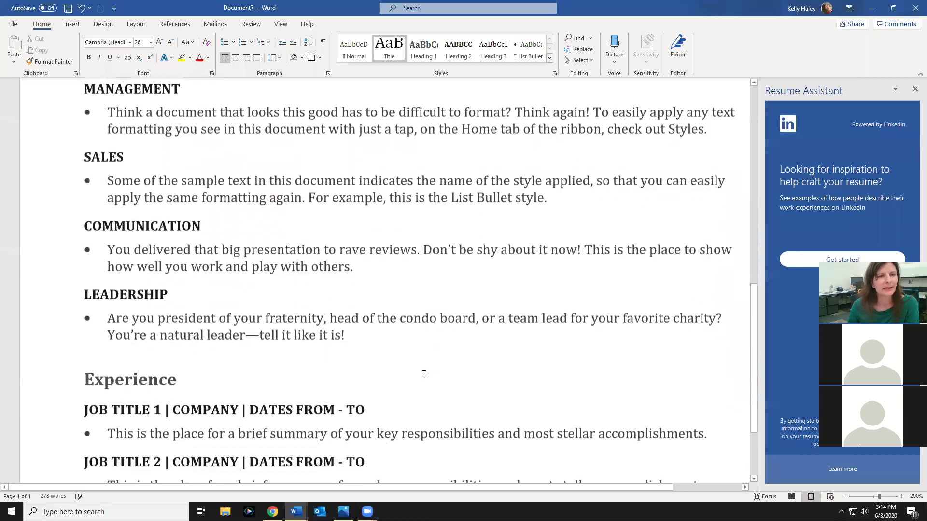
pyautogui.scroll(3, 300, 350)
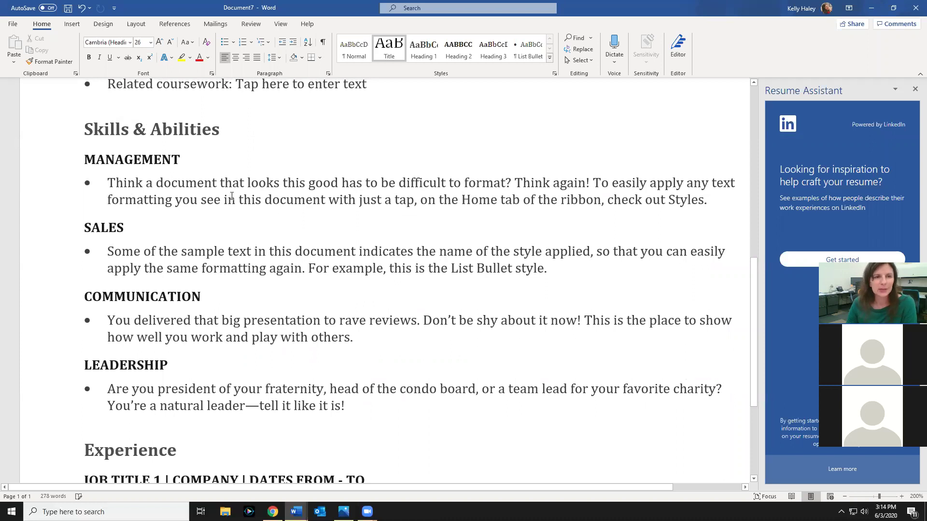
pyautogui.scroll(-1, 315, 381)
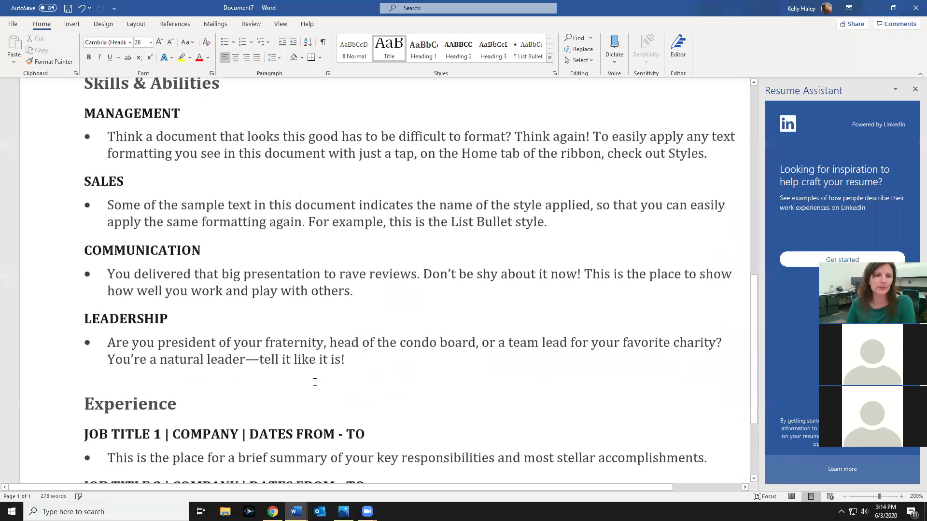
pyautogui.scroll(-3, 315, 382)
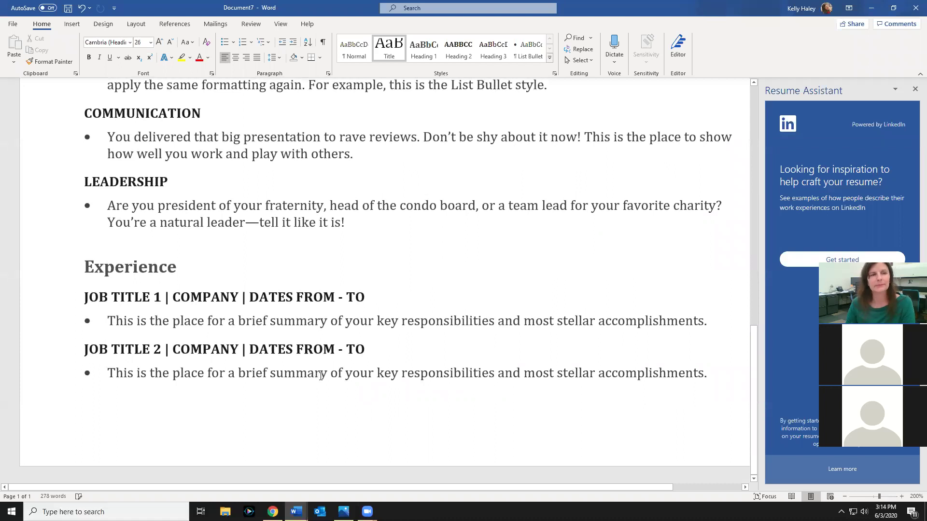
pyautogui.scroll(3, 316, 379)
pyautogui.scroll(6, 321, 376)
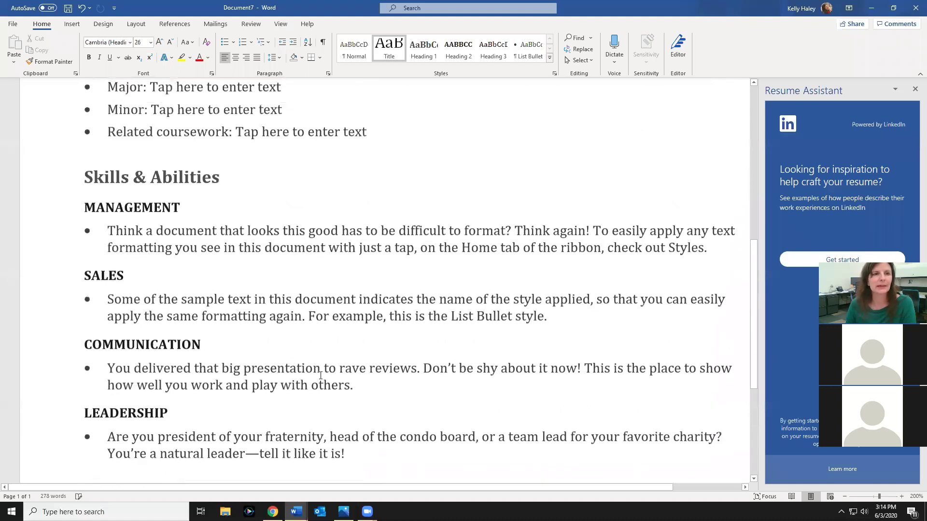
pyautogui.scroll(2, 320, 375)
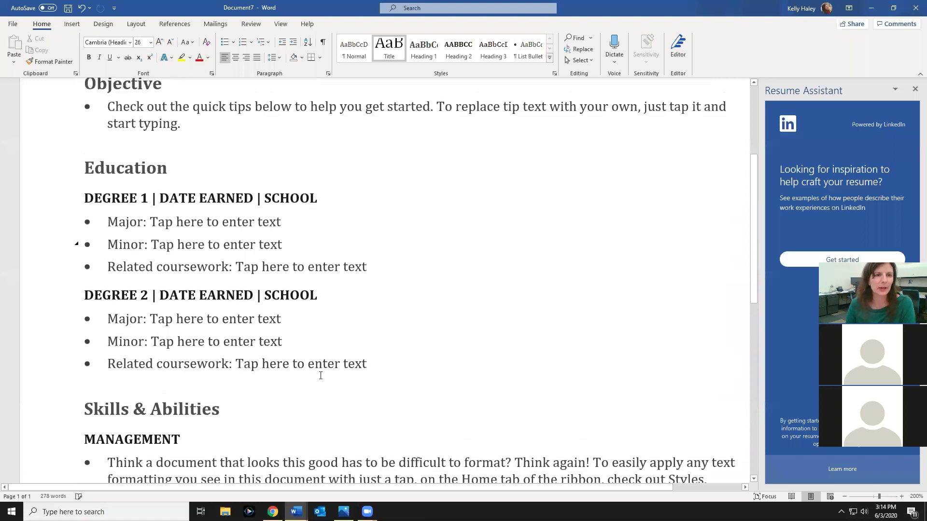
pyautogui.scroll(4, 321, 376)
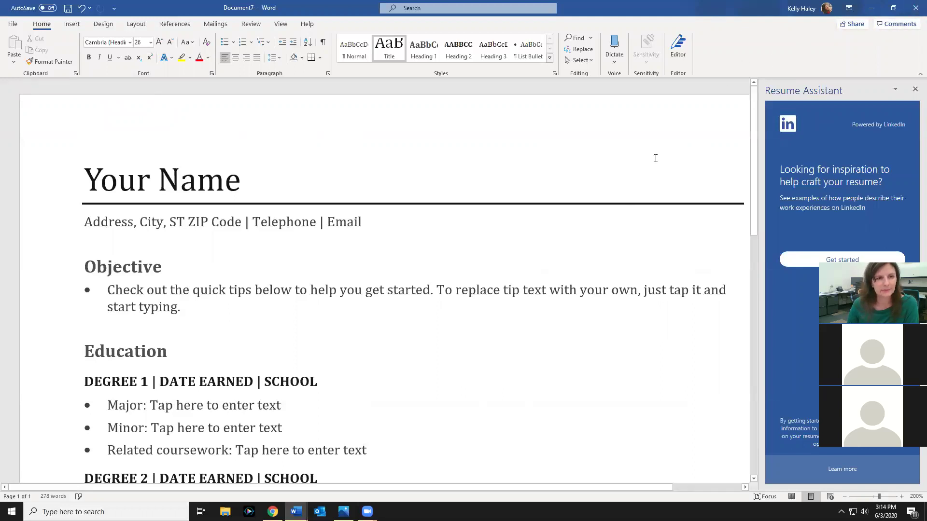
pyautogui.scroll(-1, 655, 158)
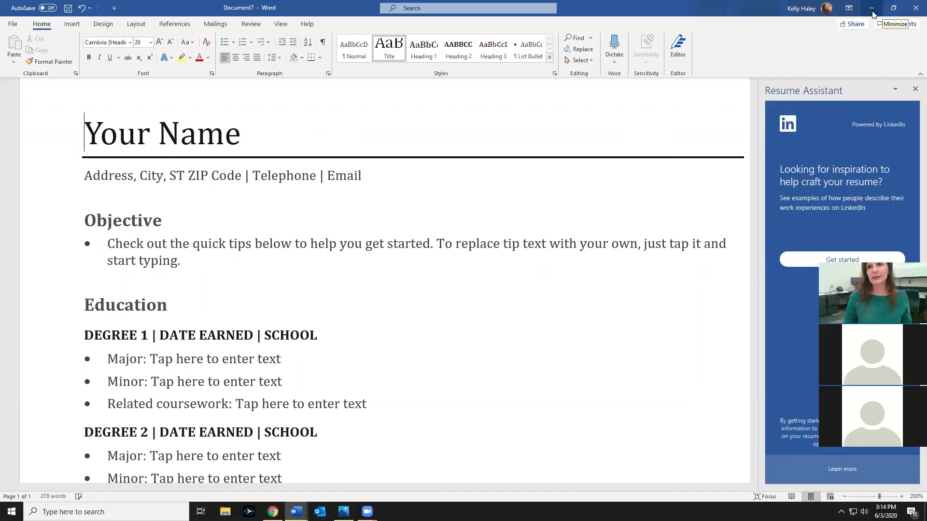
# - Close the functional resume document without saving it
pyautogui.click(914, 8)
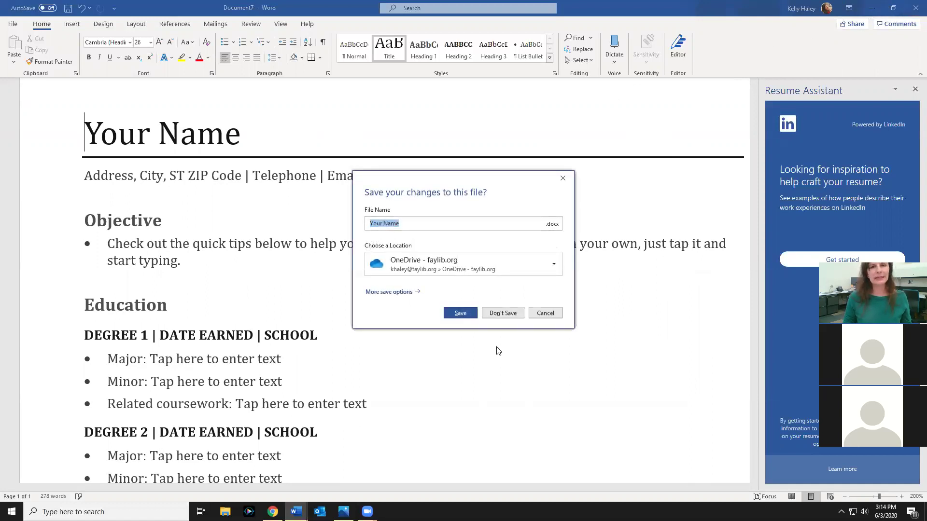
pyautogui.click(512, 313)
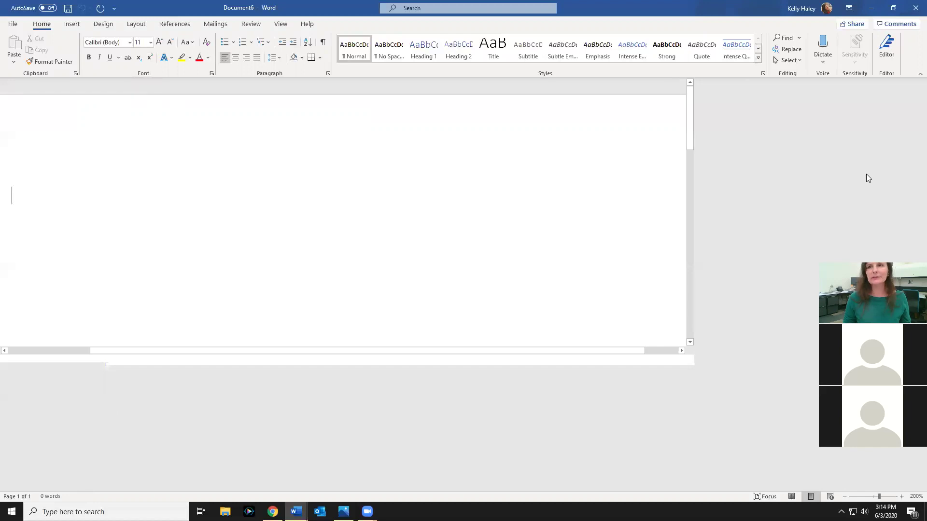
pyautogui.rightClick(311, 255)
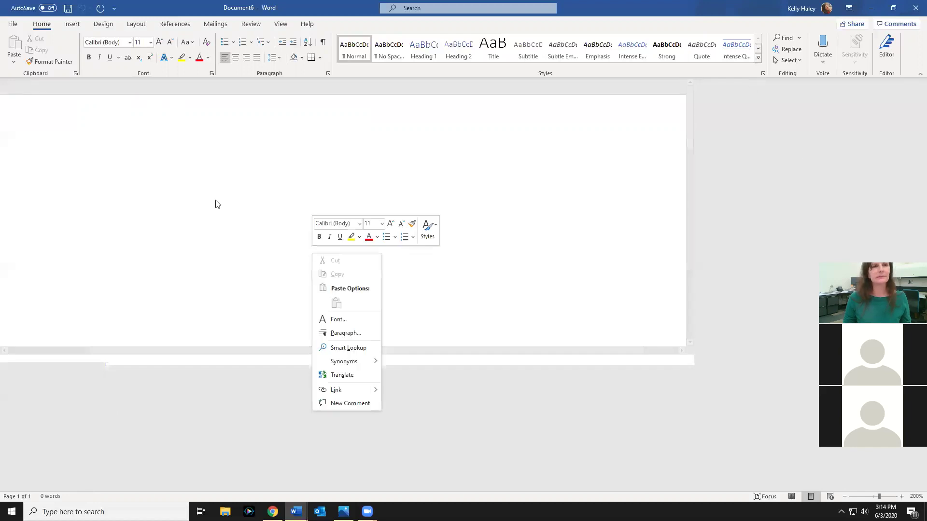
pyautogui.click(599, 170)
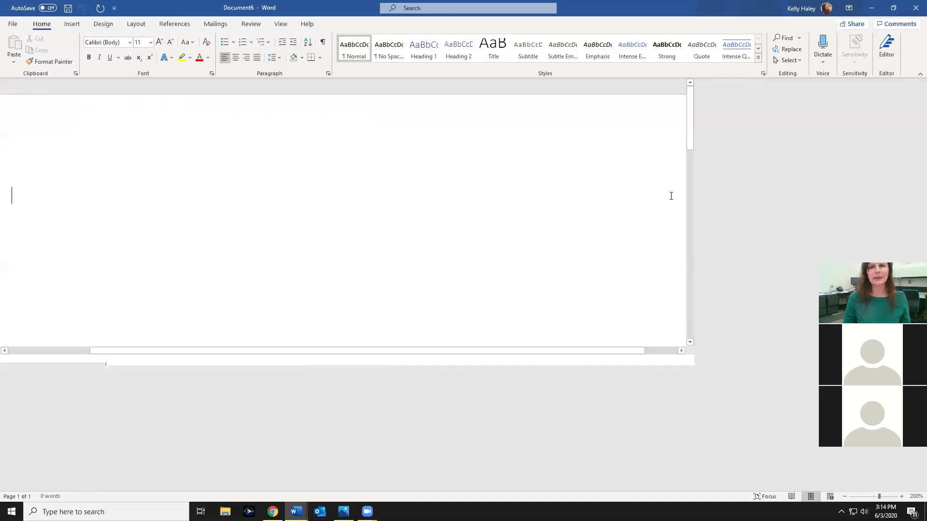
pyautogui.moveTo(690, 143); pyautogui.dragTo(702, 308)
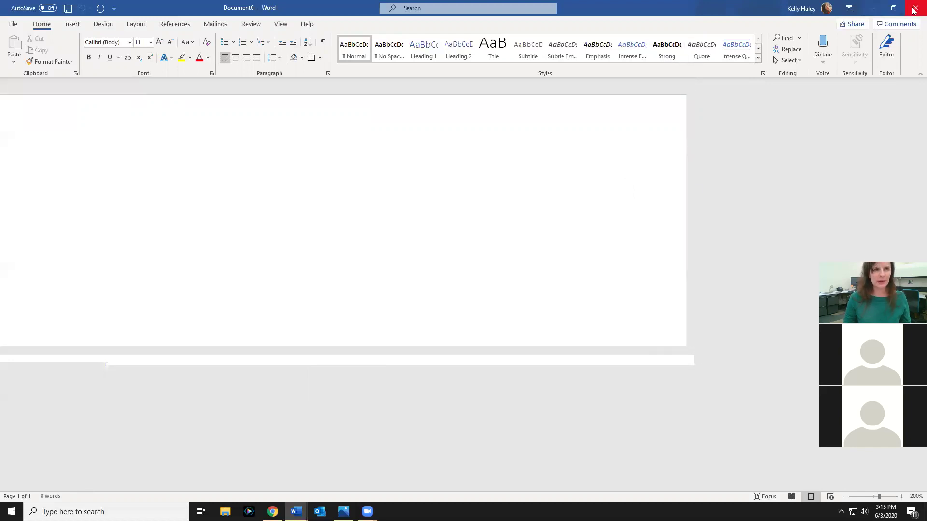
# - Create a new document from the Modern chronological cover letter template
pyautogui.click(13, 25)
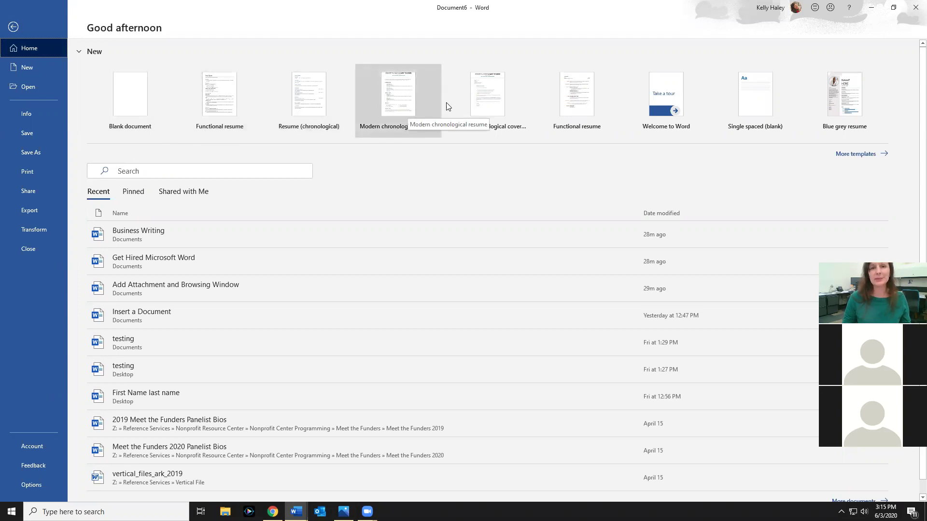
pyautogui.click(488, 100)
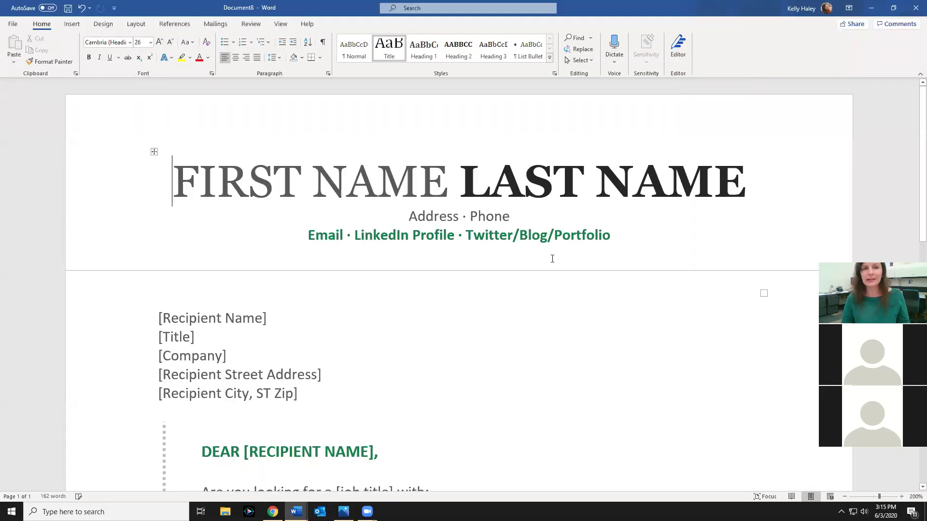
# - Review the cover letter's placeholders from the recipient address block through the body paragraphs to the closing and enclosure line
pyautogui.scroll(-2, 615, 214)
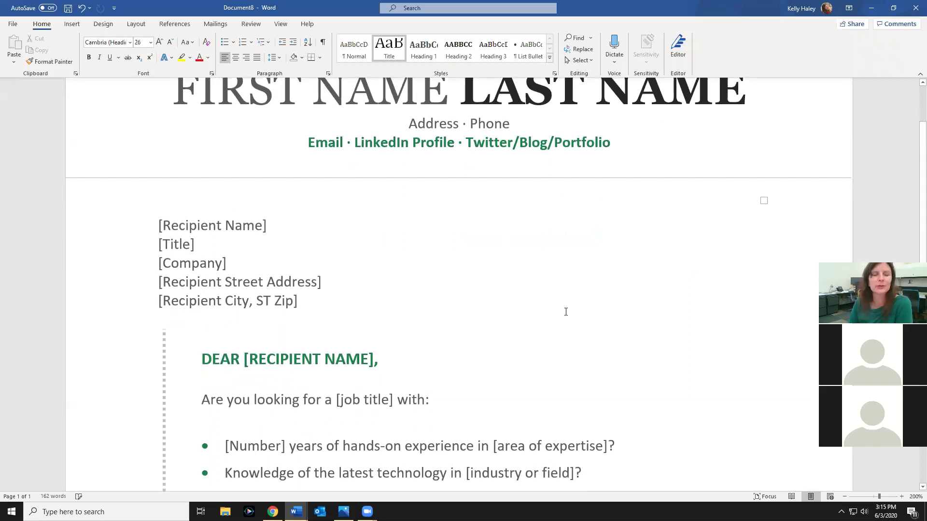
pyautogui.scroll(-2, 565, 312)
pyautogui.scroll(1, 565, 312)
pyautogui.scroll(1, 565, 313)
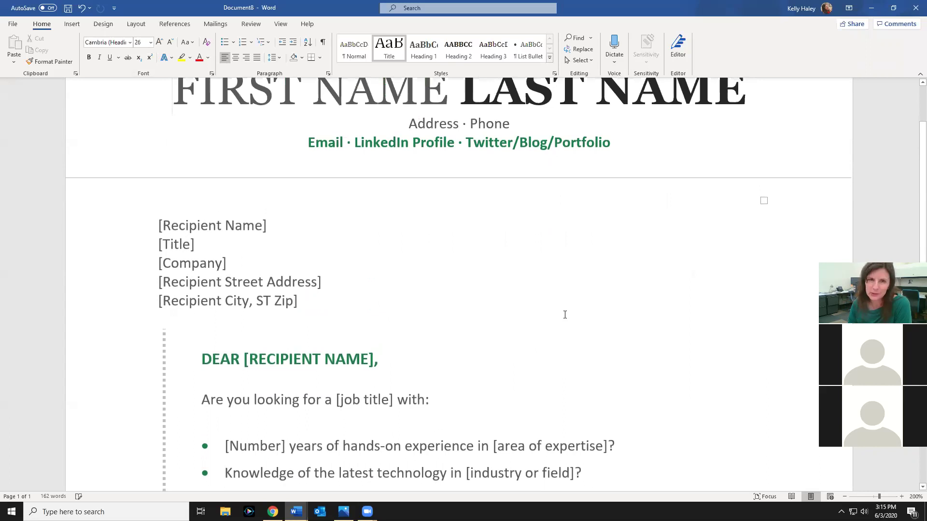
pyautogui.scroll(-3, 565, 313)
pyautogui.scroll(-3, 566, 317)
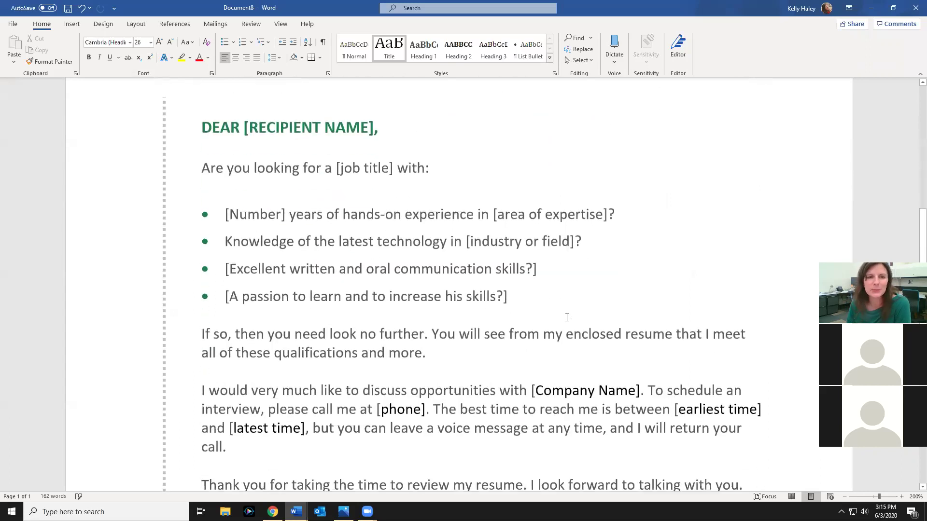
pyautogui.scroll(4, 568, 318)
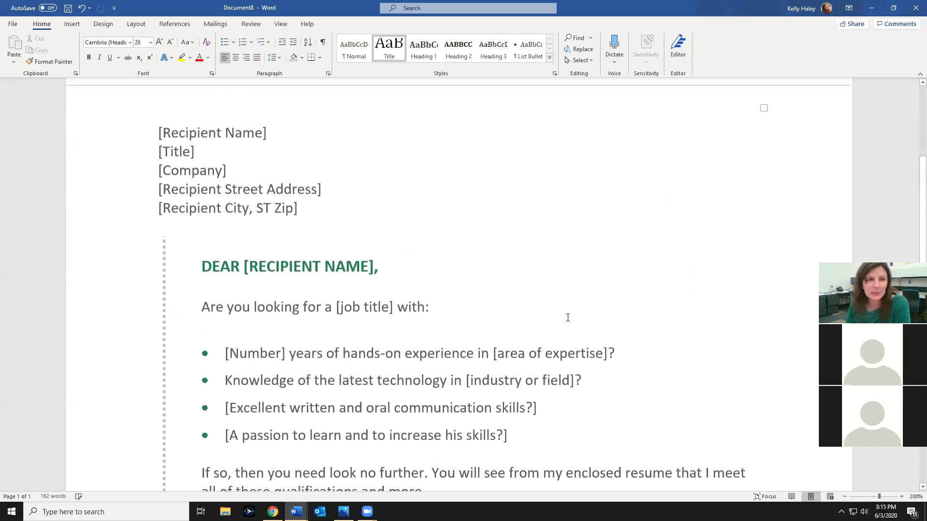
pyautogui.scroll(-6, 568, 317)
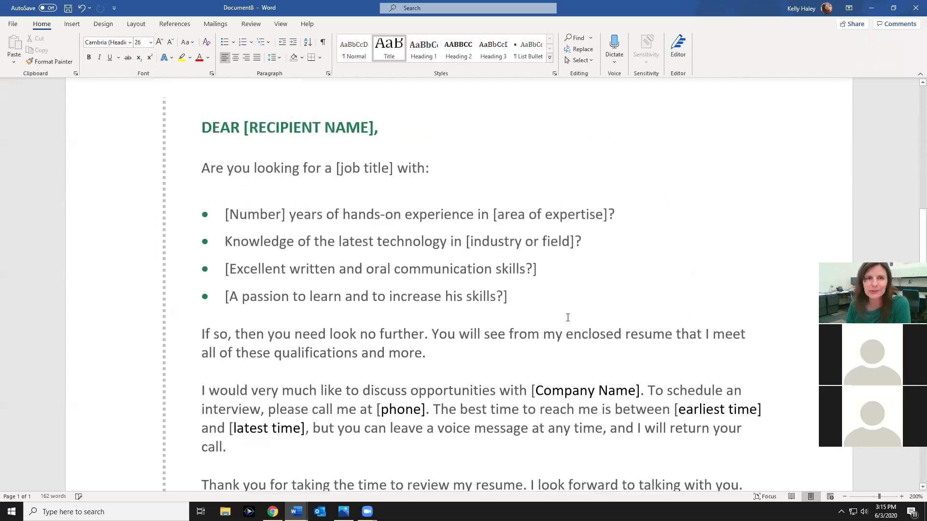
pyautogui.scroll(-2, 568, 317)
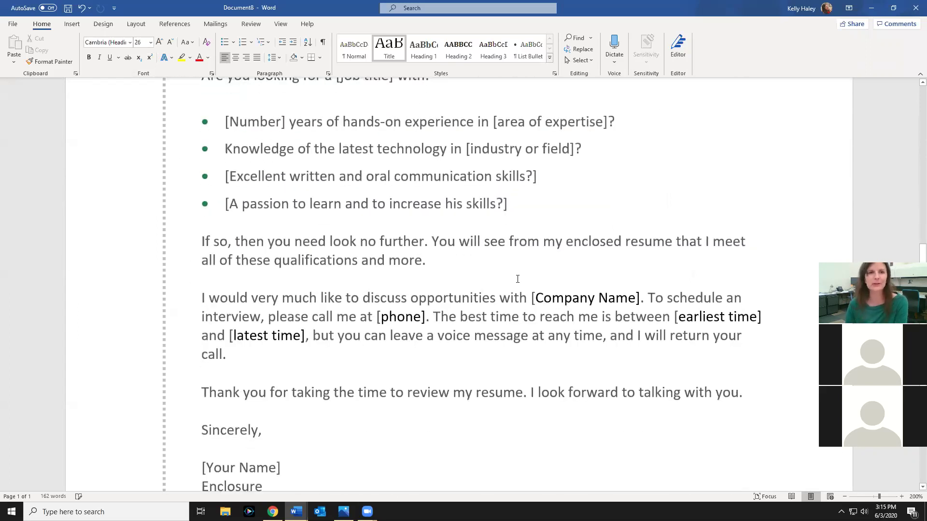
pyautogui.scroll(-3, 517, 279)
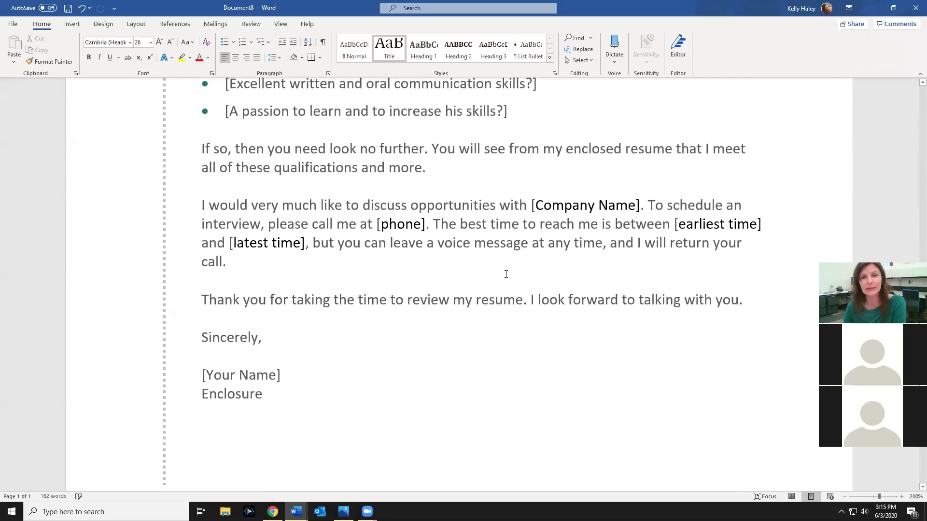
pyautogui.scroll(-3, 506, 275)
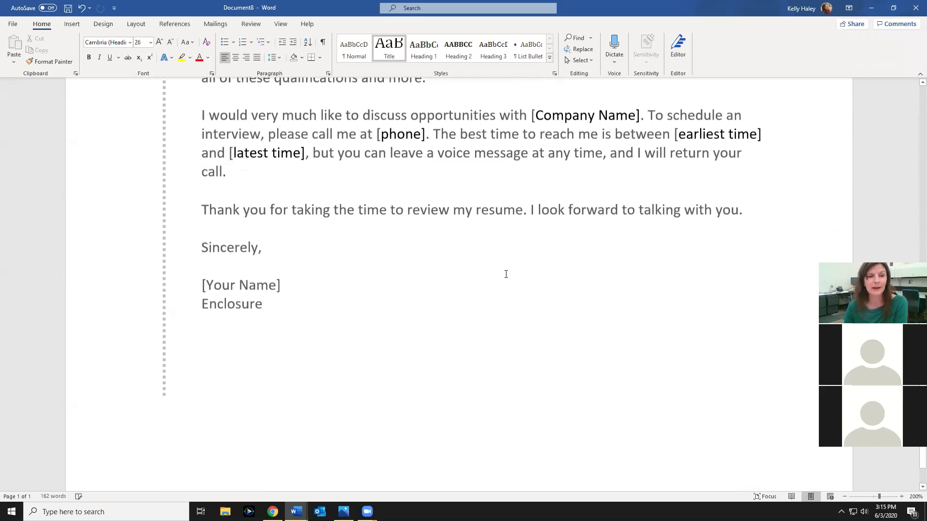
pyautogui.scroll(-1, 505, 275)
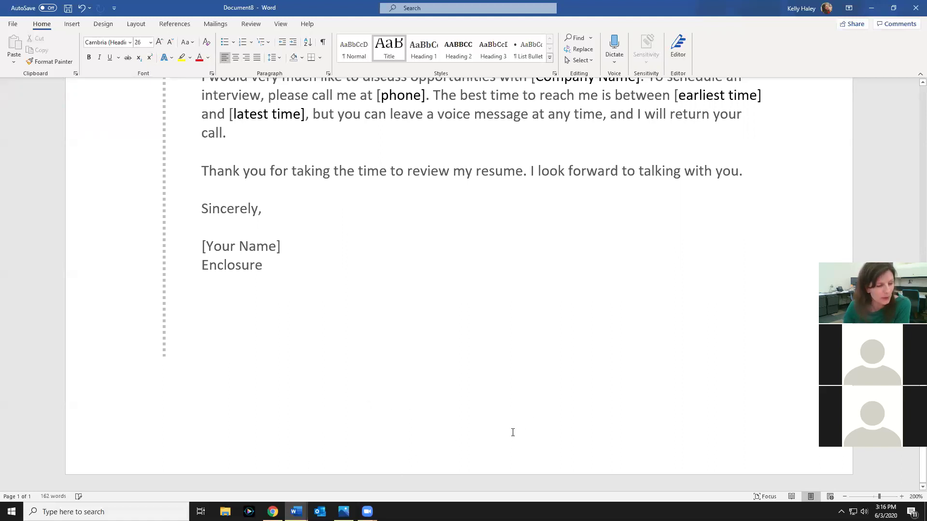
pyautogui.scroll(2, 515, 427)
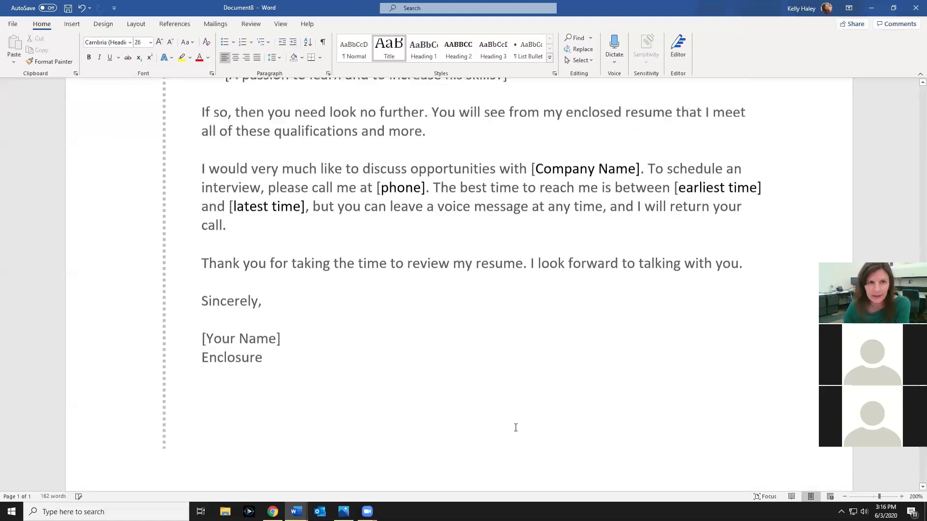
pyautogui.scroll(2, 516, 427)
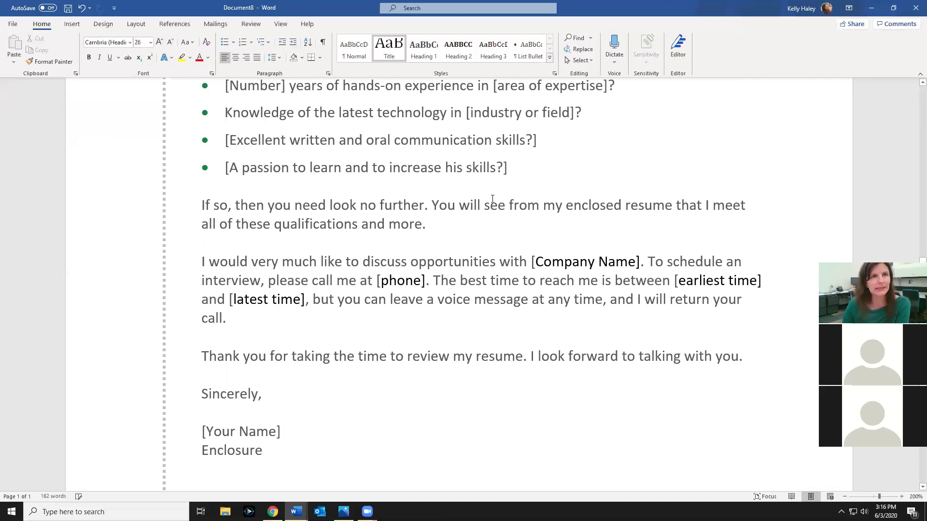
# - Save the cover letter to USB Drive (E:) as a Word document named "First Name last name"
pyautogui.click(14, 25)
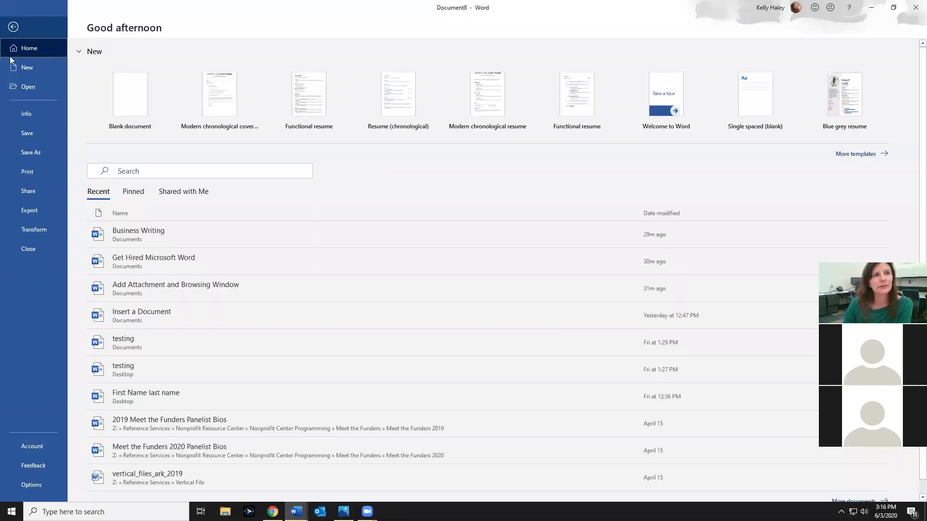
pyautogui.click(47, 151)
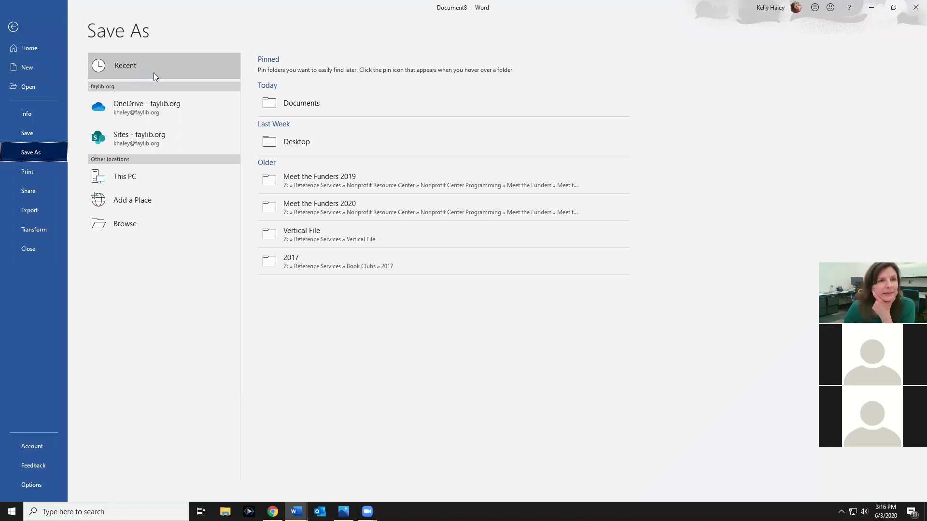
pyautogui.doubleClick(165, 176)
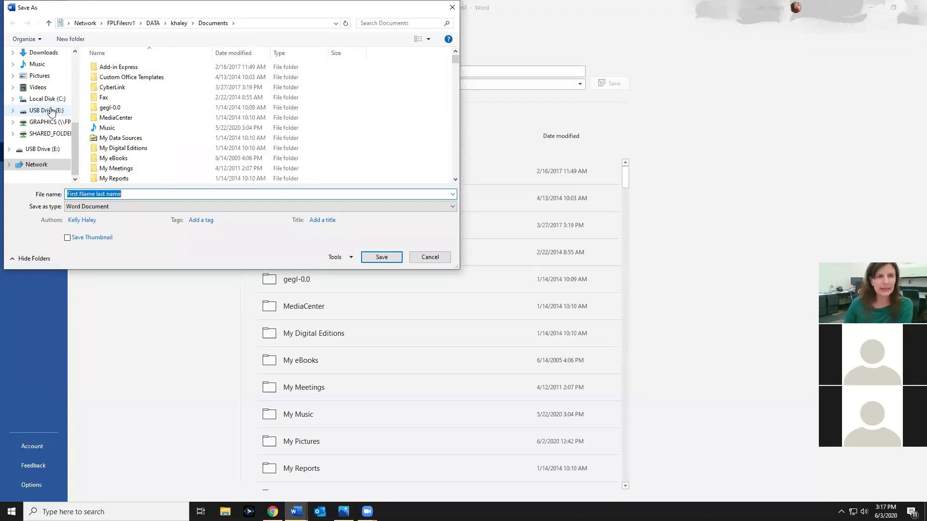
pyautogui.click(52, 112)
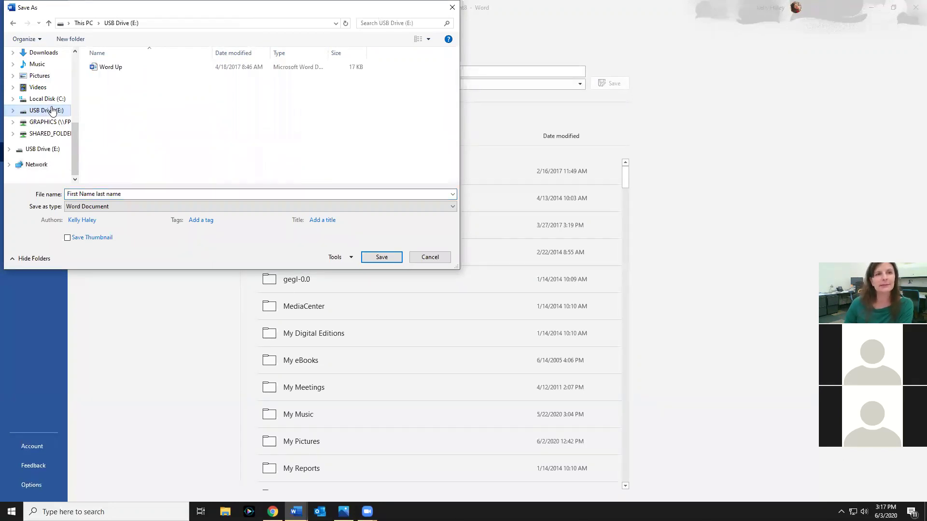
pyautogui.click(382, 257)
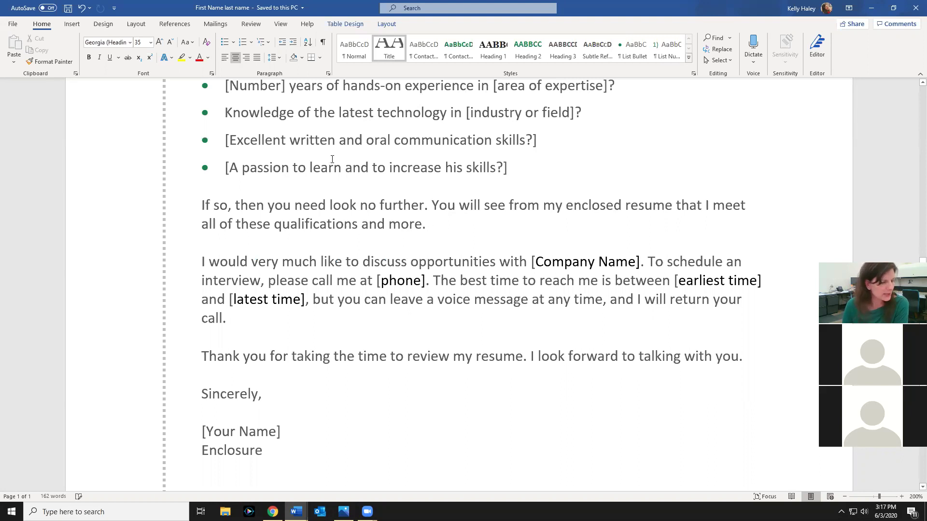
# - Save another copy of the cover letter in this PC's Documents folder, keeping the file name "First Name last name"
pyautogui.click(14, 27)
pyautogui.click(46, 155)
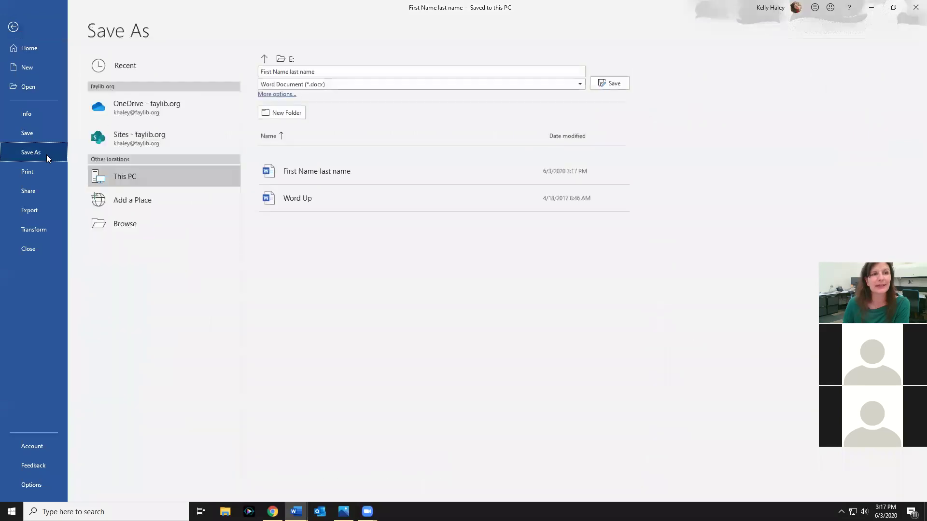
pyautogui.doubleClick(129, 176)
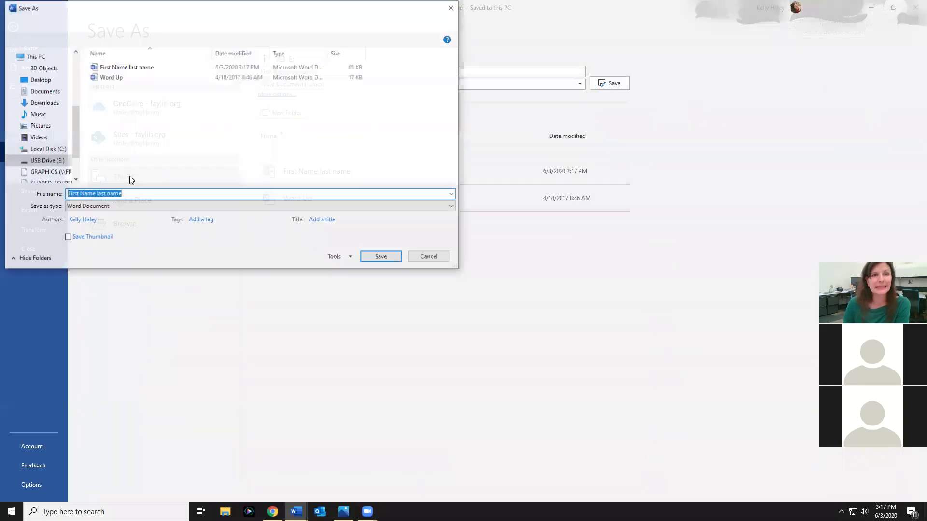
pyautogui.click(55, 92)
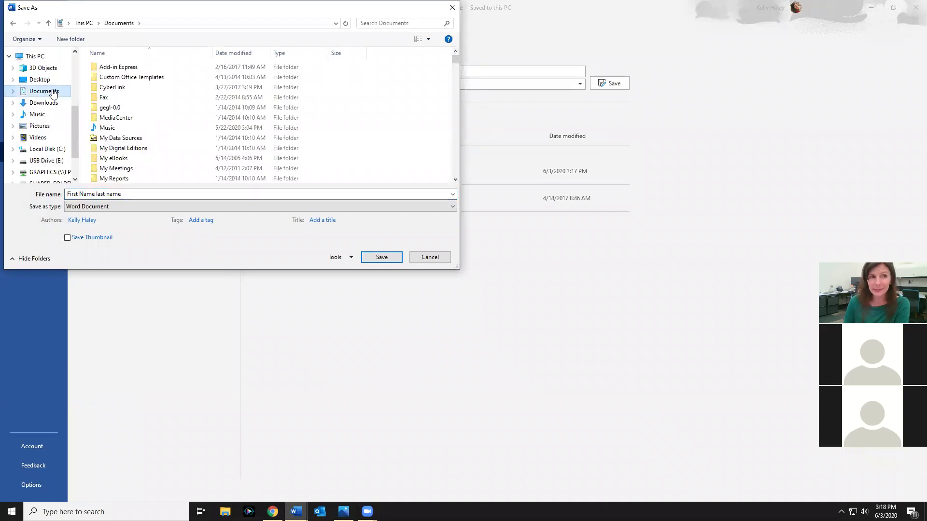
pyautogui.click(382, 260)
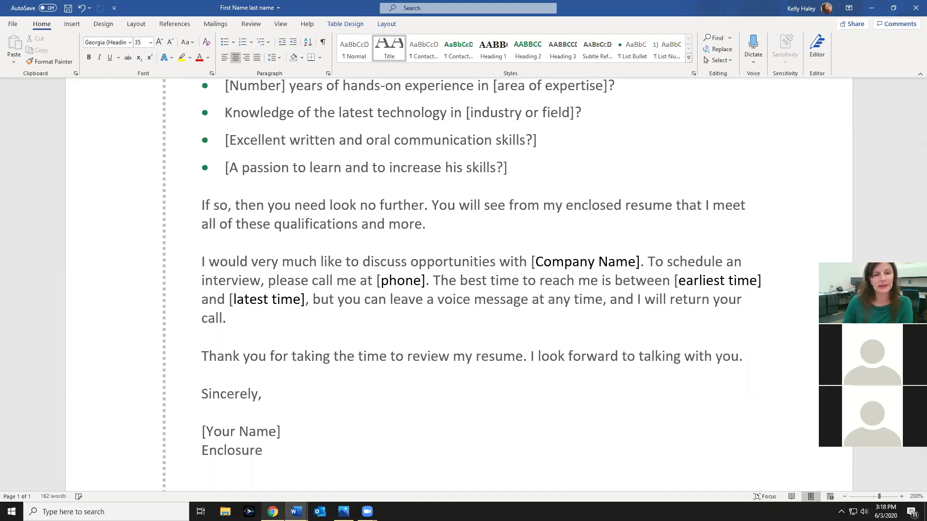
# - Switch to Chrome, open Gmail in a new tab, and sign in to the third listed account by entering its password
pyautogui.click(280, 508)
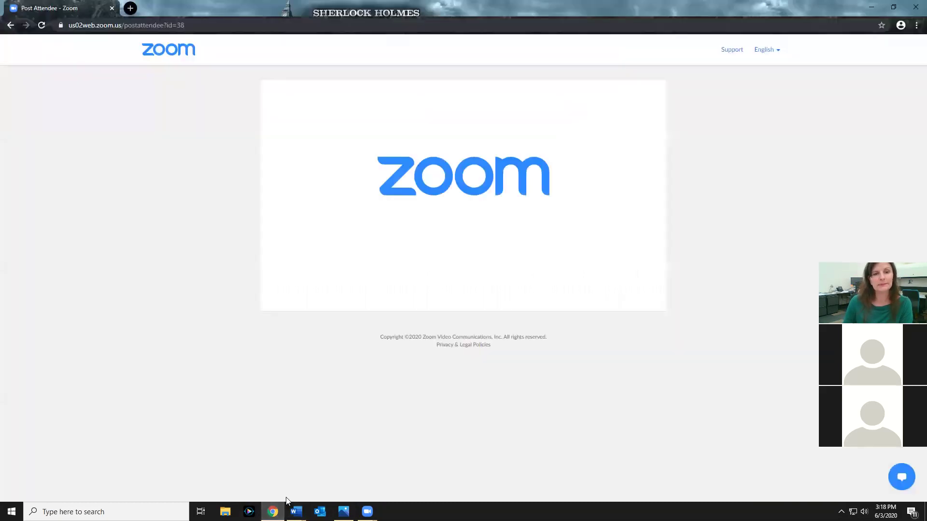
pyautogui.click(131, 8)
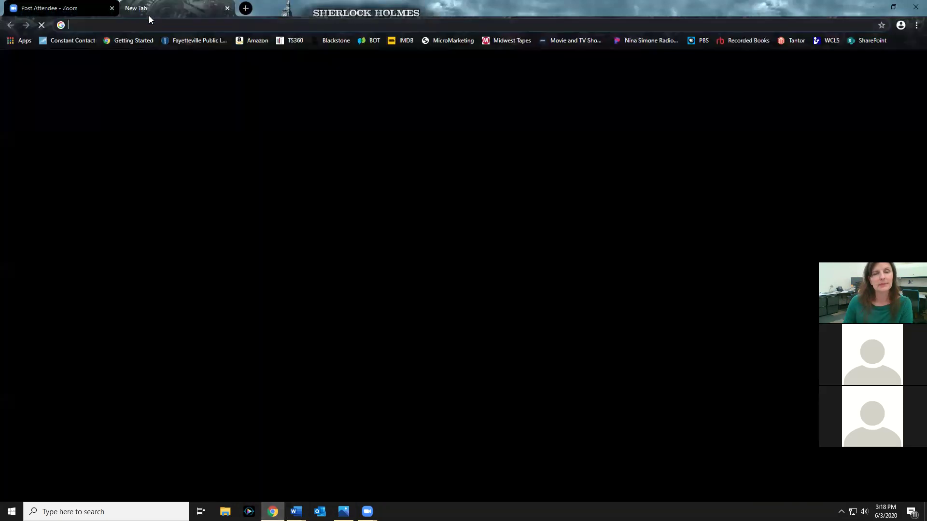
pyautogui.click(864, 65)
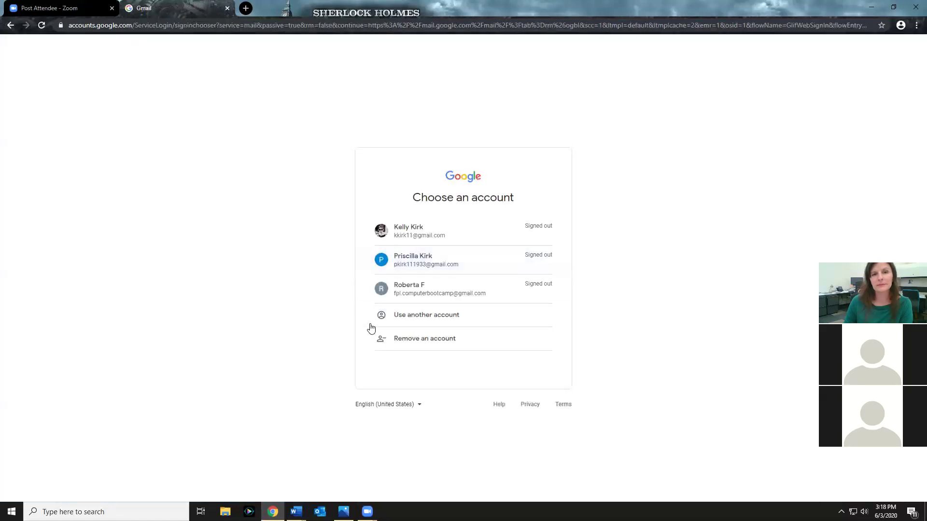
pyautogui.click(441, 287)
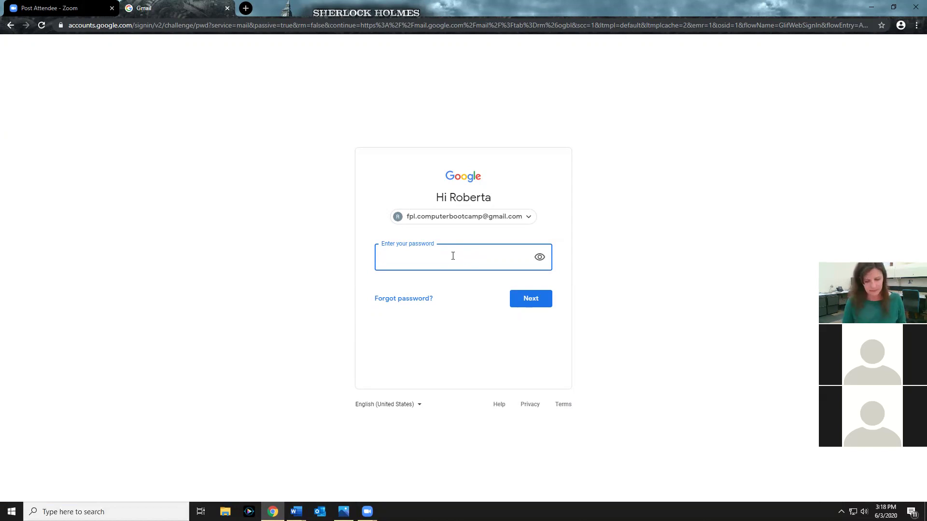
pyautogui.write('•••••••••••••')
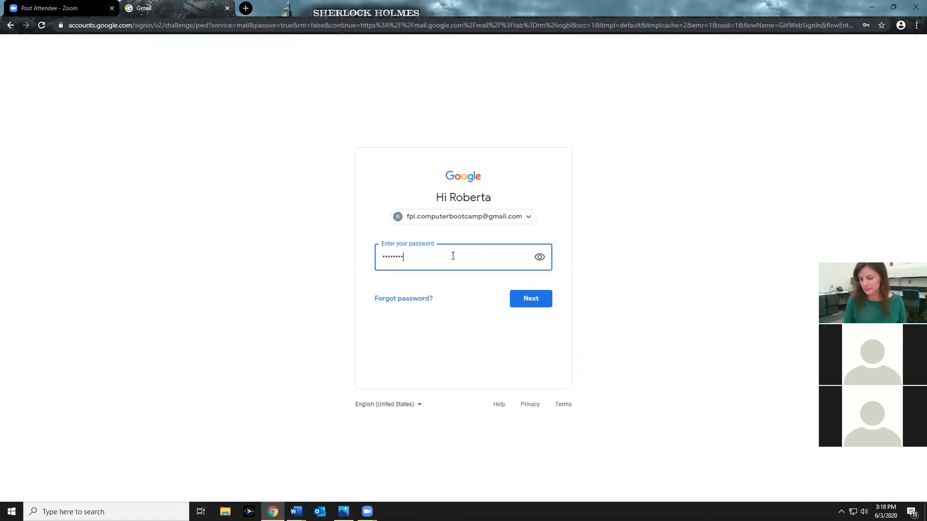
pyautogui.press('Return')
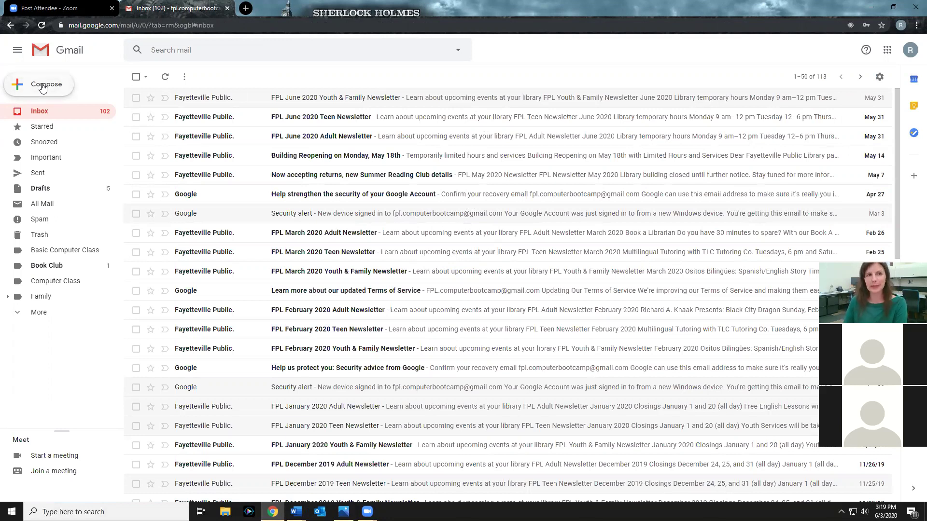
# - Compose a new email addressed to the account's own Gmail address with the subject "test document"
pyautogui.click(43, 87)
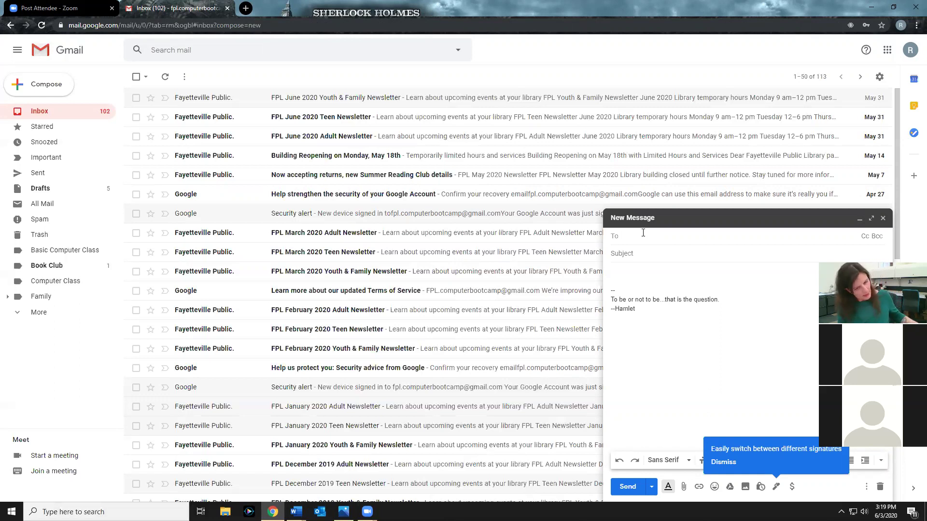
pyautogui.write('fpl')
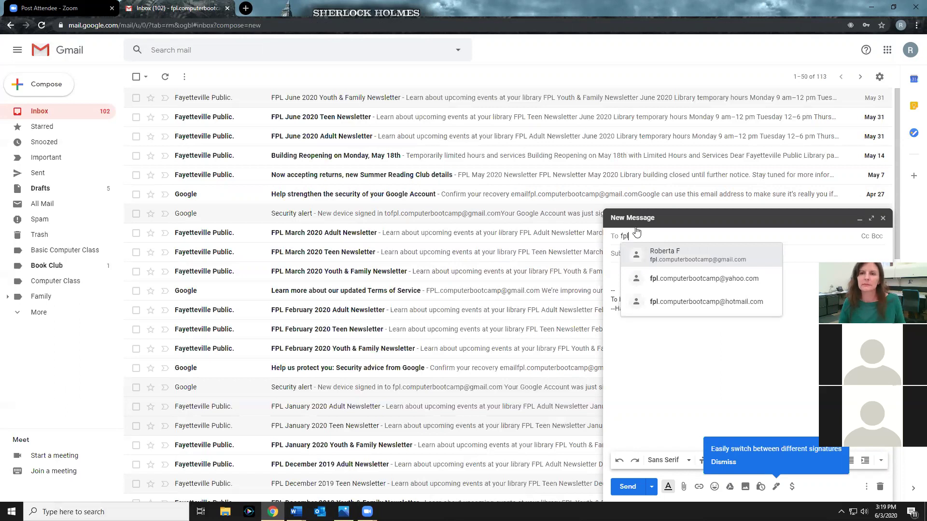
pyautogui.click(716, 261)
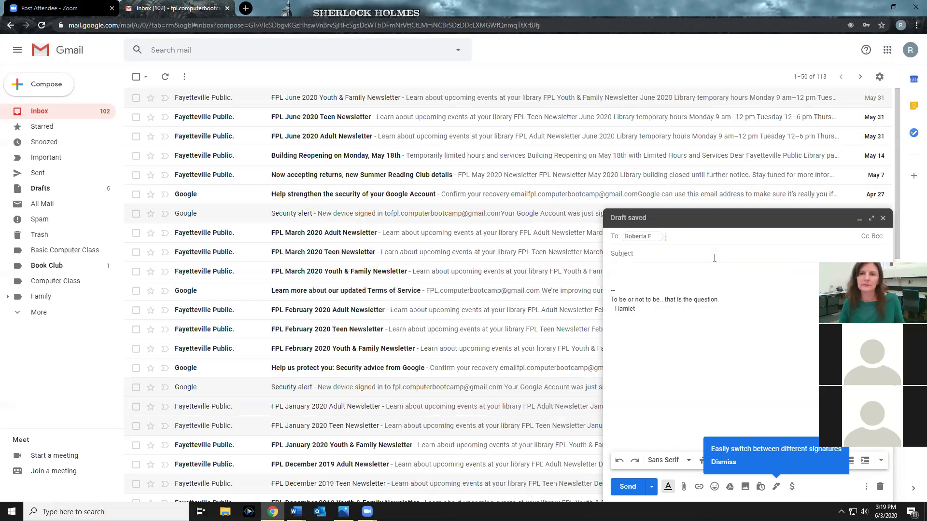
pyautogui.click(673, 254)
pyautogui.write('test document')
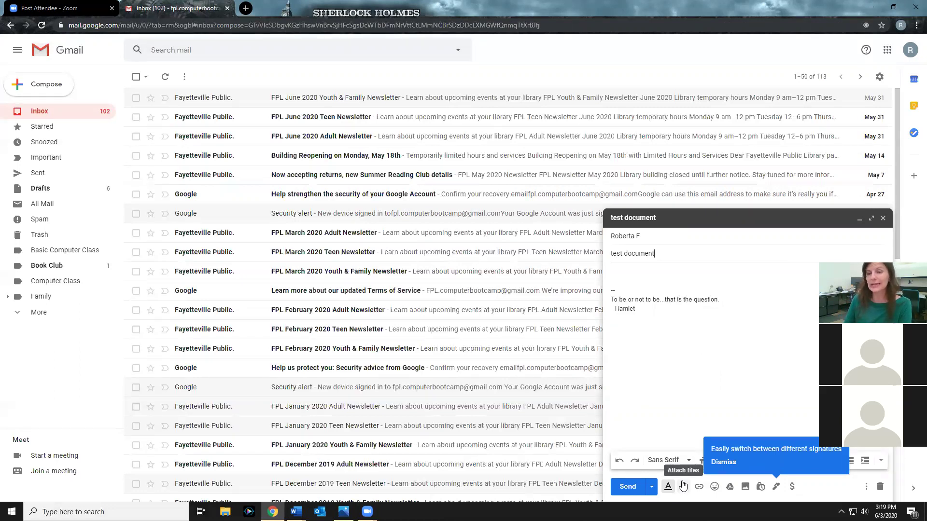
# - Attach the Word file "Word Up" from the Documents folder to the email
pyautogui.click(682, 486)
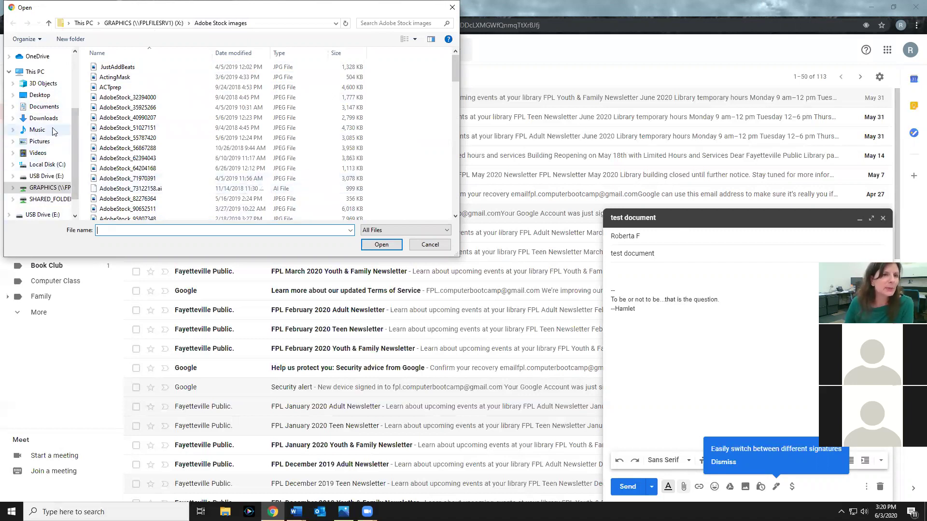
pyautogui.click(53, 111)
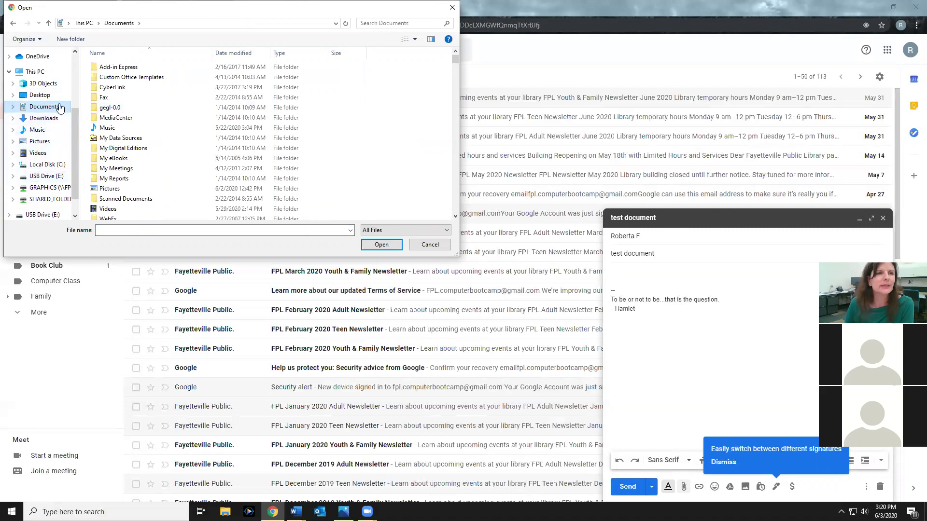
pyautogui.scroll(-8, 196, 98)
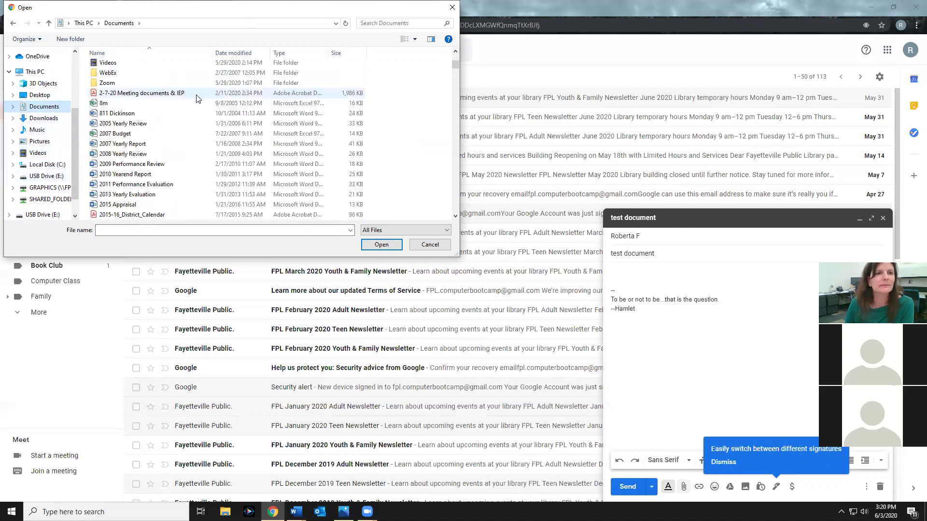
pyautogui.scroll(-6, 197, 98)
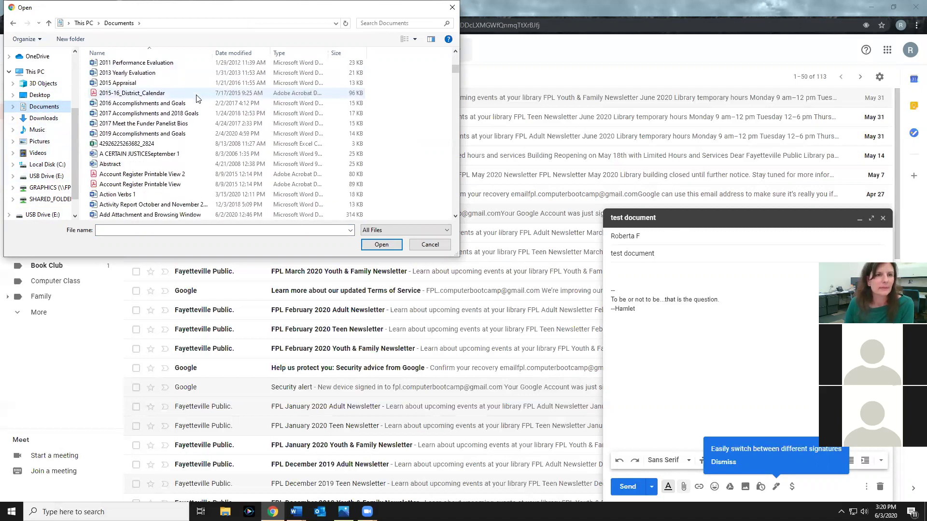
pyautogui.scroll(-8, 197, 98)
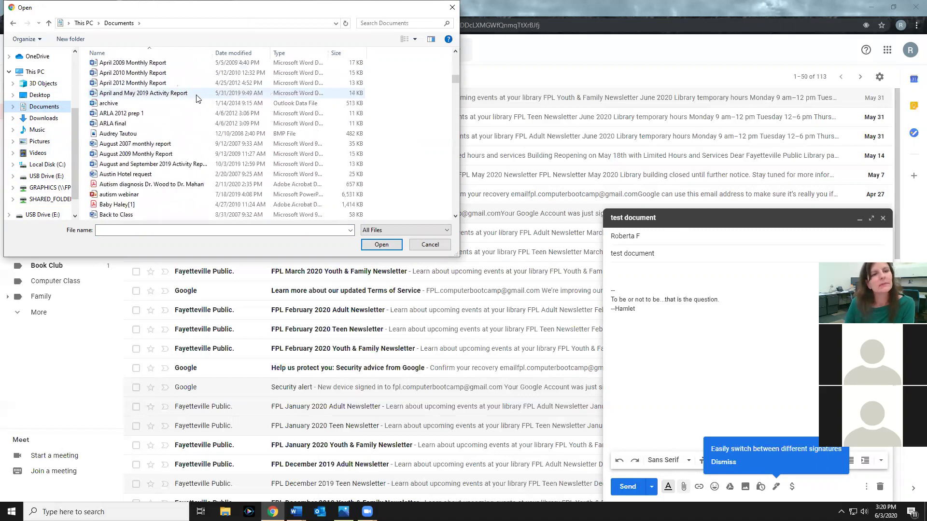
pyautogui.scroll(-10, 195, 100)
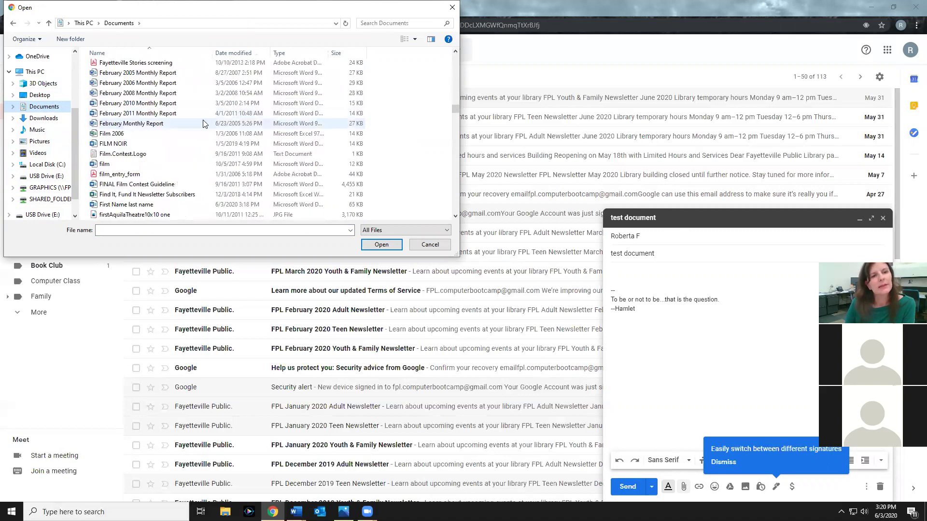
pyautogui.scroll(-10, 216, 164)
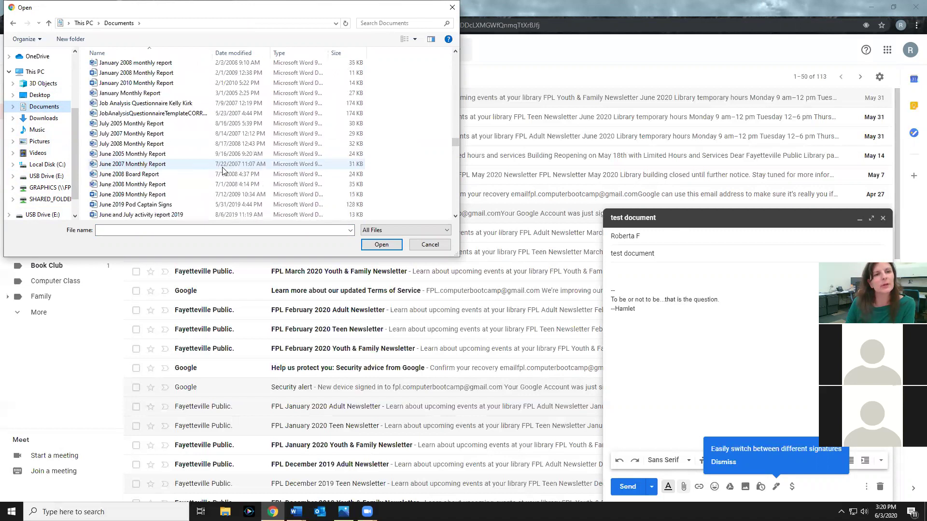
pyautogui.scroll(-10, 224, 167)
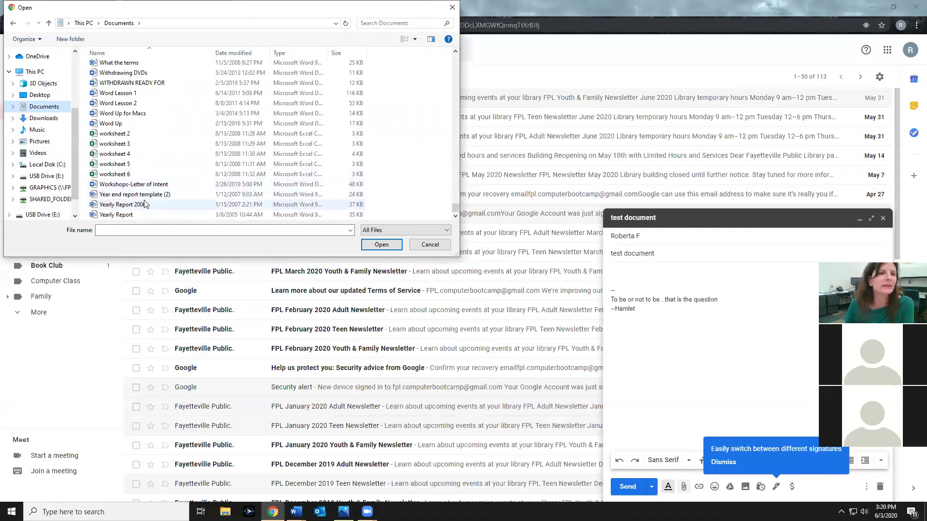
pyautogui.click(119, 126)
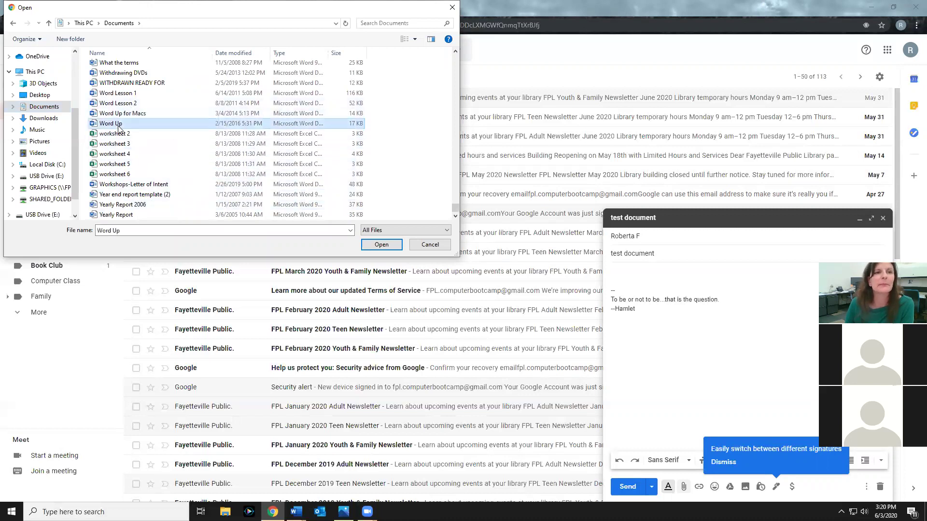
pyautogui.click(384, 246)
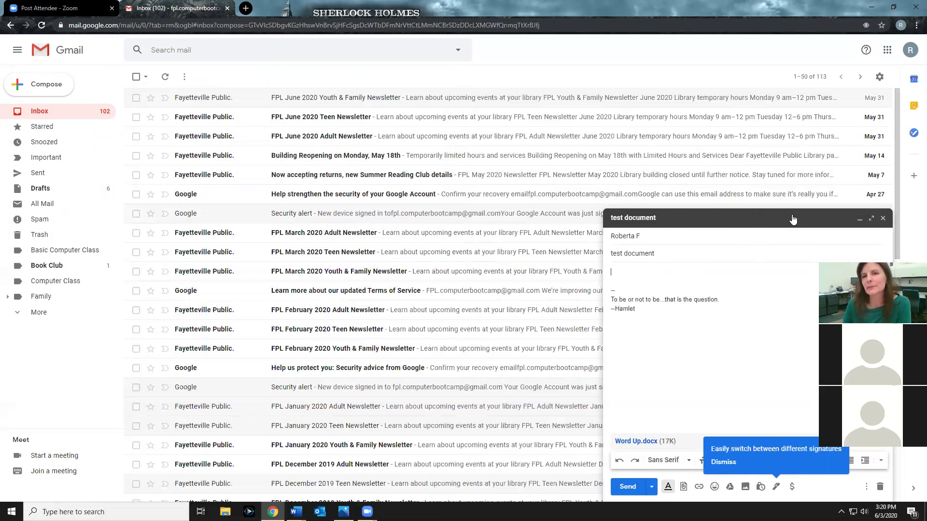
# - Minimize and restore the "test document" draft, and dismiss the tip about switching signatures
pyautogui.click(794, 219)
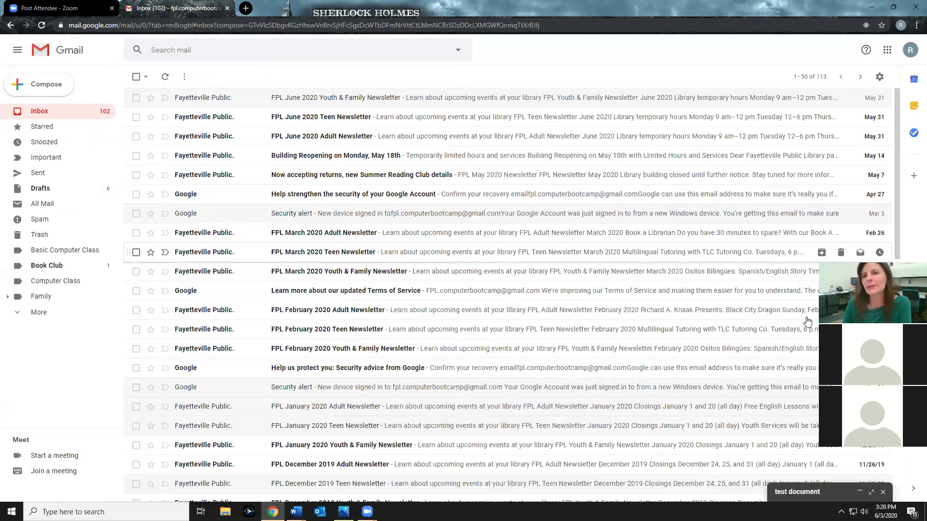
pyautogui.click(810, 491)
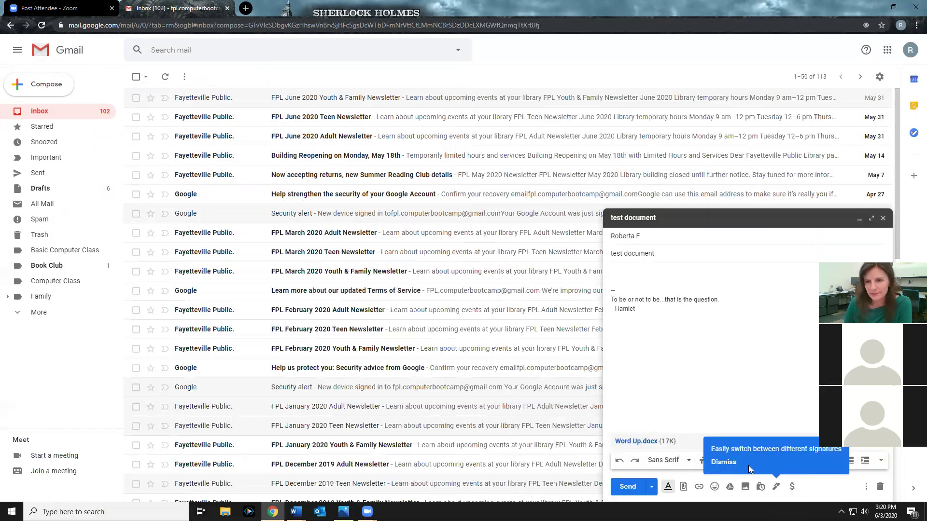
pyautogui.click(727, 463)
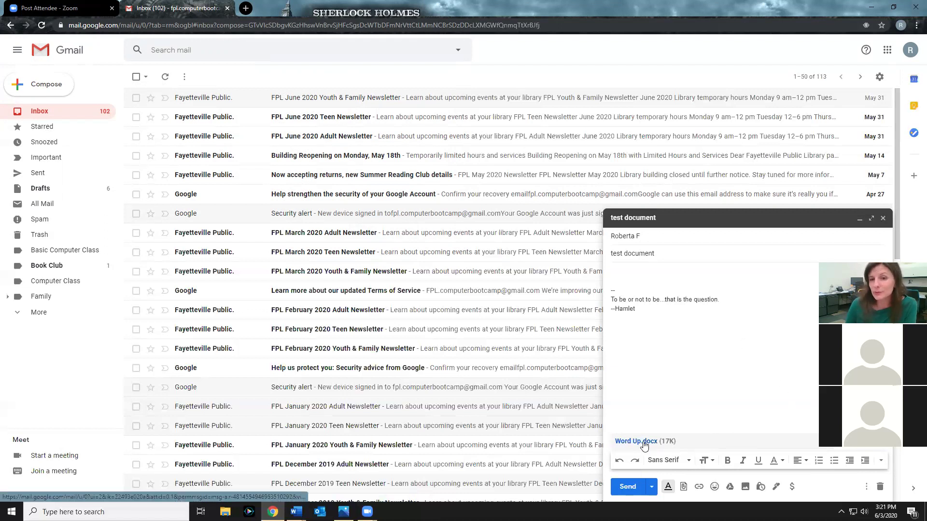
# - Send the "test document" email with its attachment and sign out of the Gmail account
pyautogui.click(628, 486)
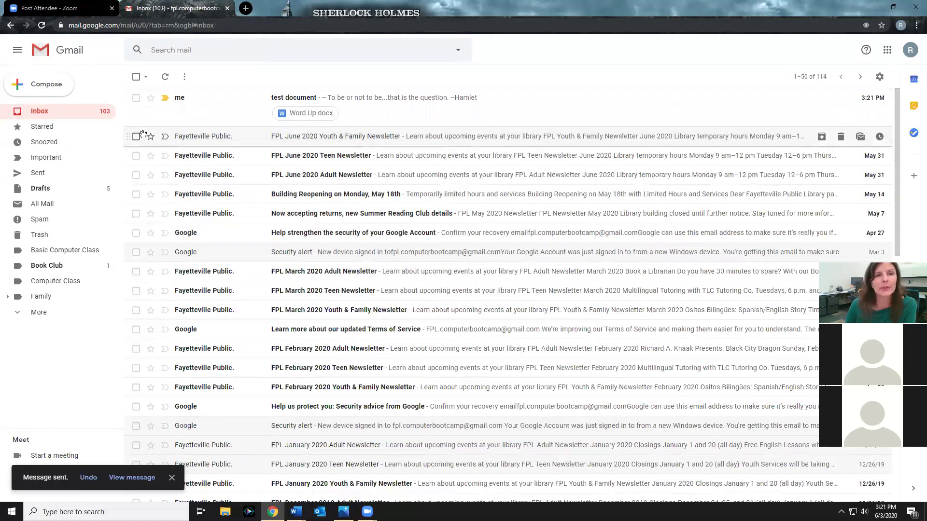
pyautogui.click(311, 113)
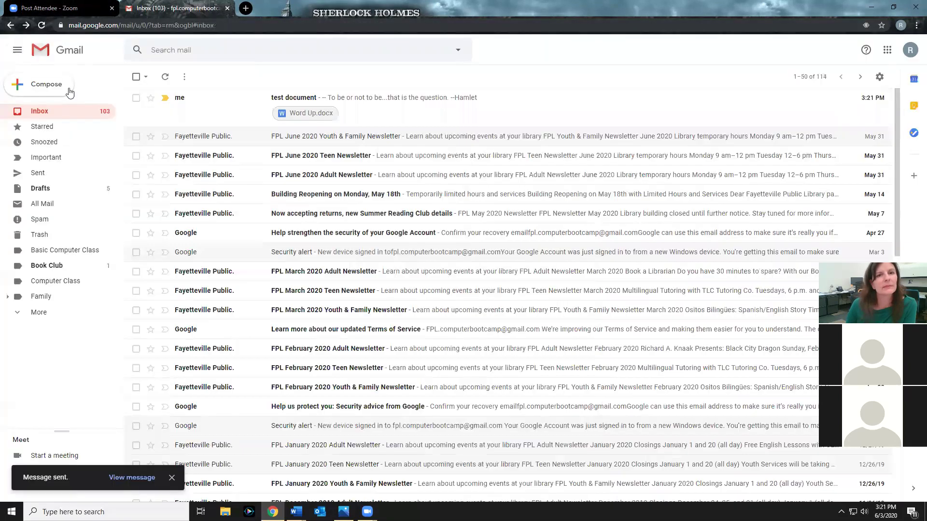
pyautogui.click(16, 48)
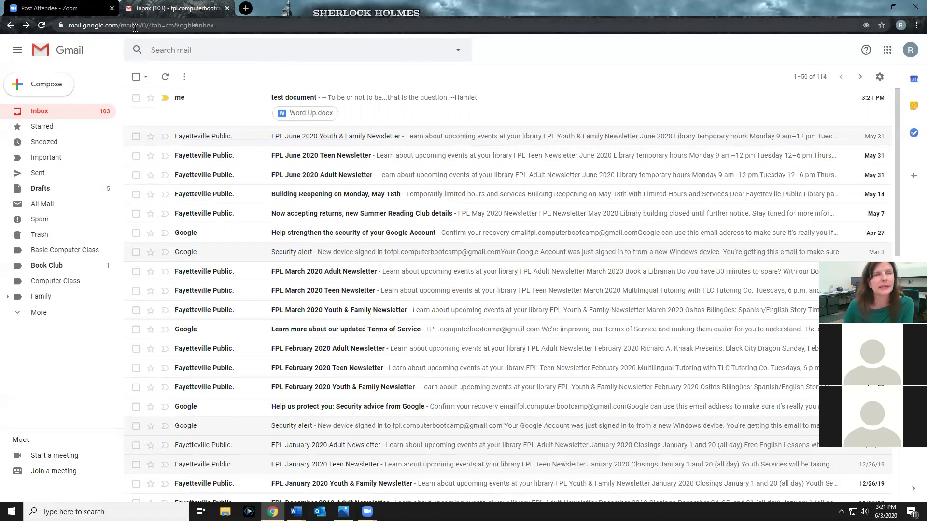
pyautogui.click(907, 53)
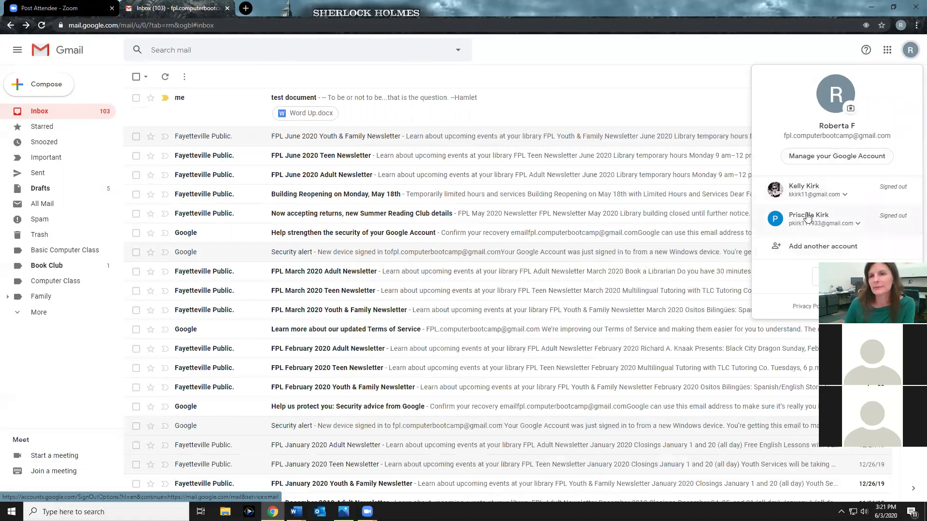
pyautogui.click(815, 282)
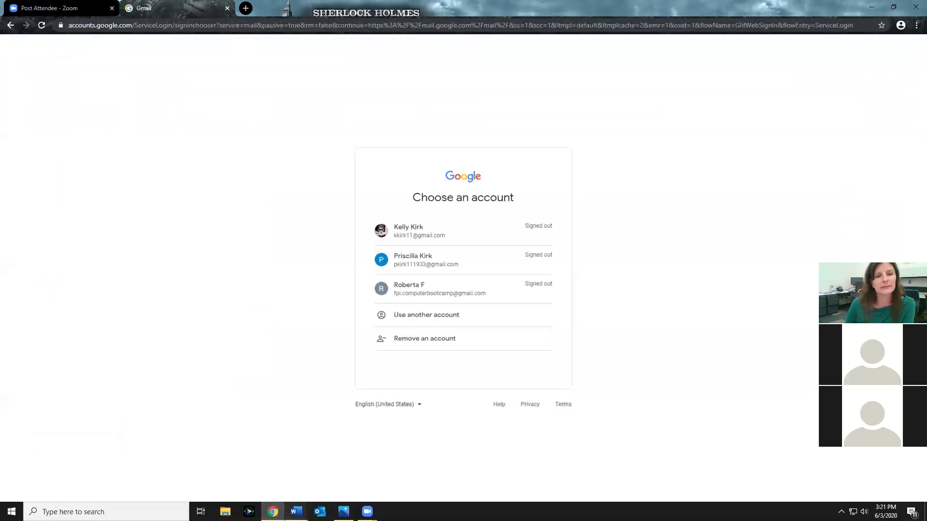
# - Switch to the Word document "Get Hired Microsoft Word" and review its tips on resume templates and keeping copies
pyautogui.moveTo(296, 511)
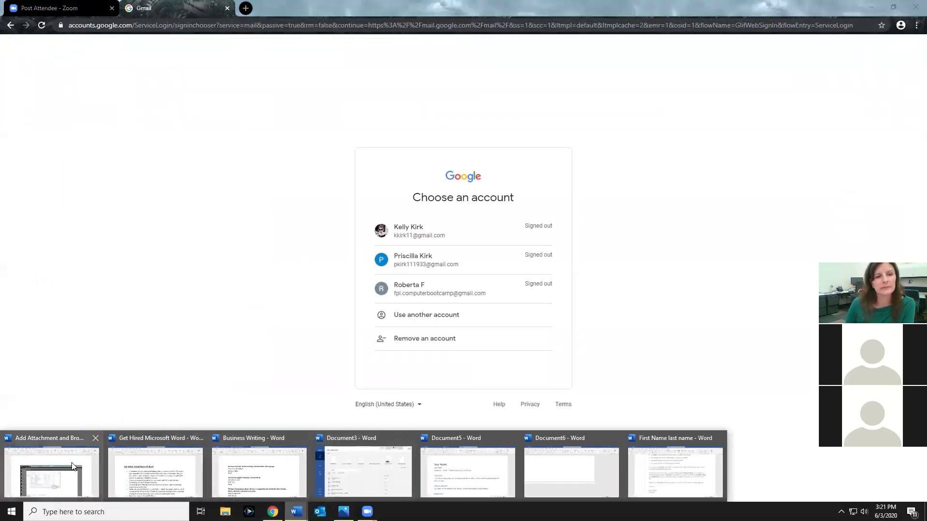
pyautogui.click(156, 483)
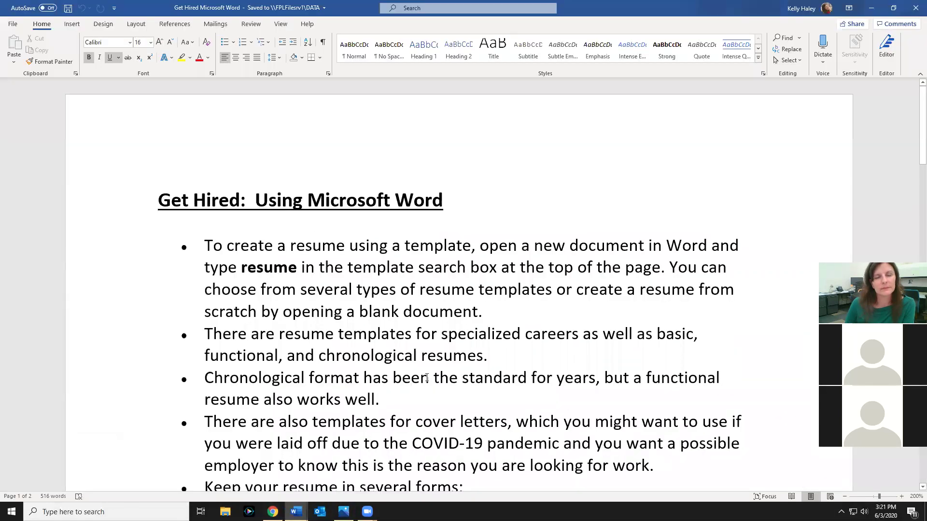
pyautogui.scroll(-2, 433, 358)
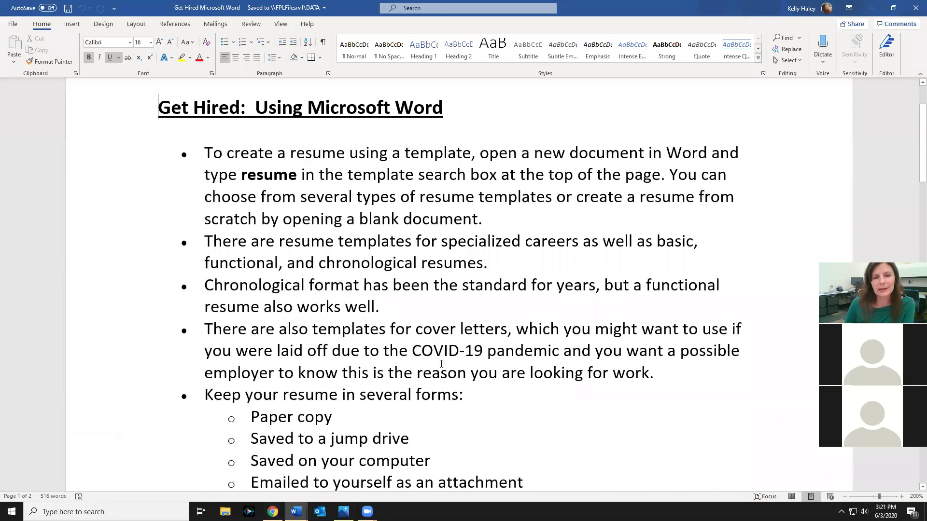
pyautogui.scroll(-1, 441, 364)
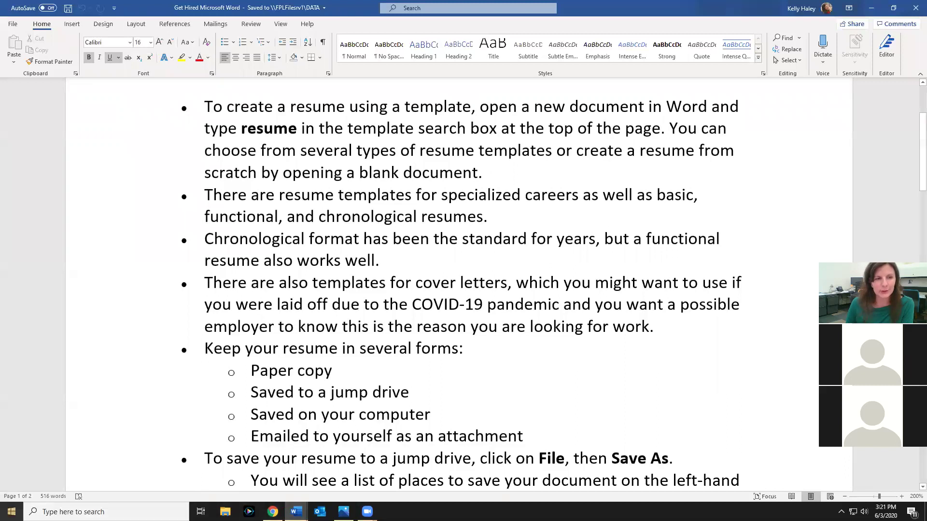
# - Launch a new Word window, and bring up the screenshot in the "Add Attachment and Browsing Window" document
pyautogui.click(11, 512)
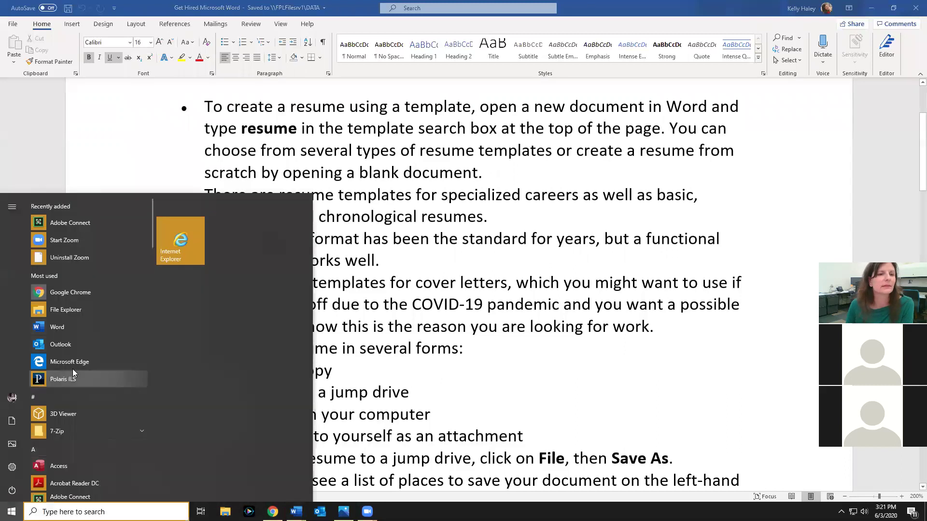
pyautogui.click(61, 324)
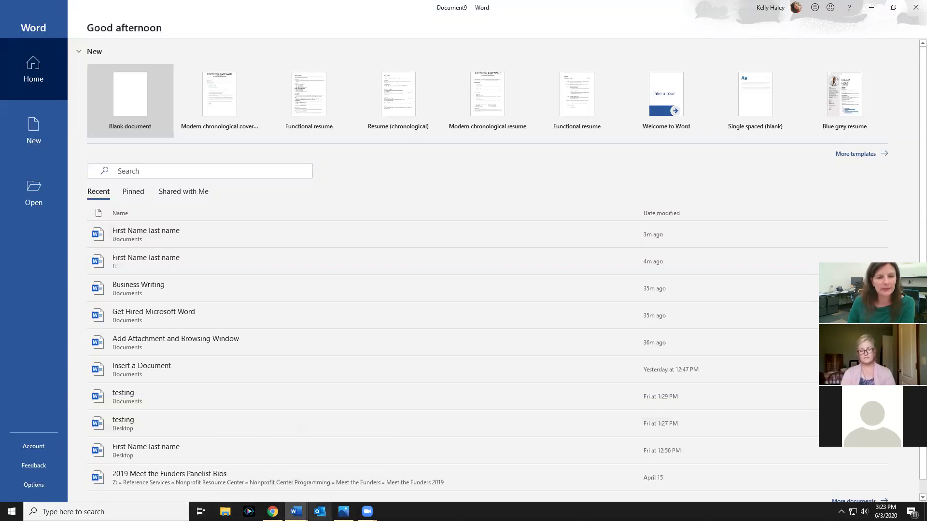
pyautogui.moveTo(296, 512)
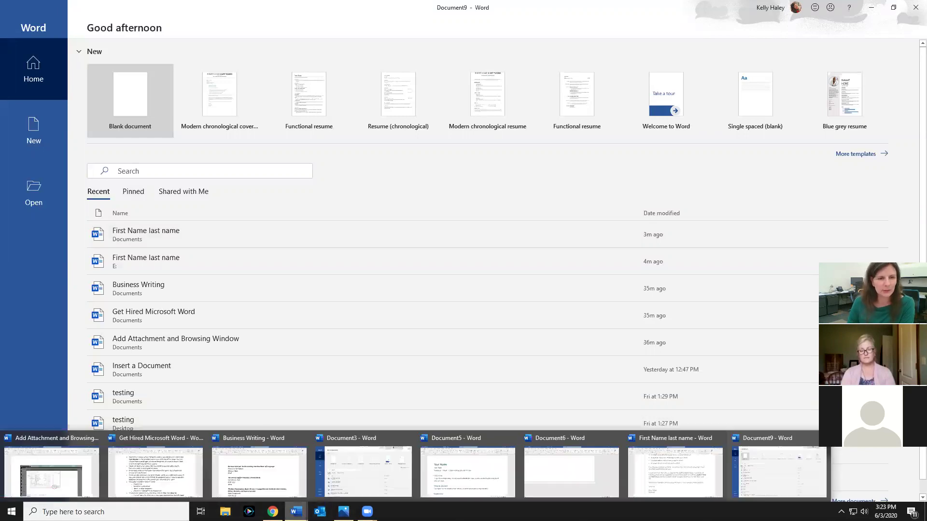
pyautogui.click(57, 471)
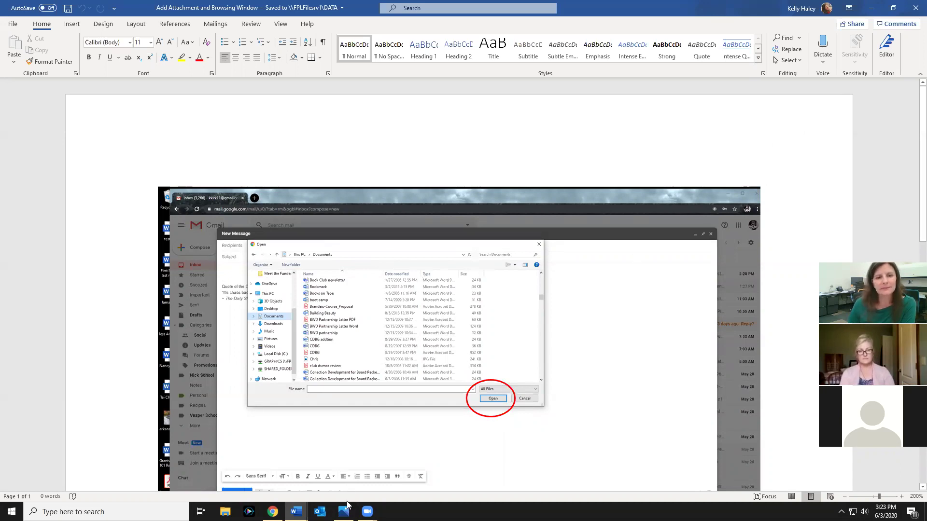
pyautogui.click(336, 287)
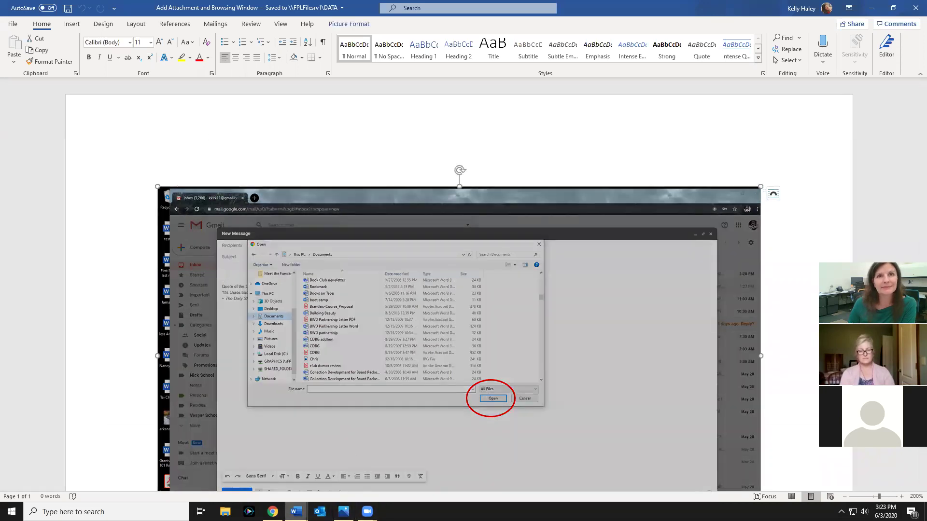
# - Switch to the Document3 Word window showing the start page with its templates
pyautogui.moveTo(297, 512)
pyautogui.click(352, 488)
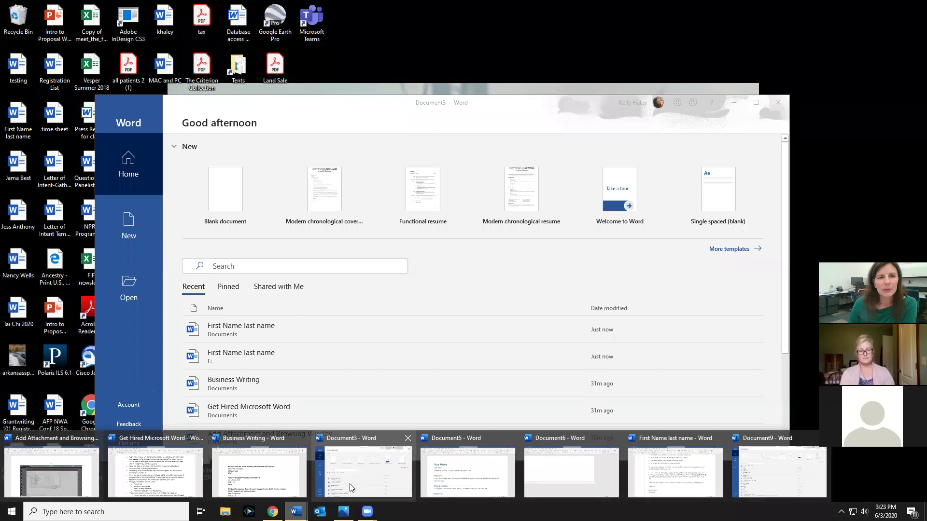
pyautogui.click(361, 473)
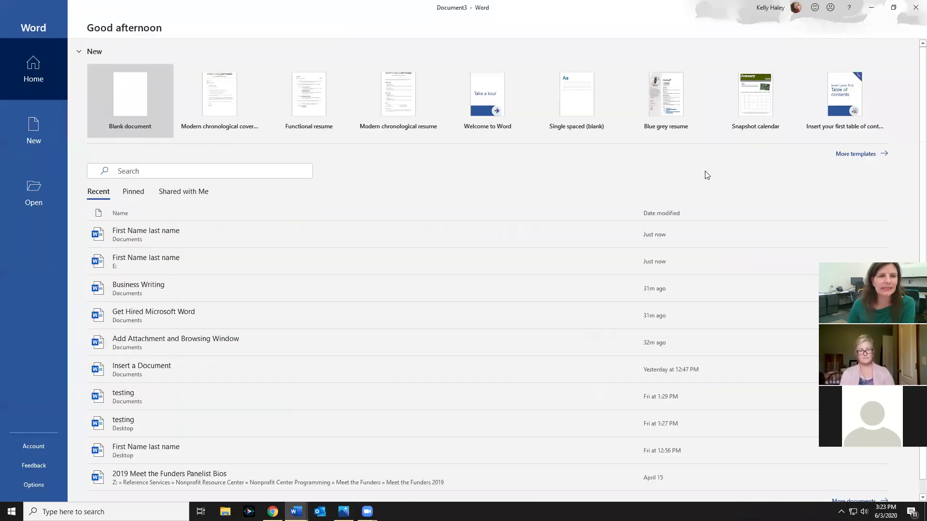
pyautogui.click(756, 105)
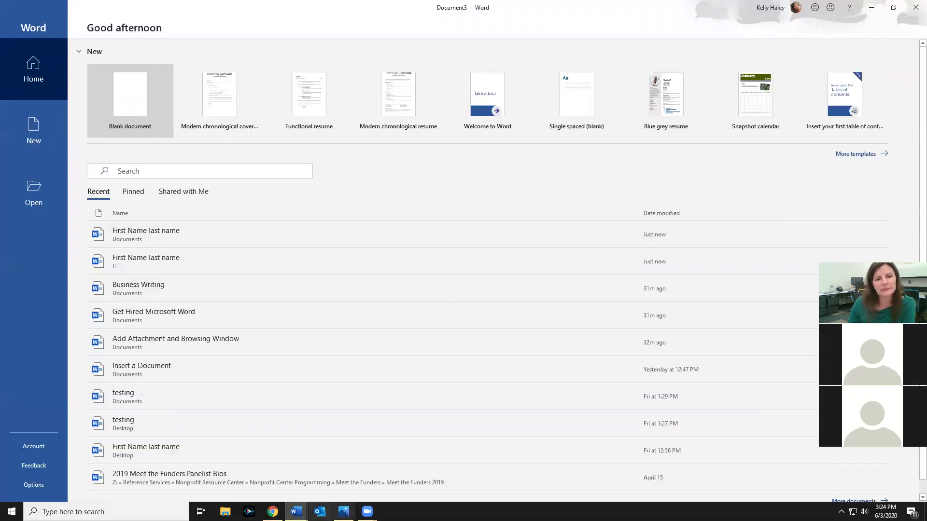
# - Switch to Photos to examine the resume submission form in "Submit Resume.png", and close the picture
pyautogui.moveTo(344, 511)
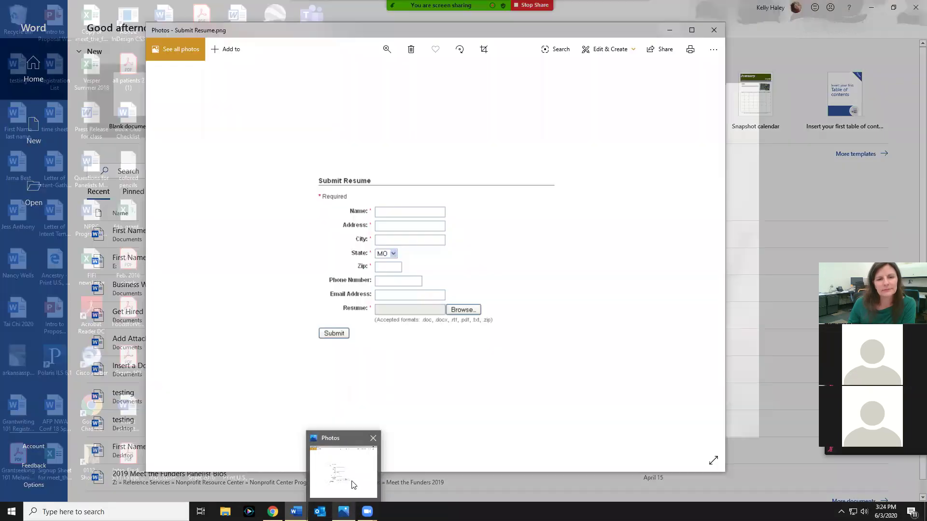
pyautogui.click(351, 488)
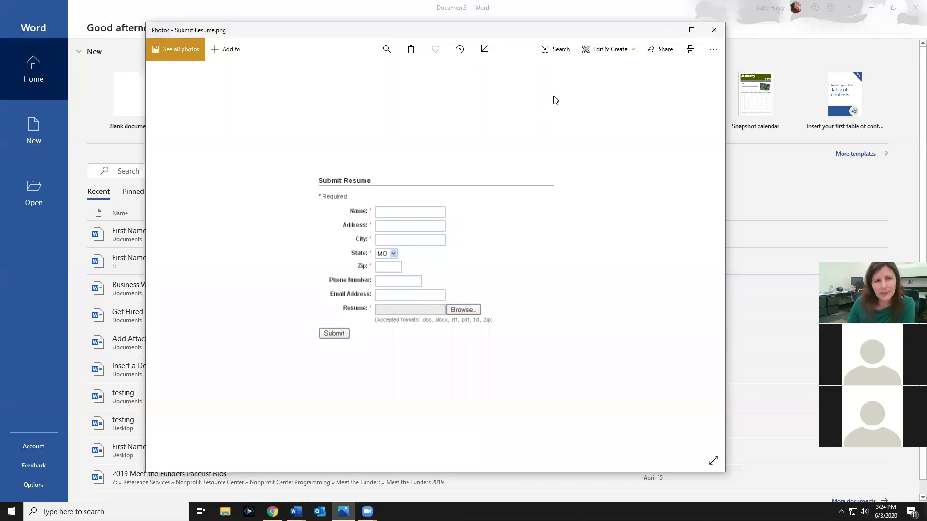
pyautogui.click(714, 30)
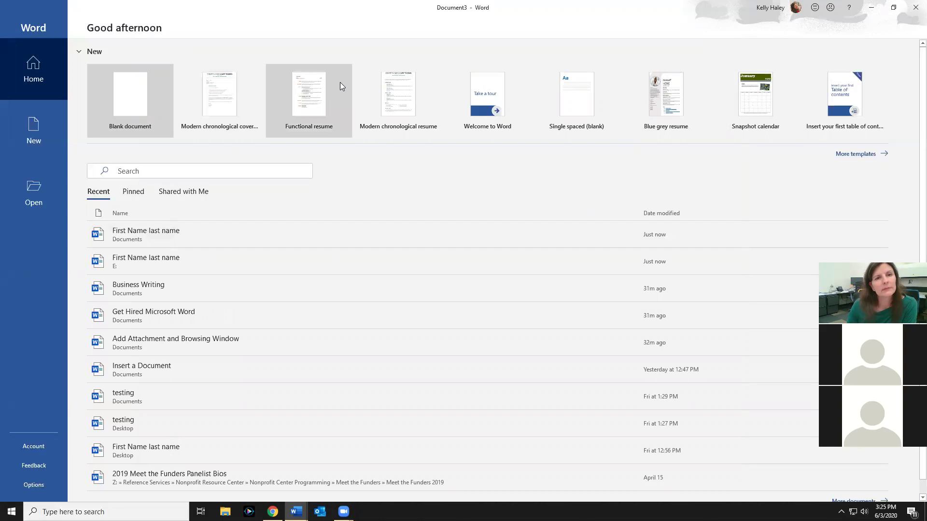
# - Create a new document from the Functional resume template and look over its Objective and Education sections
pyautogui.click(317, 96)
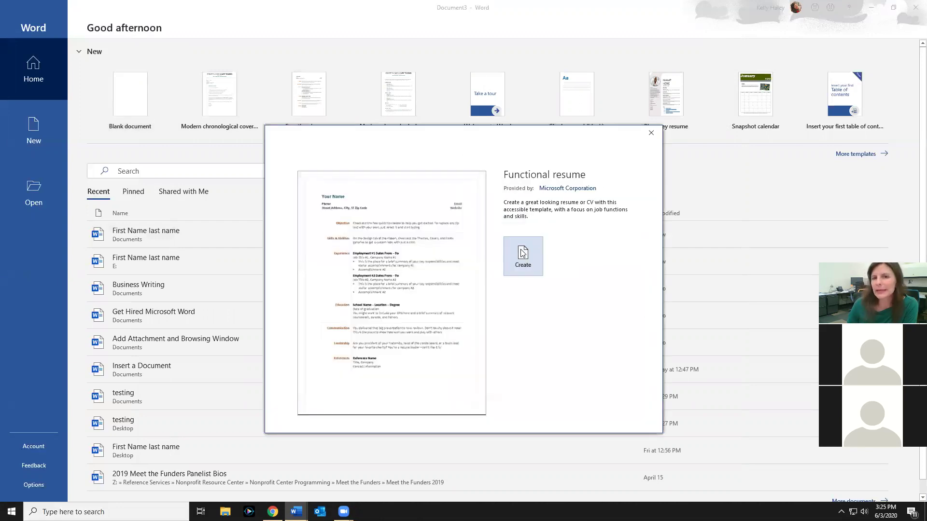
pyautogui.click(523, 253)
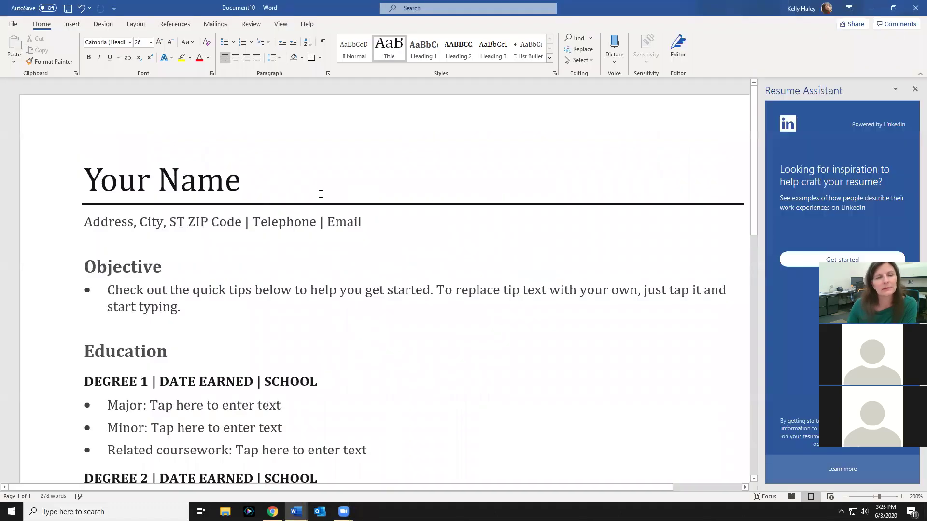
pyautogui.scroll(-3, 320, 194)
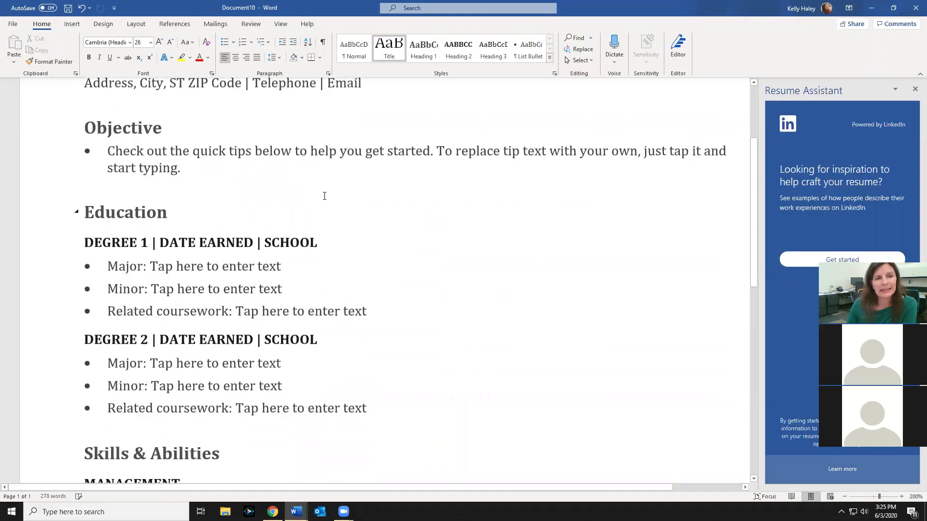
pyautogui.scroll(-1, 324, 196)
pyautogui.scroll(4, 331, 202)
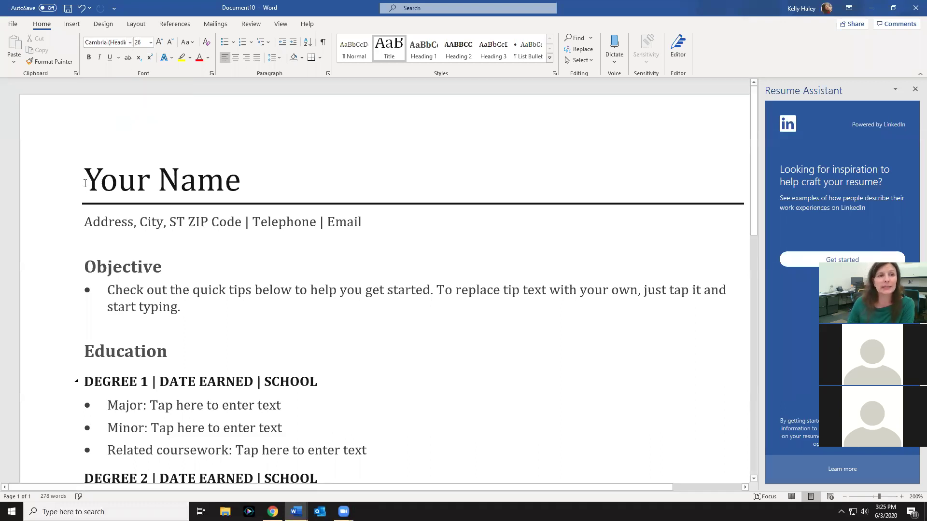
# - Set the font size of the "Your Name" title to 18, and select the Objective heading
pyautogui.moveTo(85, 180); pyautogui.dragTo(284, 178)
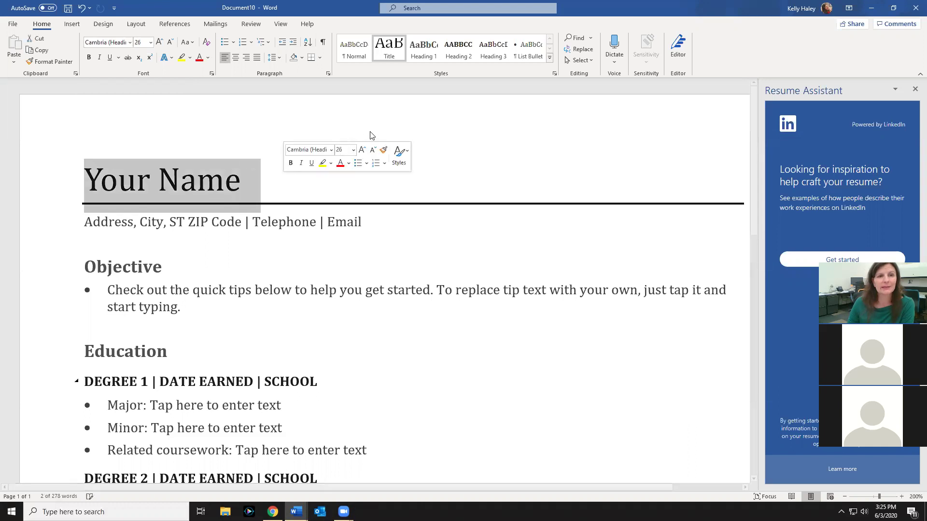
pyautogui.click(354, 150)
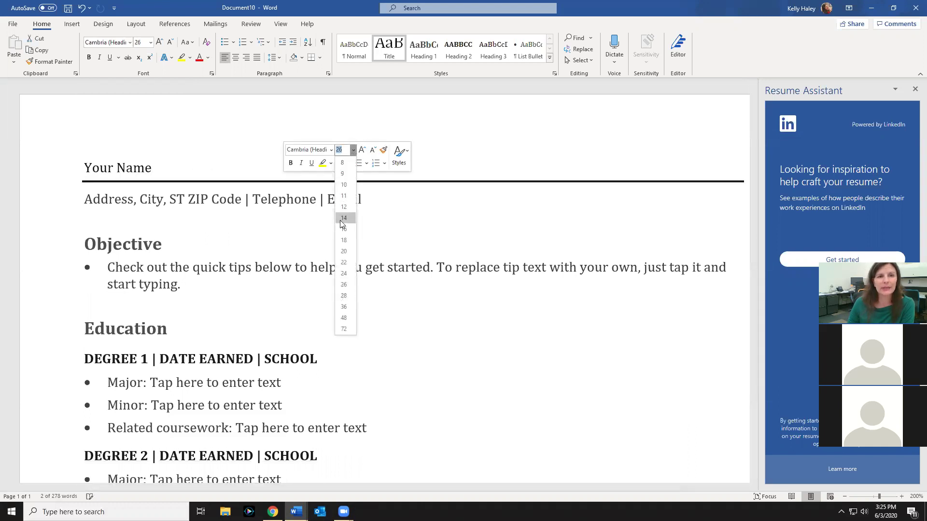
pyautogui.click(344, 240)
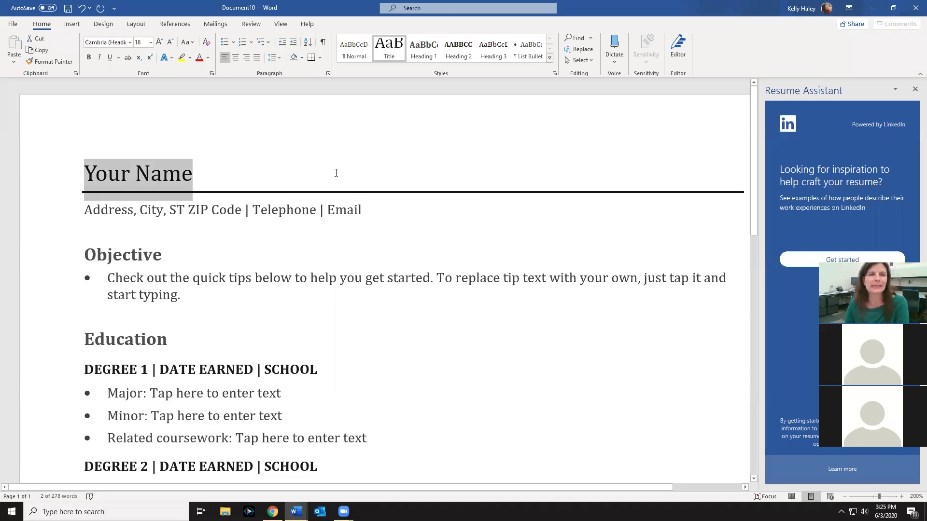
pyautogui.doubleClick(267, 249)
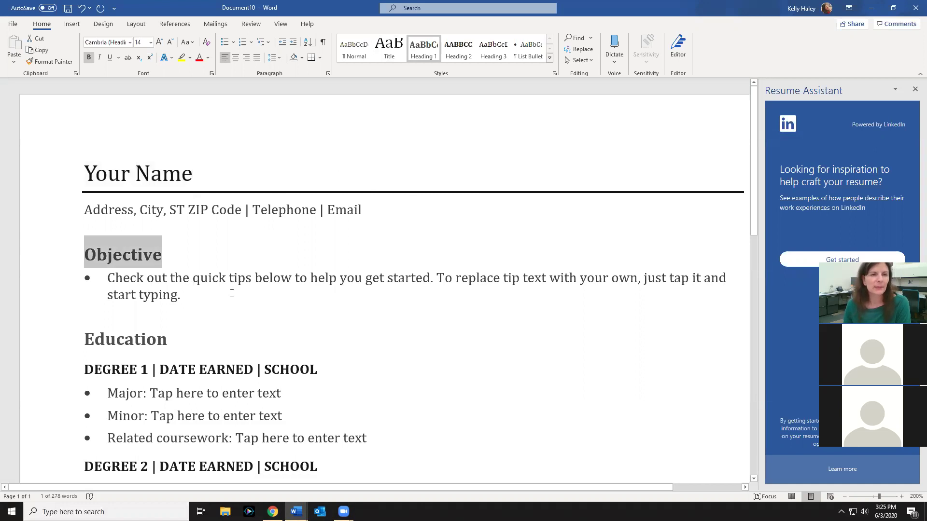
# - Replace the sample text under SALES in Skills & Abilities with "Formating" and add an empty bullet below it
pyautogui.scroll(-5, 231, 293)
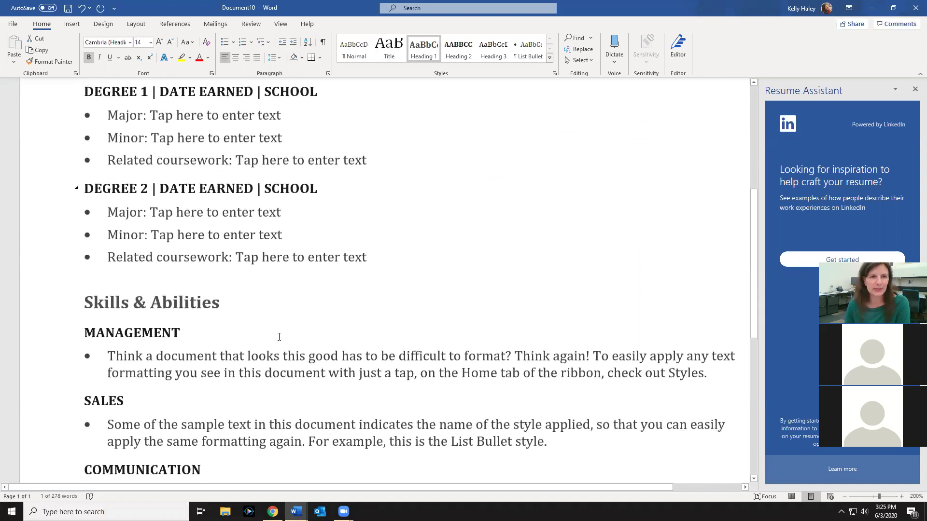
pyautogui.scroll(-3, 186, 386)
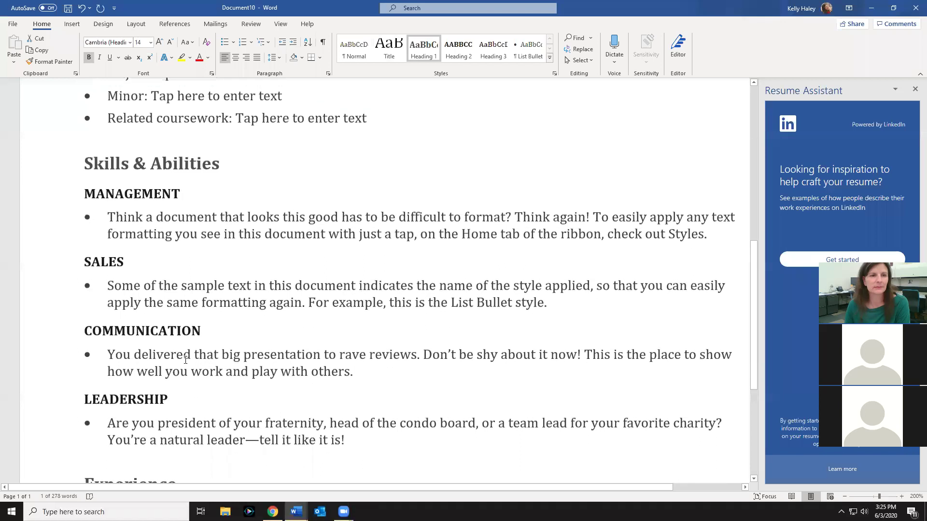
pyautogui.tripleClick(244, 301)
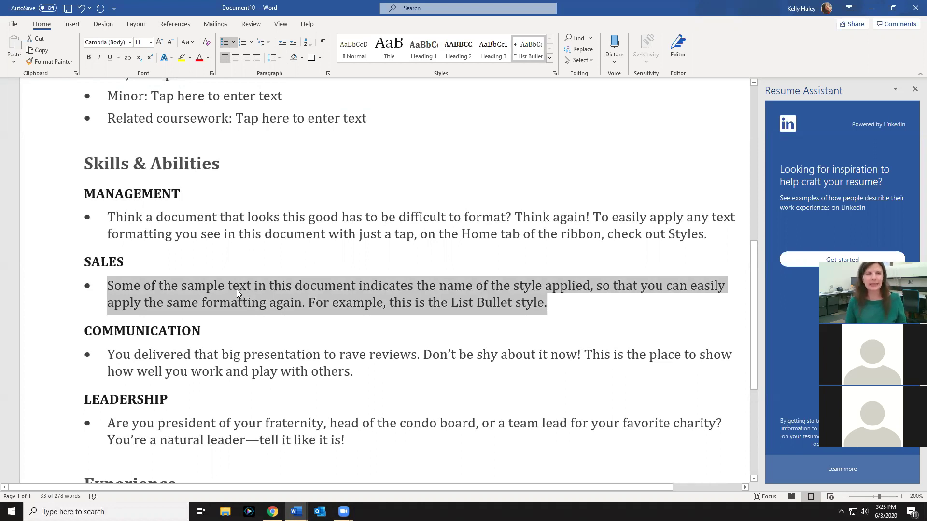
pyautogui.write('formating')
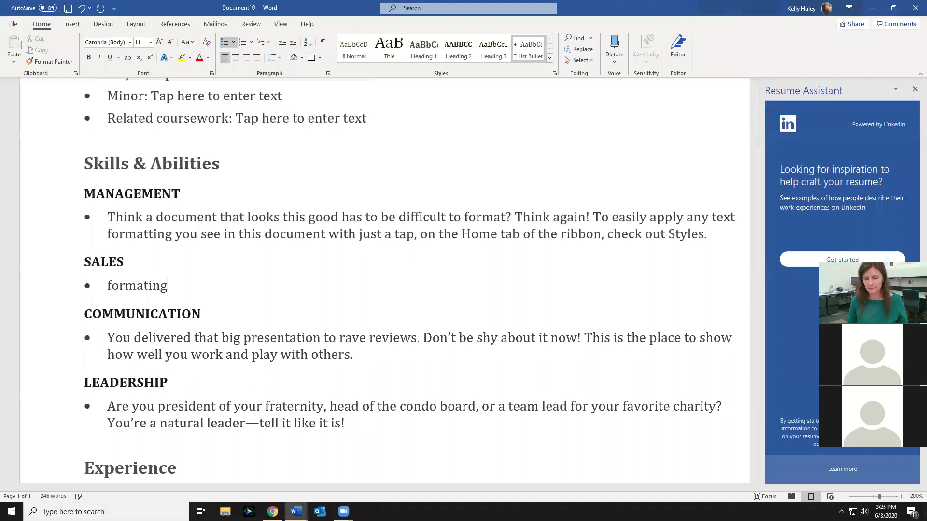
pyautogui.press('Return')
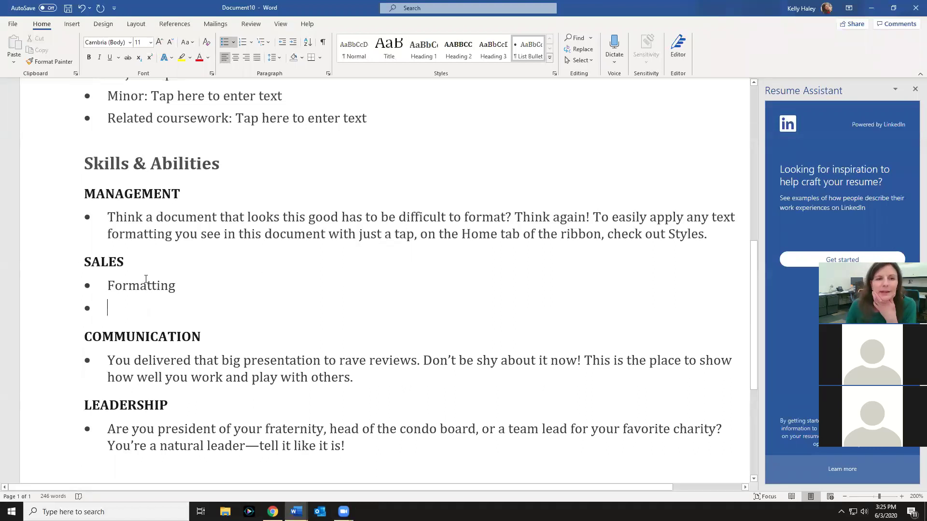
pyautogui.press('BackSpace')
# - Switch to the Get Hired Microsoft Word document and read through its instructions on saving, emailing and uploading a resume
pyautogui.tripleClick(236, 381)
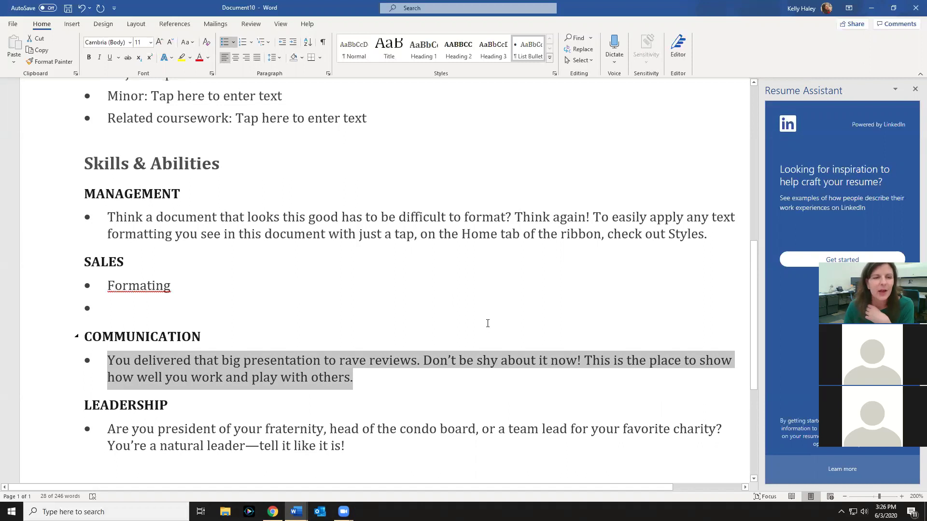
pyautogui.scroll(-1, 488, 324)
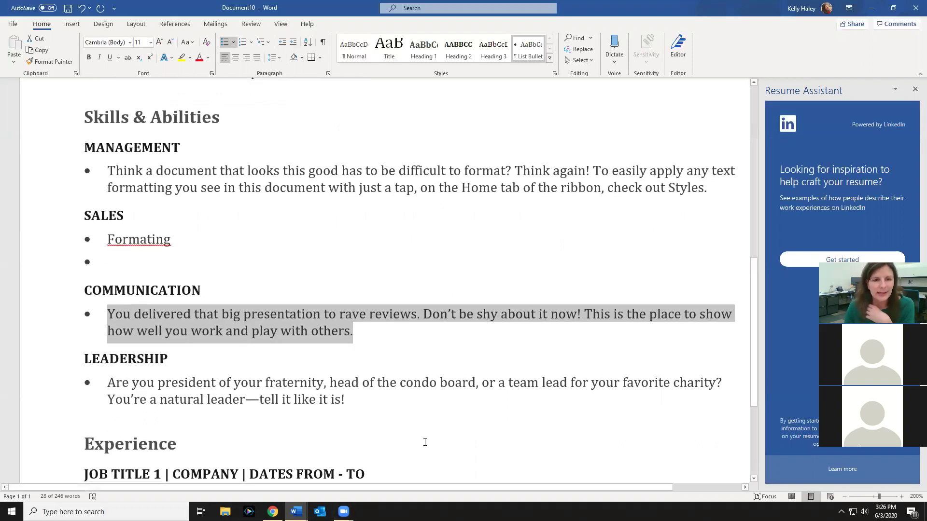
pyautogui.moveTo(296, 512)
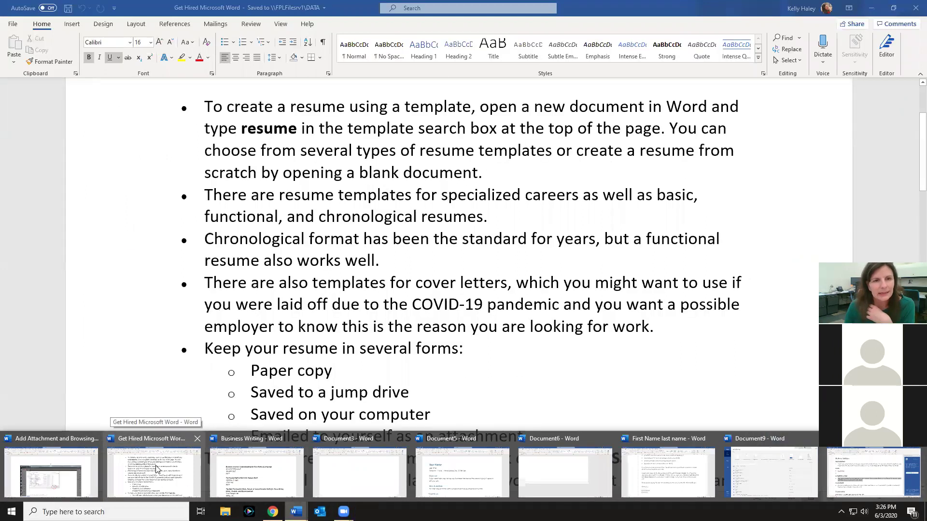
pyautogui.scroll(-6, 392, 351)
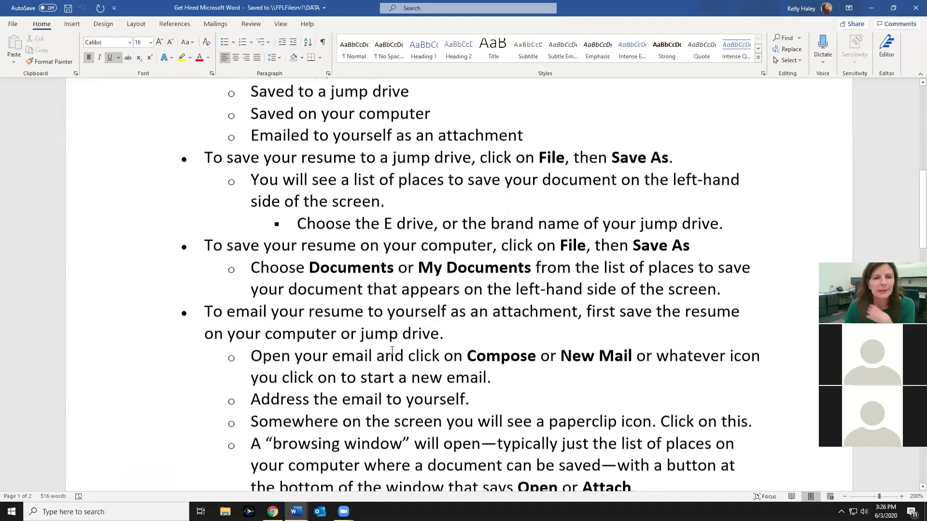
pyautogui.scroll(7, 392, 350)
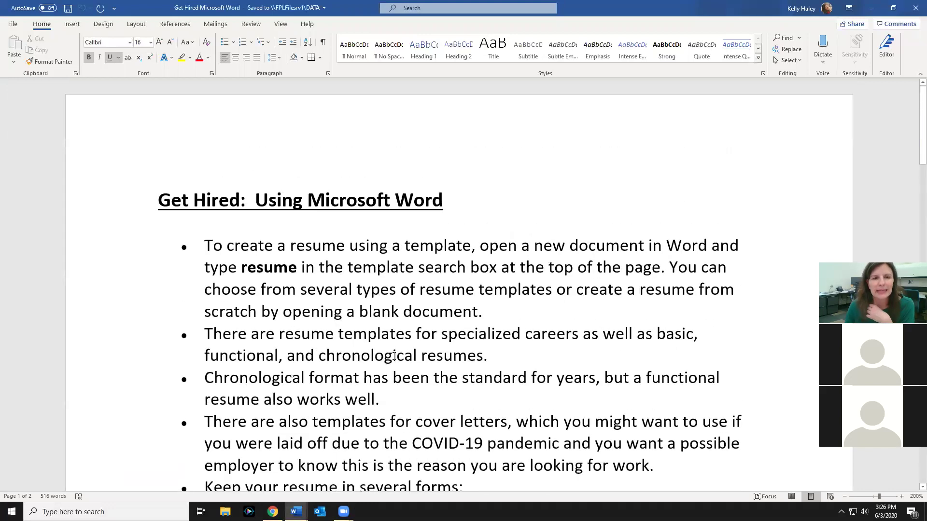
pyautogui.scroll(-6, 394, 356)
pyautogui.scroll(-7, 396, 354)
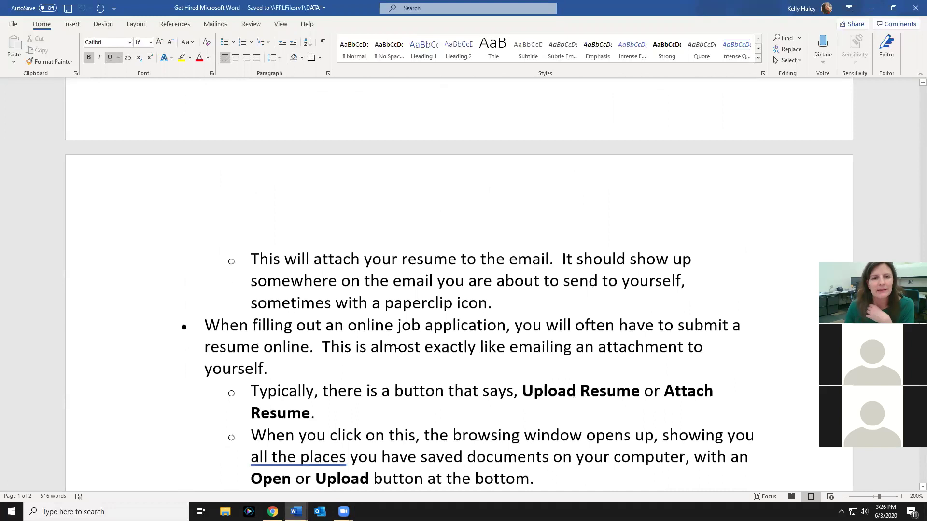
pyautogui.scroll(-2, 397, 352)
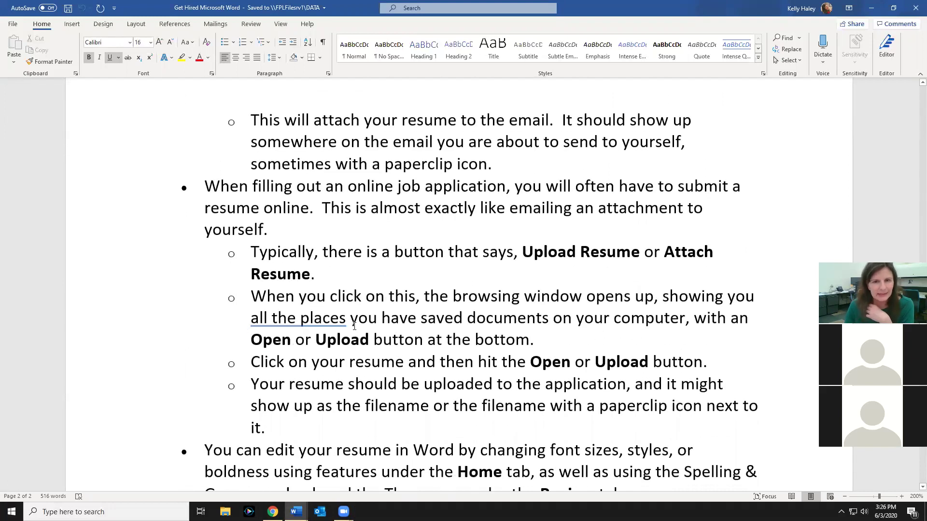
# - Ignore the grammar suggestion for "all the places" once in the Get Hired document
pyautogui.rightClick(322, 325)
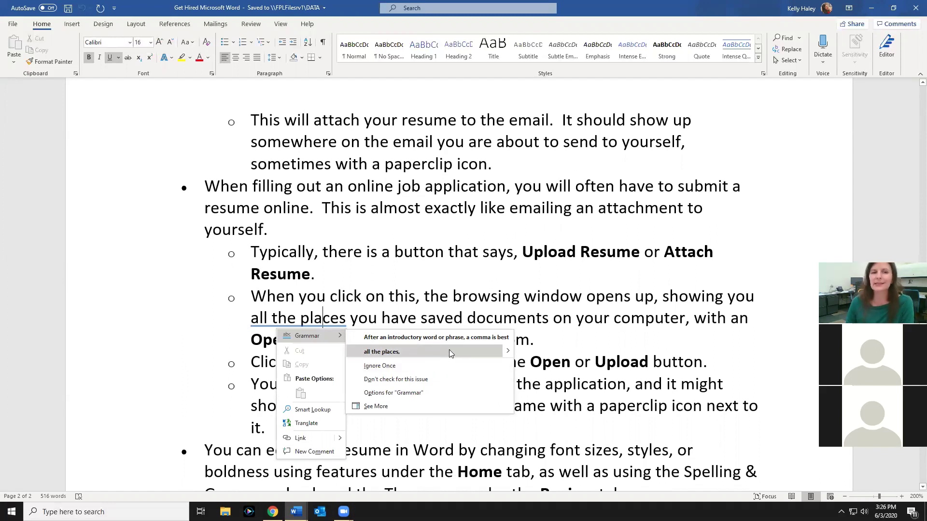
pyautogui.click(380, 366)
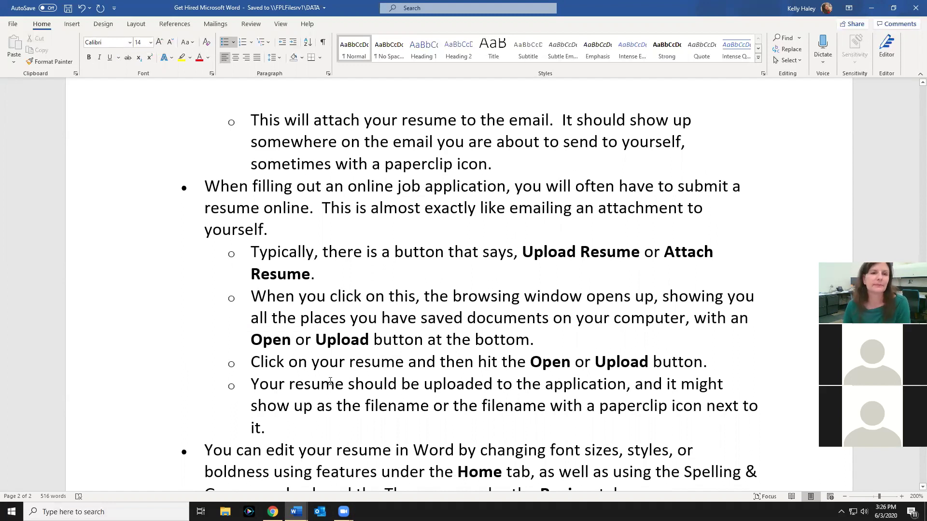
pyautogui.scroll(1, 378, 289)
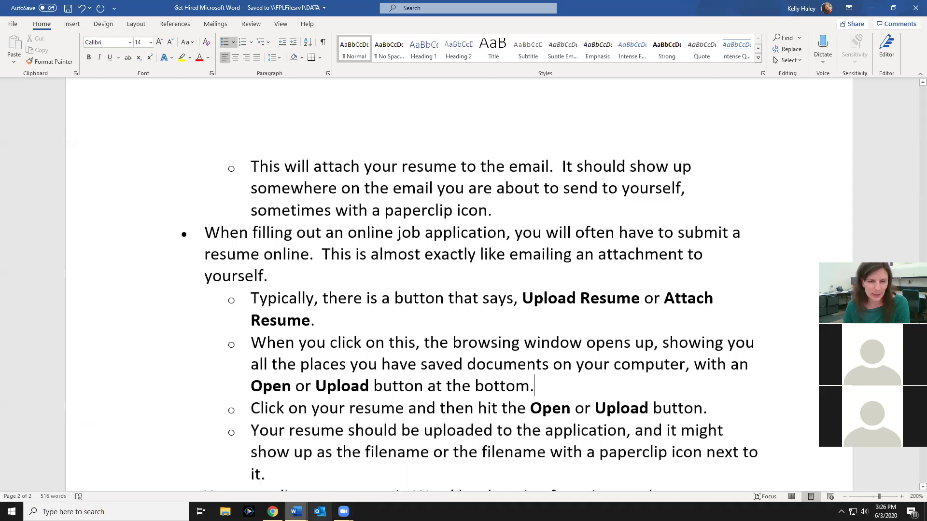
# - Switch to the Document5 resume template and look over its sections down to Communication and Leadership
pyautogui.moveTo(297, 511)
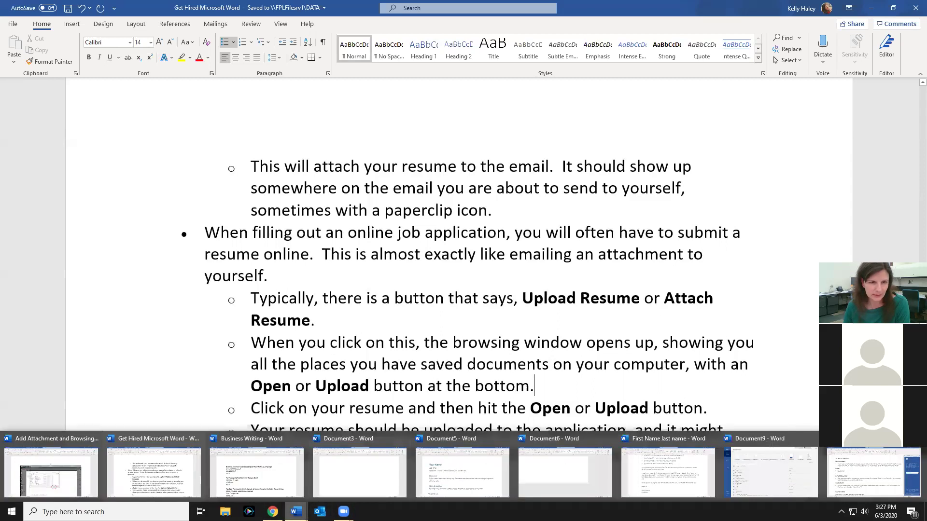
pyautogui.moveTo(325, 480)
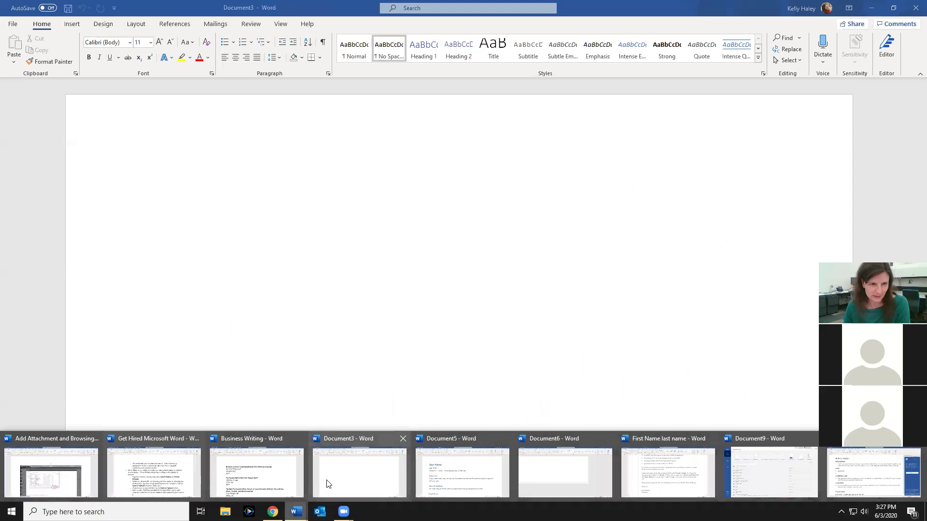
pyautogui.click(451, 484)
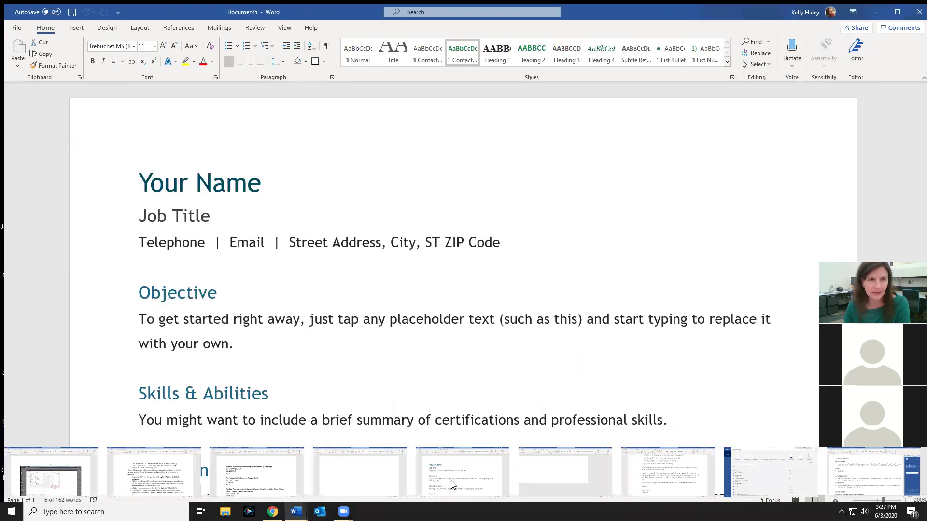
pyautogui.click(451, 372)
pyautogui.scroll(-10, 452, 376)
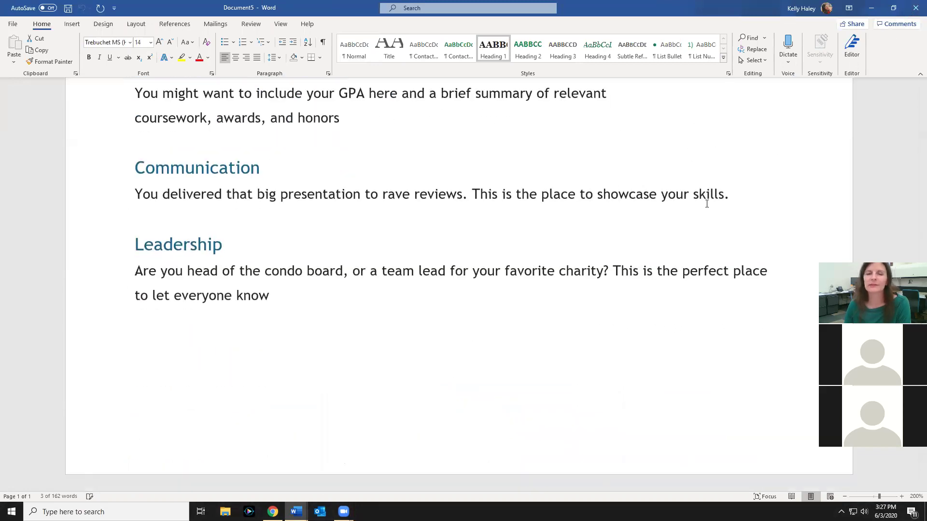
# - Return to the Document10 resume, place the cursor in the empty SALES bullet, and bring up the review tools
pyautogui.moveTo(296, 511)
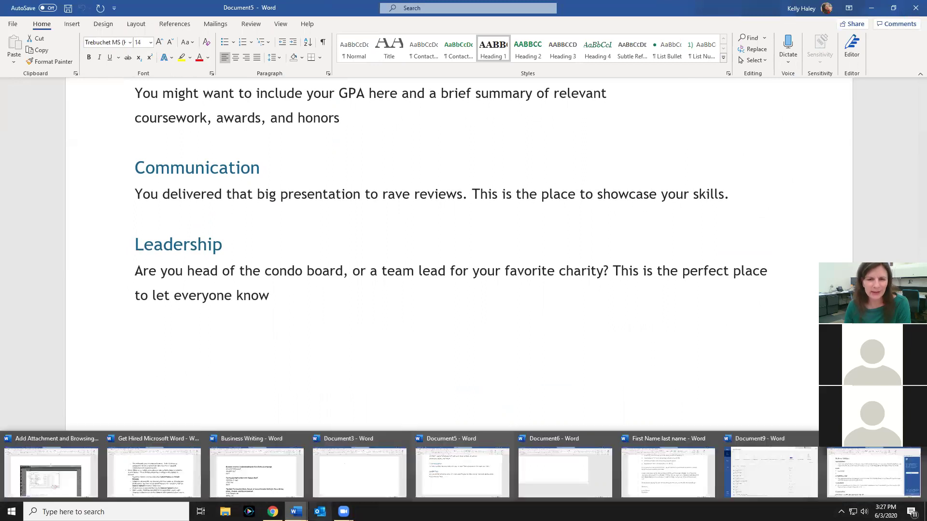
pyautogui.moveTo(532, 489)
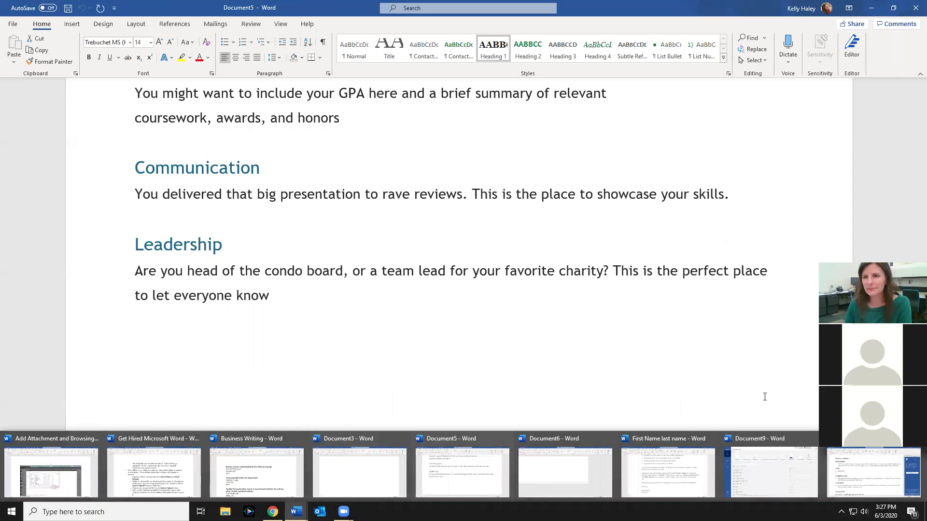
pyautogui.click(863, 472)
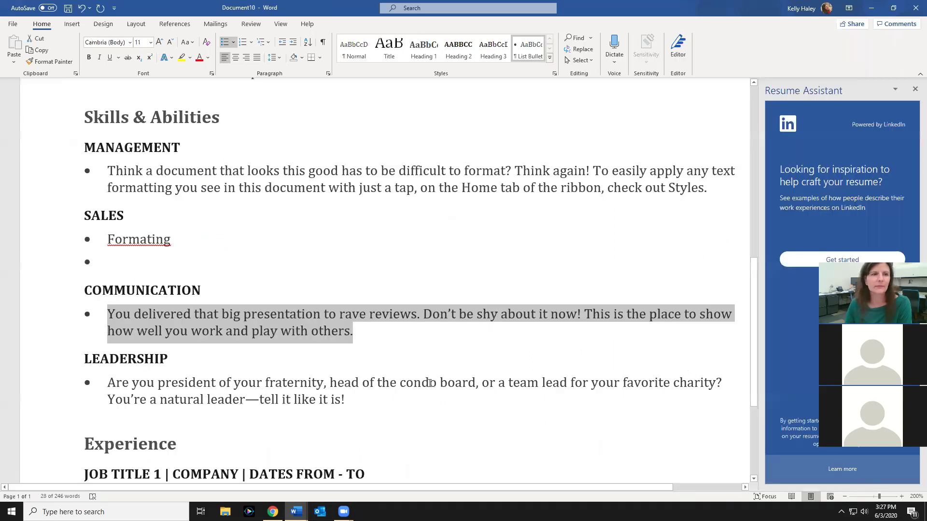
pyautogui.click(192, 275)
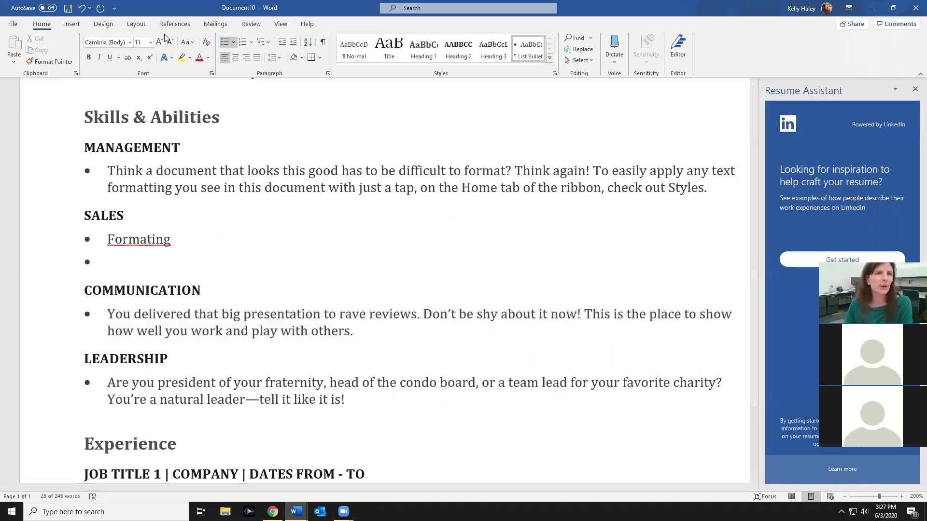
pyautogui.click(251, 24)
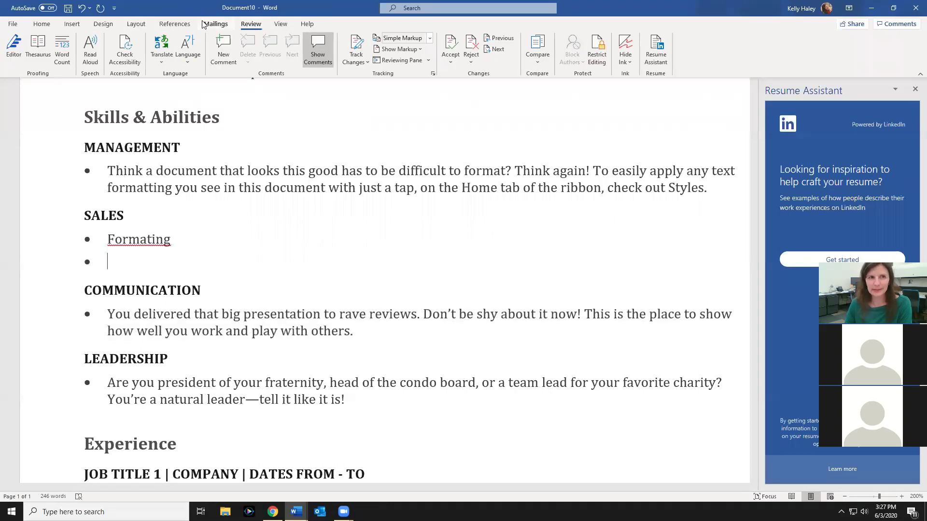
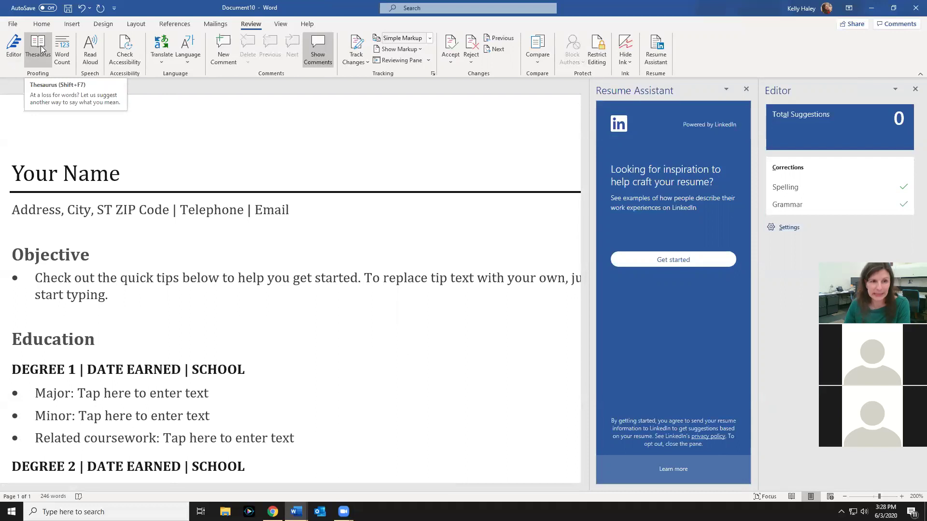
# - Replace the sample text under MANAGEMENT in Skills & Abilities with "good"
pyautogui.scroll(-5, 290, 346)
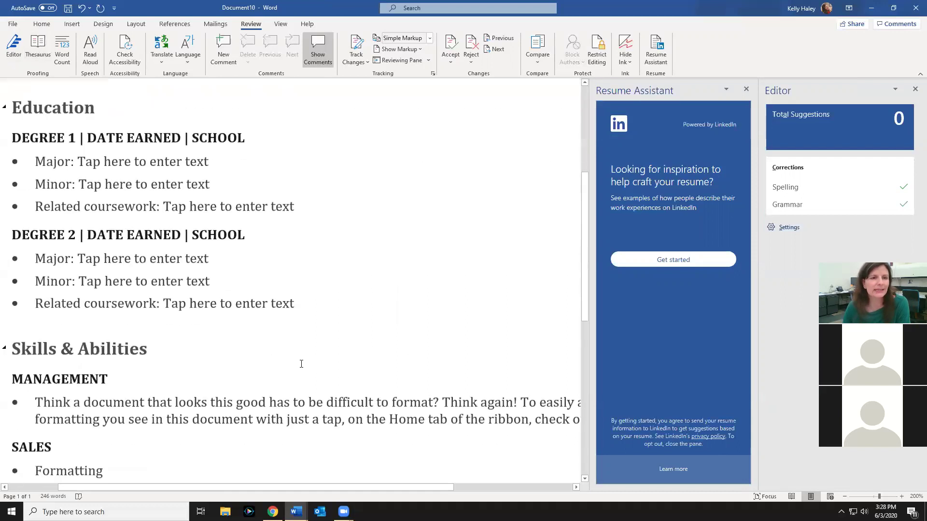
pyautogui.click(245, 403)
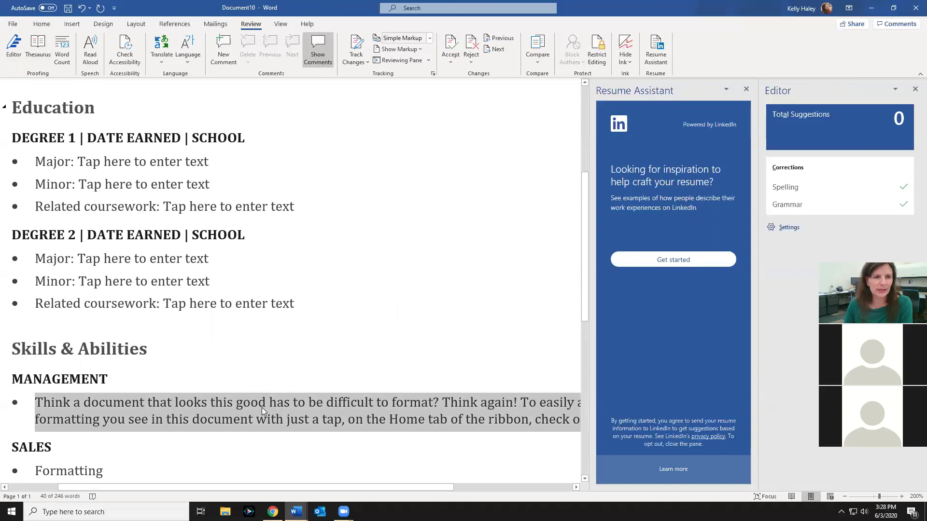
pyautogui.press('BackSpace')
pyautogui.write('good')
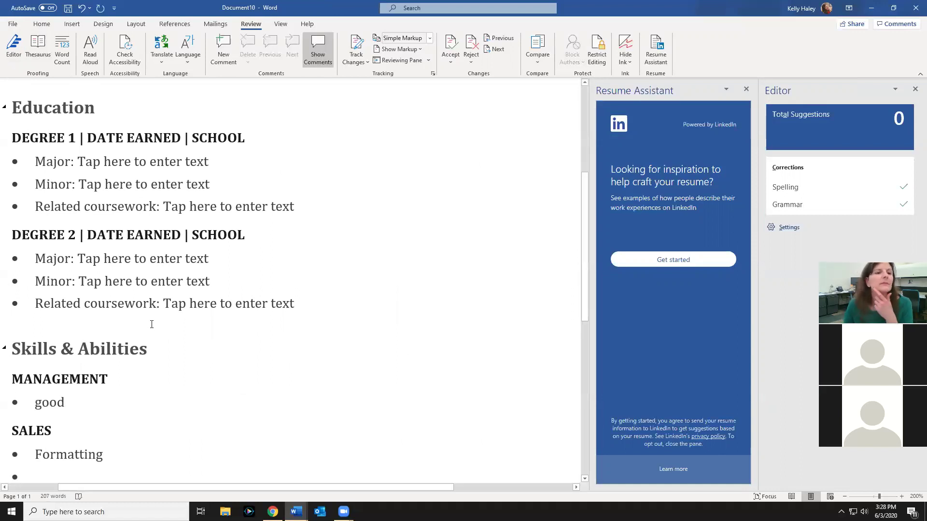
# - Look up the word "good" under MANAGEMENT in the Thesaurus and read through its synonyms
pyautogui.moveTo(38, 404); pyautogui.dragTo(73, 406)
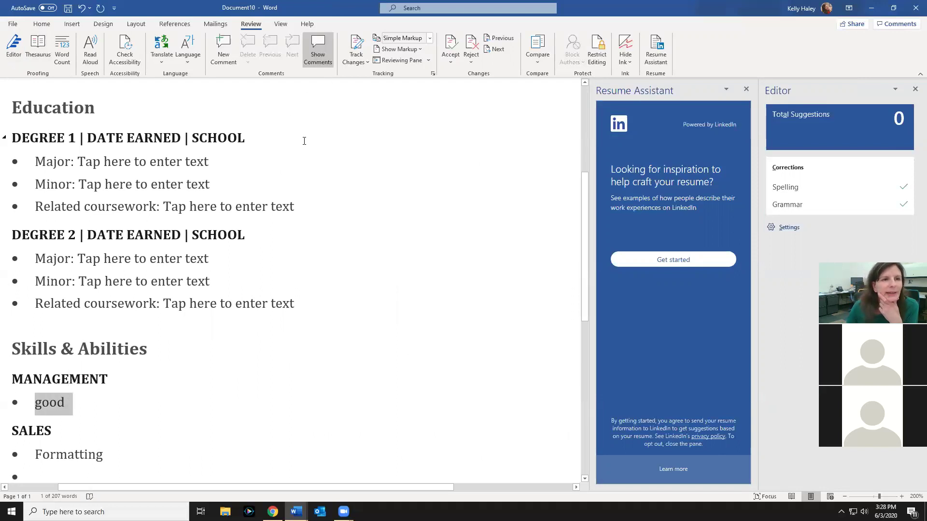
pyautogui.click(39, 44)
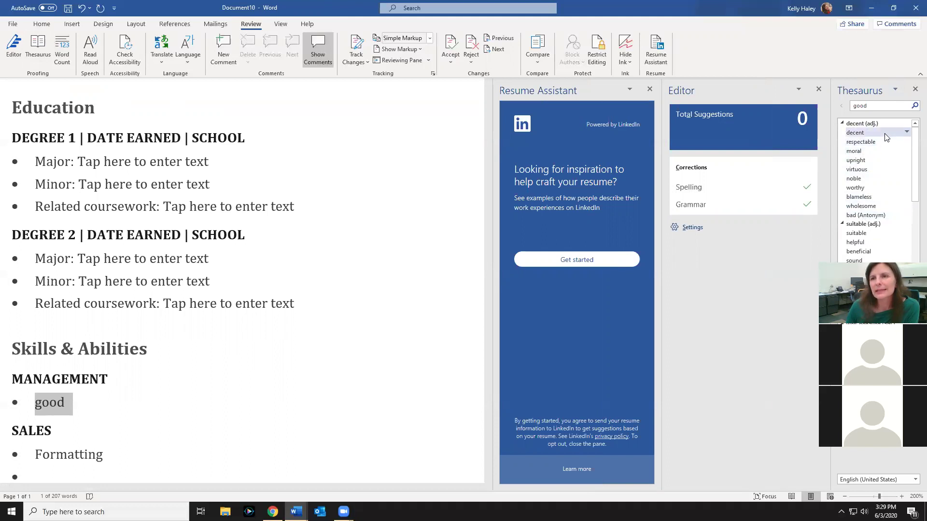
pyautogui.scroll(-2, 886, 208)
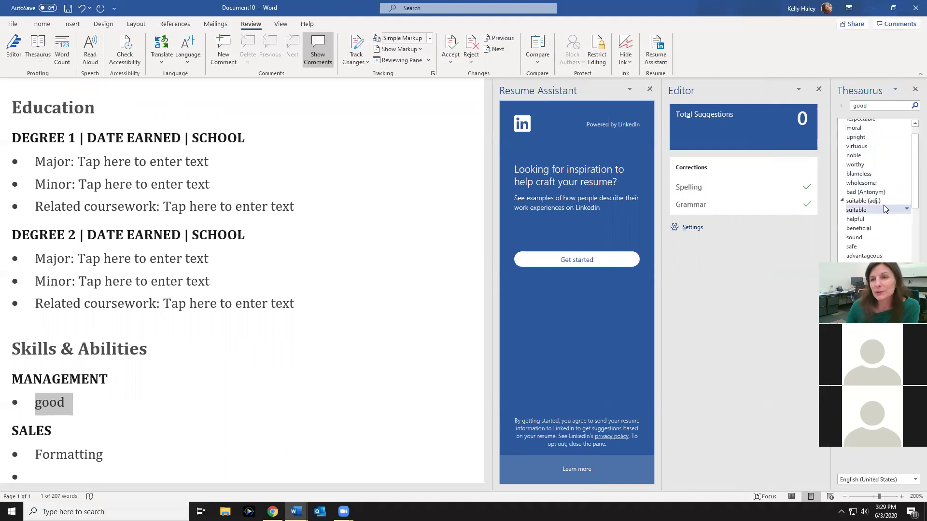
pyautogui.scroll(-2, 886, 208)
pyautogui.scroll(-2, 886, 208)
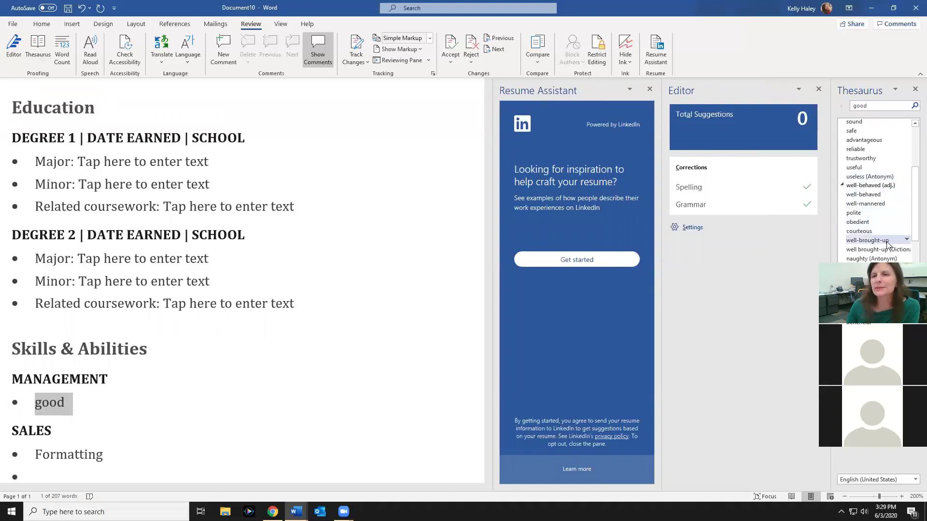
pyautogui.scroll(-3, 886, 241)
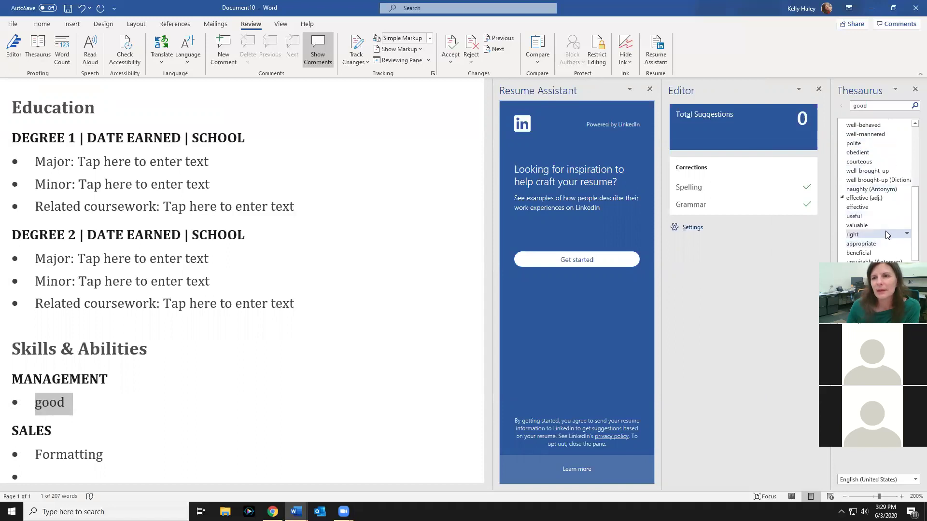
pyautogui.scroll(-1, 886, 234)
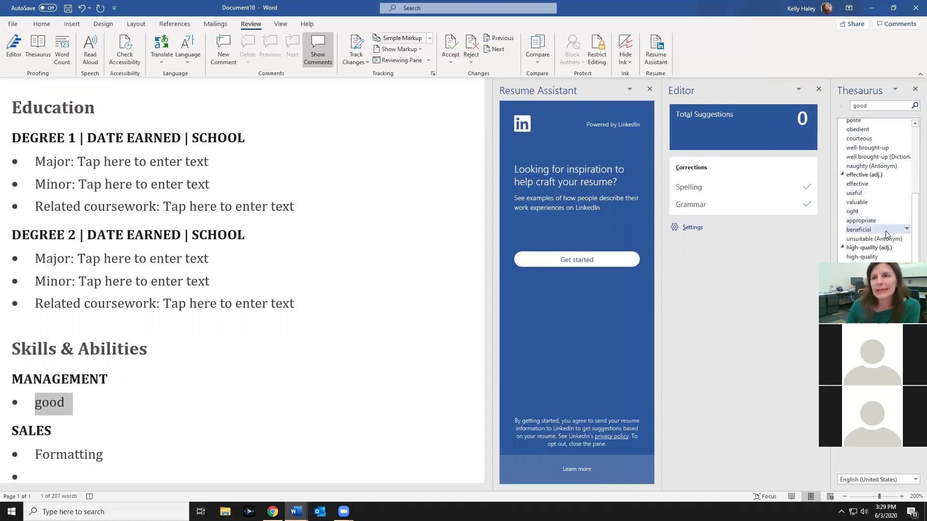
# - Look up the synonym "valuable" in the Thesaurus and examine its list of related words
pyautogui.click(896, 202)
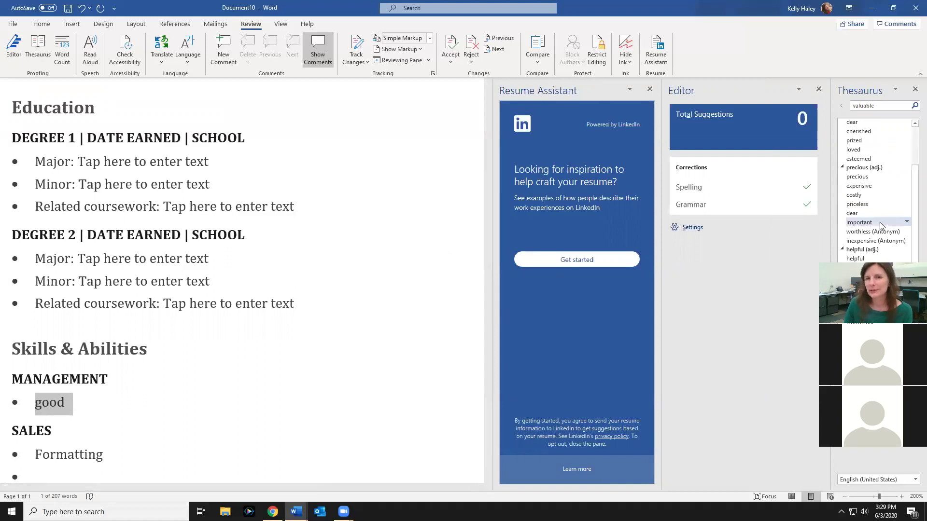
pyautogui.scroll(2, 870, 188)
pyautogui.scroll(-2, 869, 188)
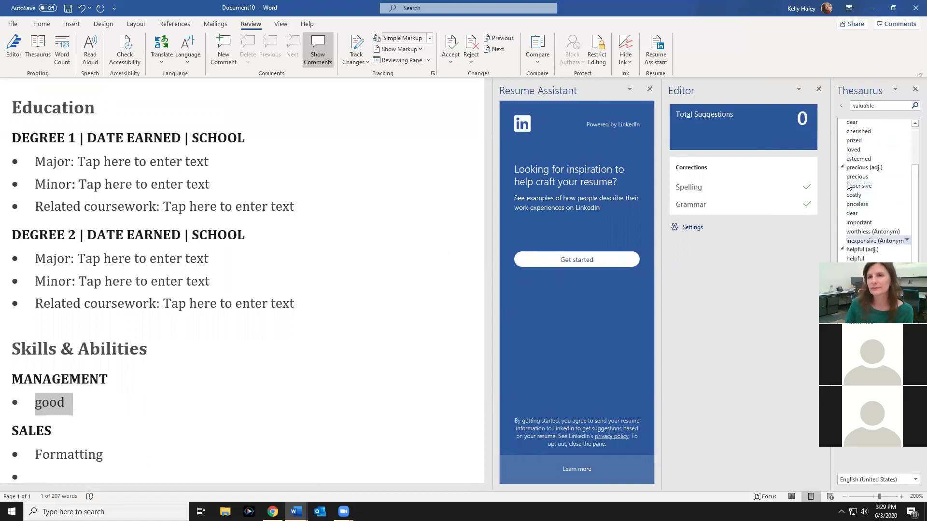
pyautogui.scroll(2, 848, 182)
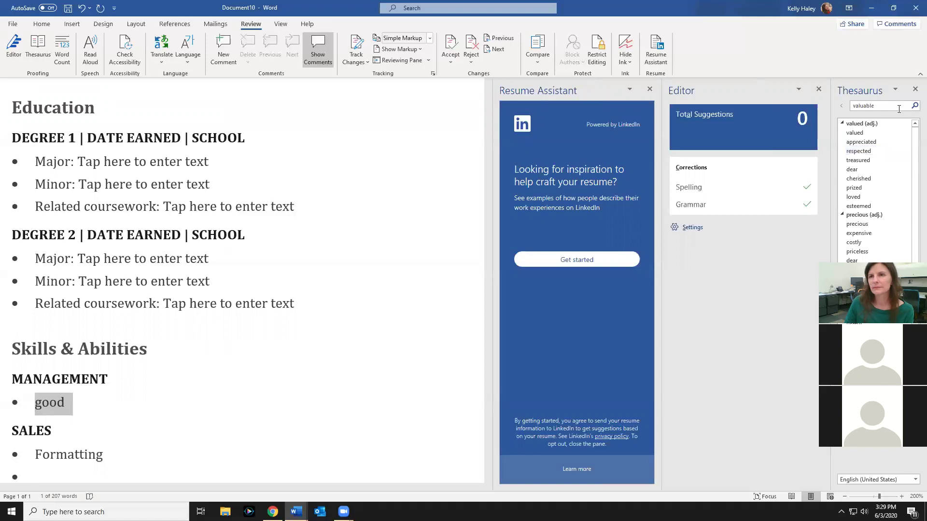
pyautogui.click(880, 105)
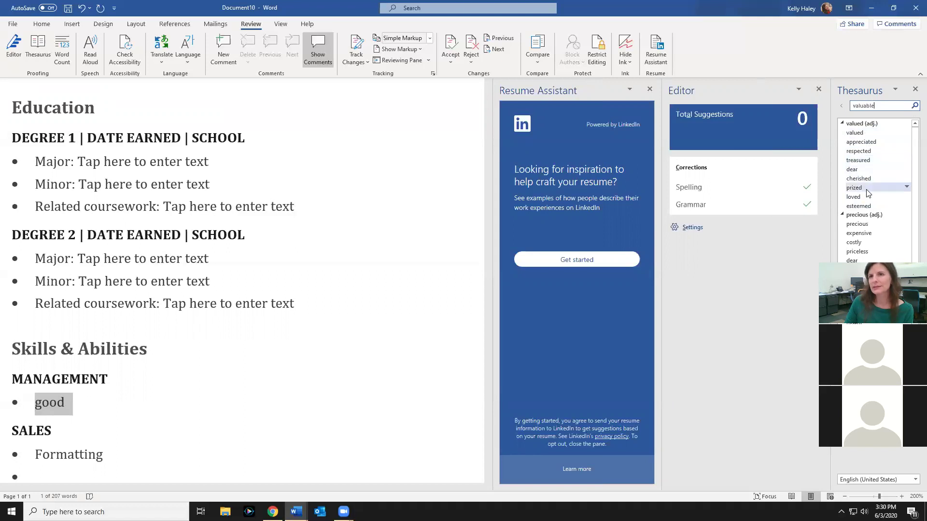
pyautogui.scroll(-1, 869, 177)
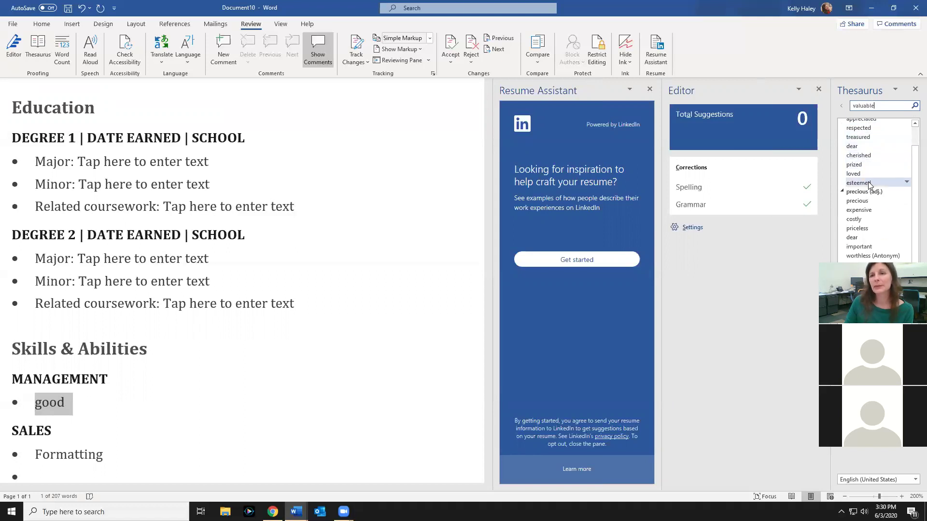
pyautogui.scroll(1, 868, 183)
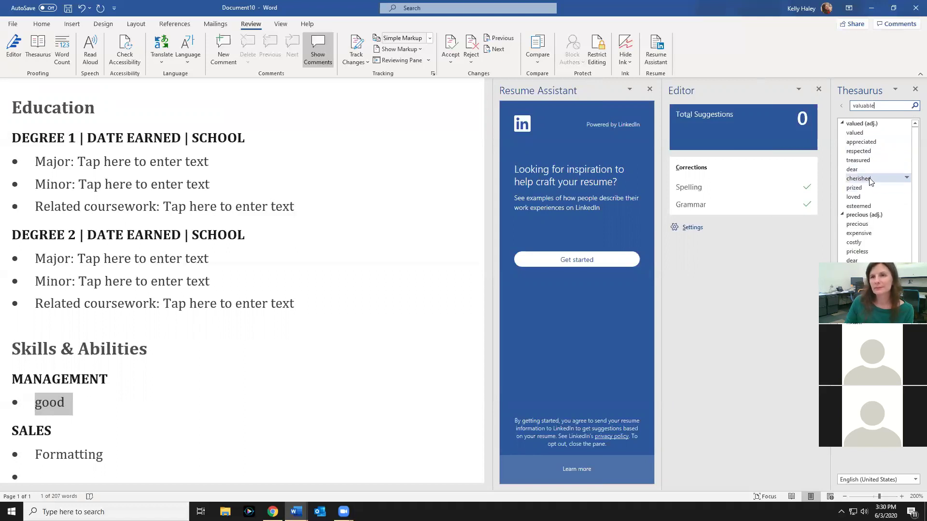
# - Look up the synonym "respected" in the Thesaurus and insert "valued" in place of "good" under MANAGEMENT
pyautogui.click(858, 150)
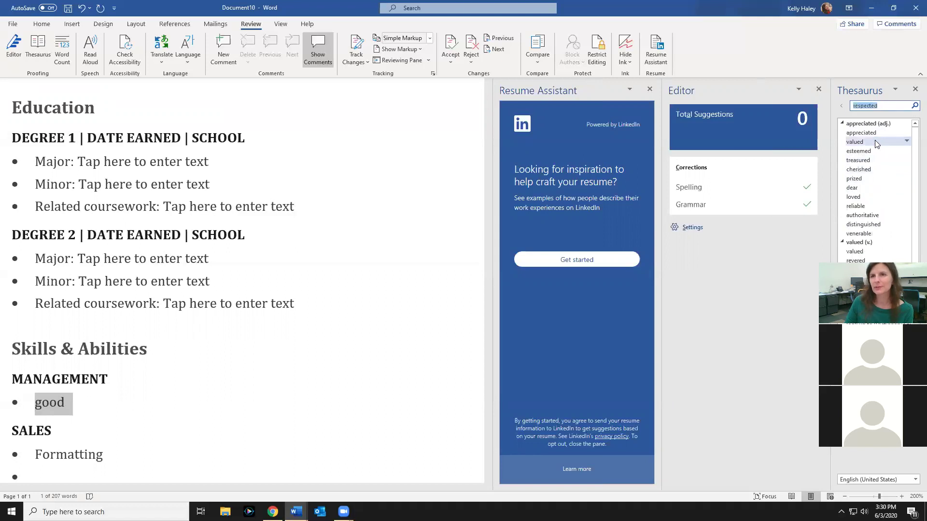
pyautogui.click(908, 142)
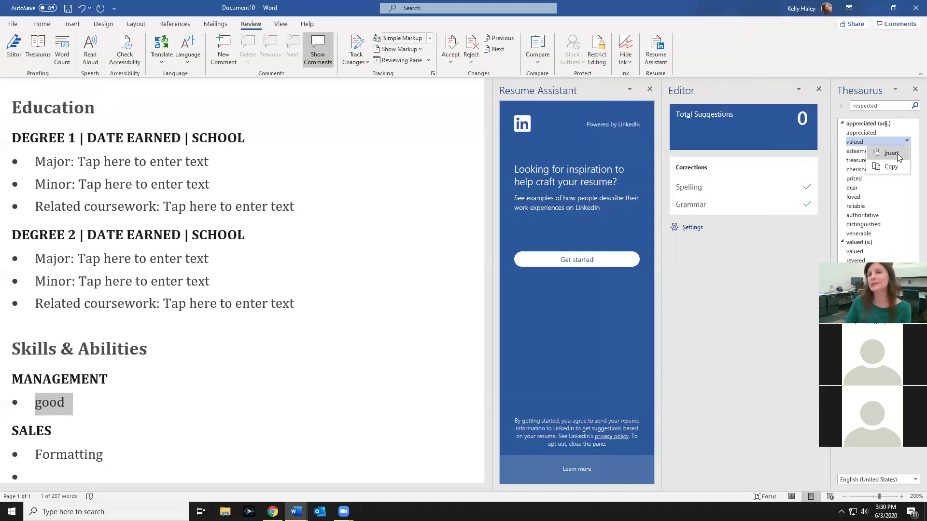
pyautogui.click(897, 153)
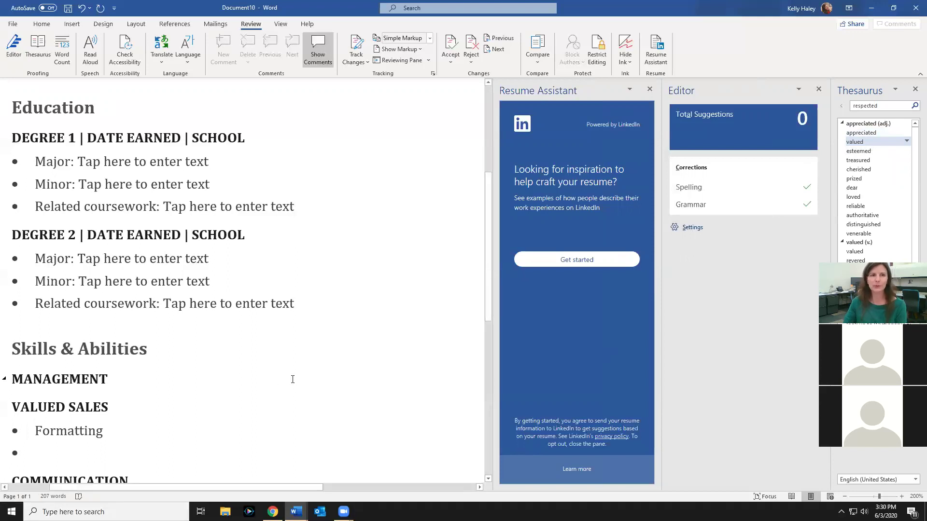
# - Look over the resume from Skills & Abilities down to Experience and back up to the name heading
pyautogui.scroll(-1, 300, 374)
pyautogui.scroll(-1, 311, 368)
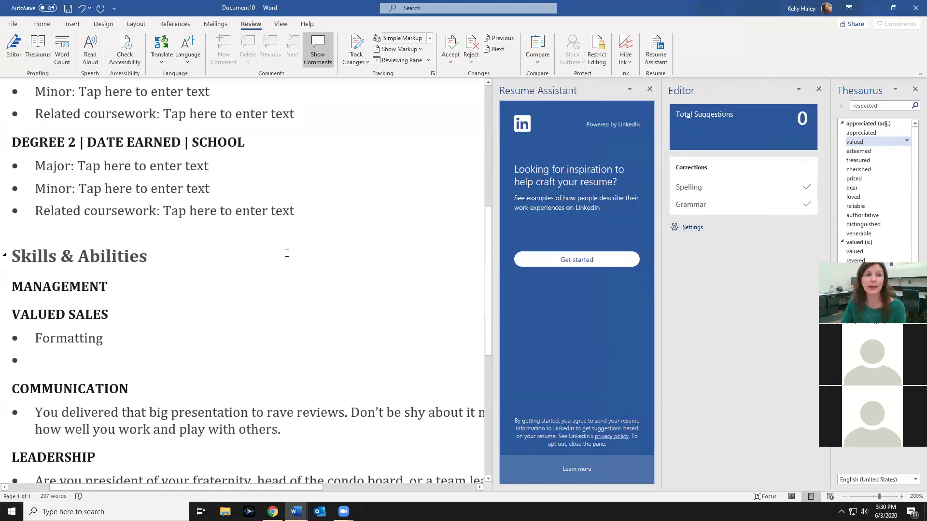
pyautogui.scroll(-3, 286, 253)
pyautogui.scroll(2, 287, 253)
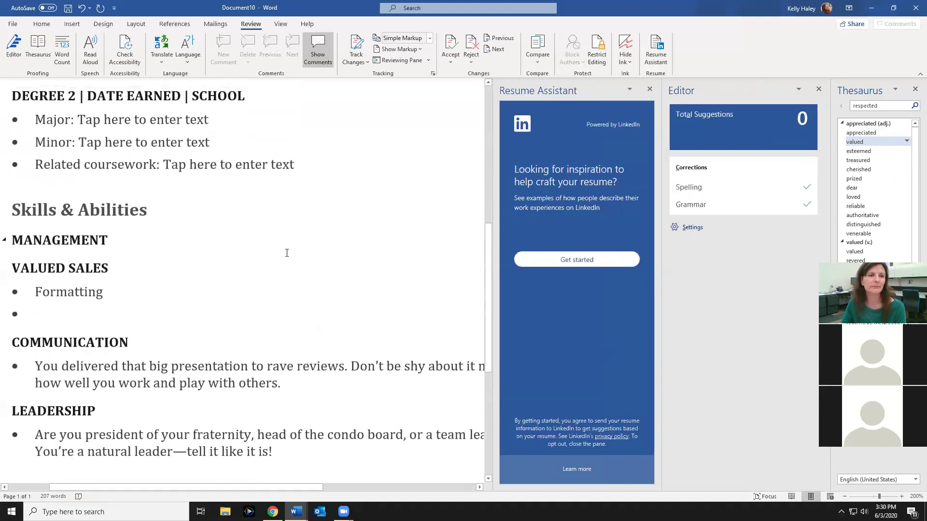
pyautogui.scroll(-3, 287, 253)
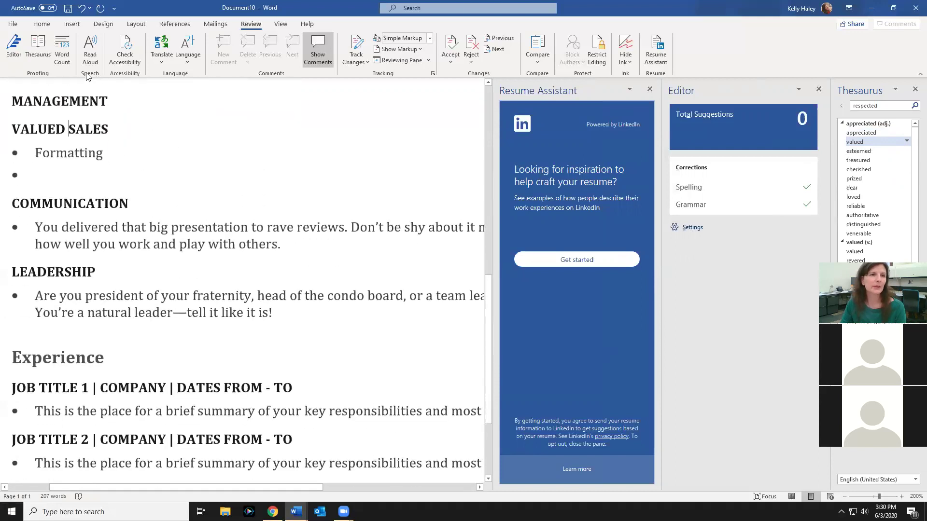
pyautogui.scroll(5, 144, 285)
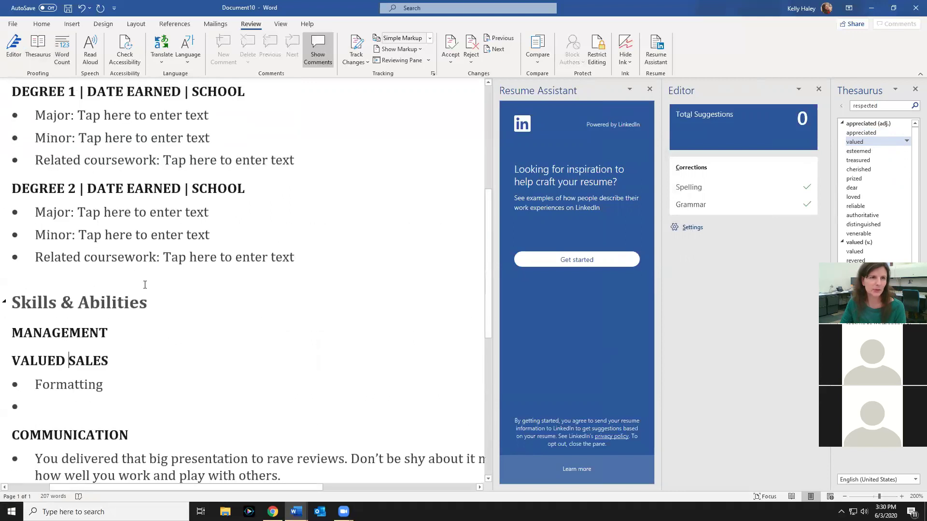
pyautogui.scroll(6, 144, 284)
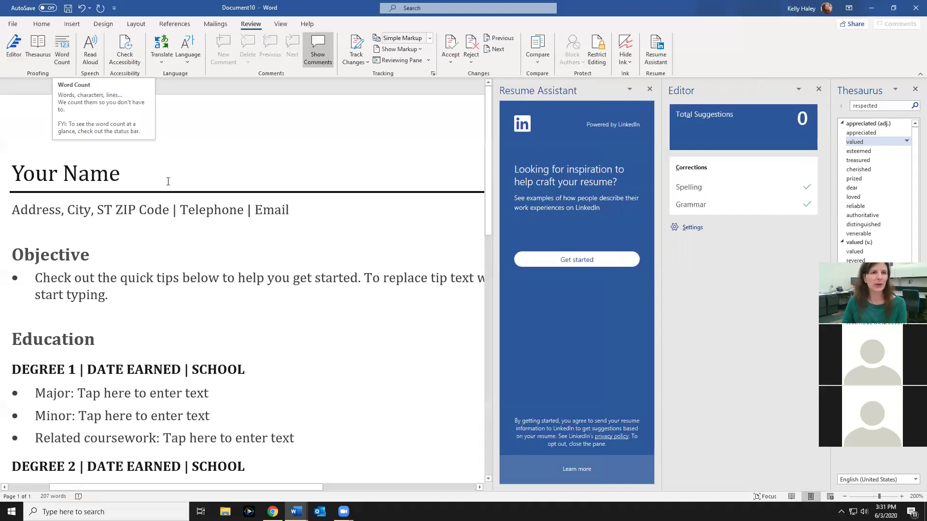
pyautogui.scroll(-1, 292, 230)
pyautogui.scroll(-1, 292, 229)
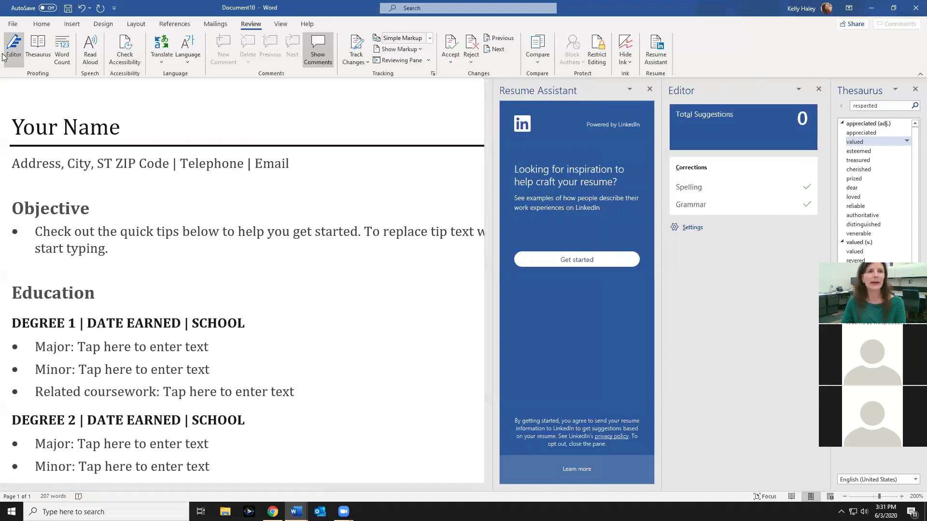
# - Close the Thesaurus, Editor and Resume Assistant panes and return to the basic formatting commands
pyautogui.click(42, 25)
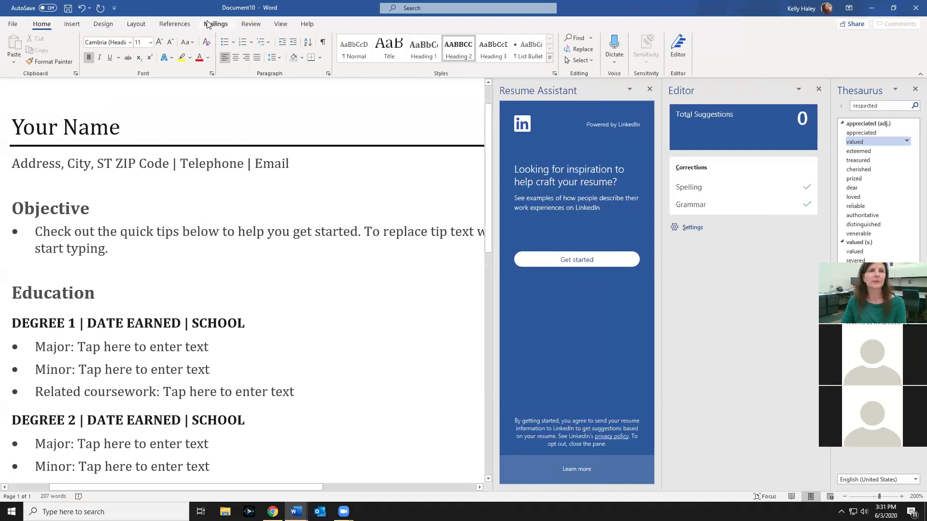
pyautogui.click(255, 26)
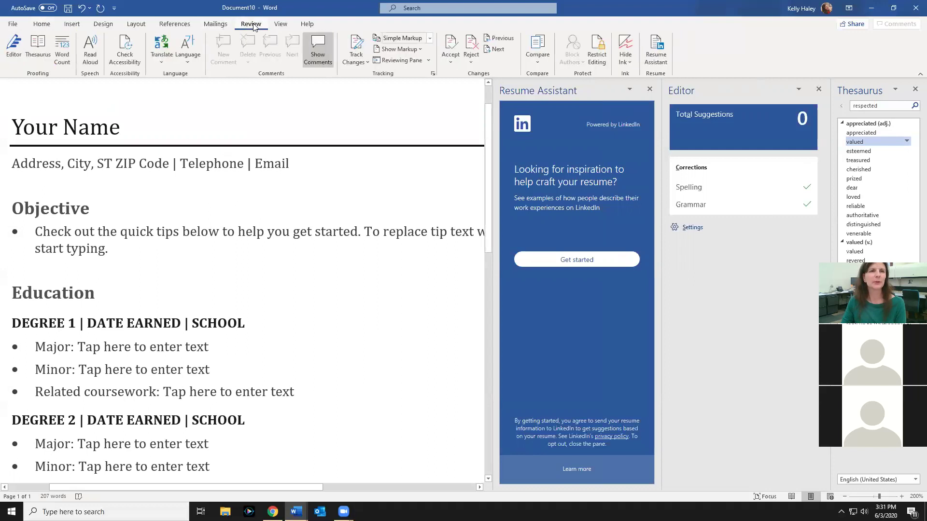
pyautogui.click(42, 25)
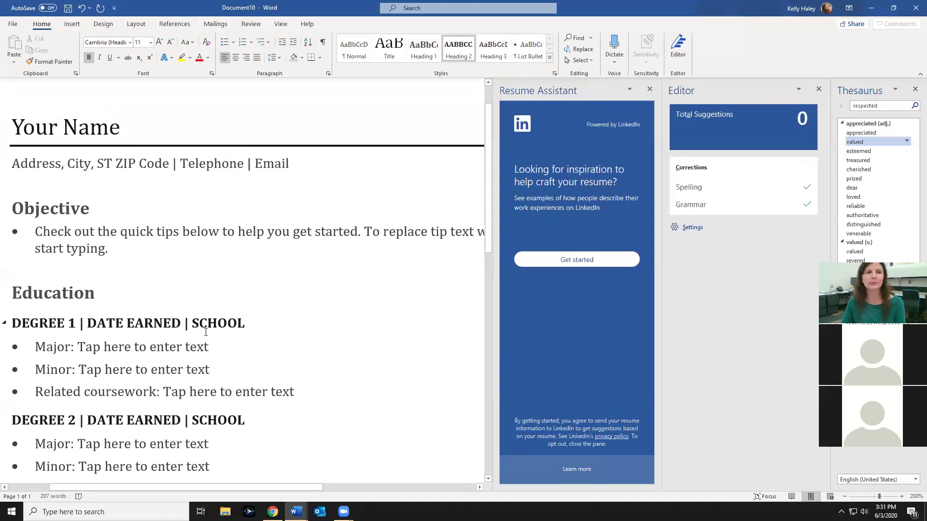
pyautogui.click(915, 90)
pyautogui.click(914, 90)
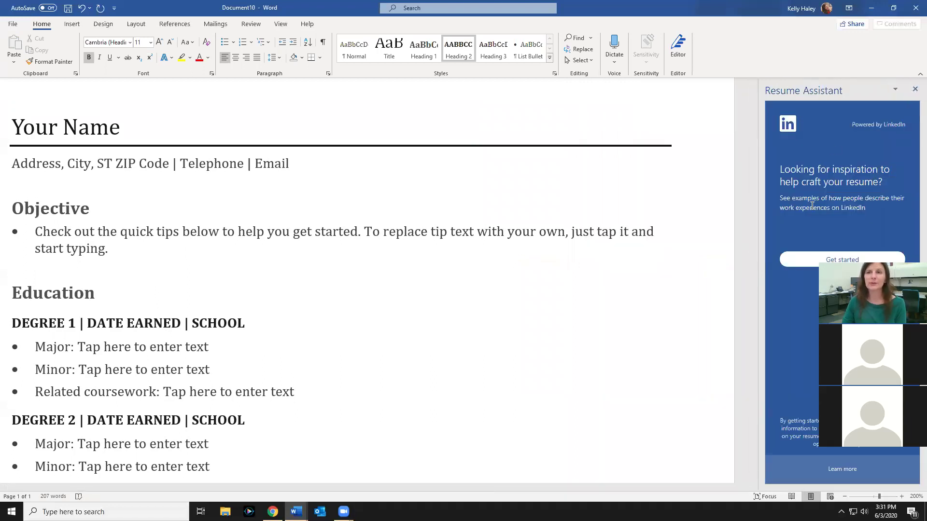
pyautogui.click(914, 91)
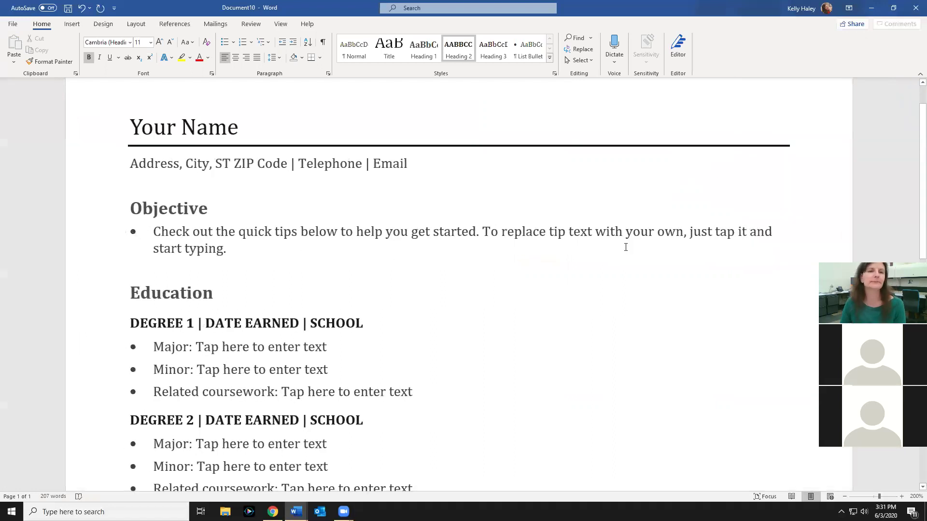
# - Read through the whole resume down to the Experience section, then select the "Your Name" placeholder at its start
pyautogui.scroll(-4, 441, 260)
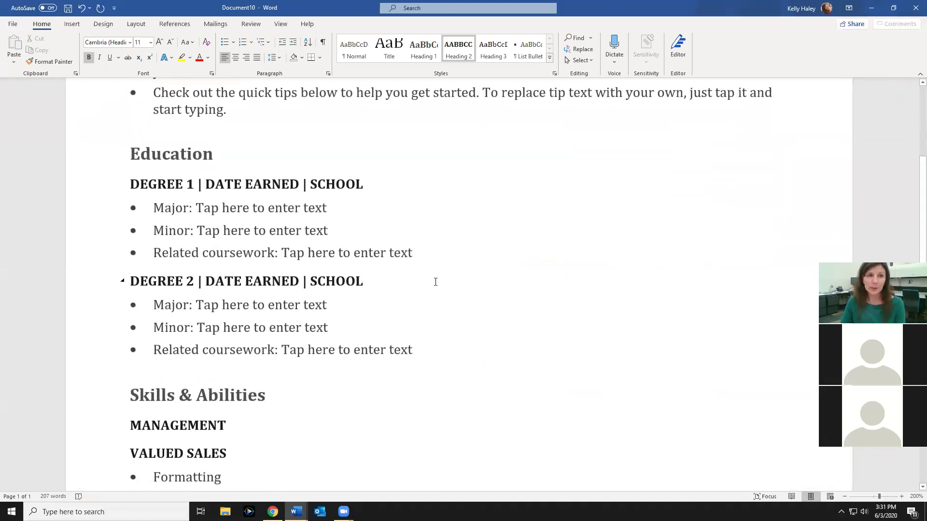
pyautogui.scroll(-8, 436, 291)
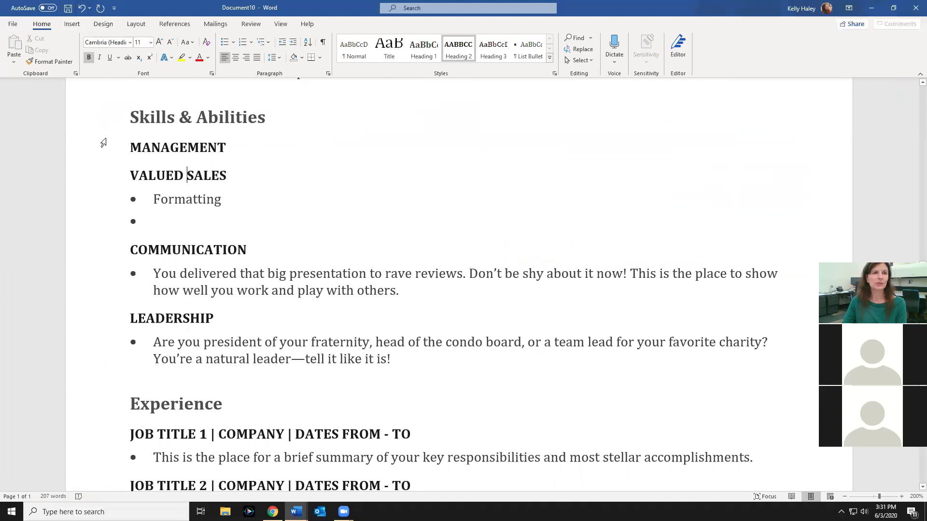
pyautogui.scroll(-4, 113, 144)
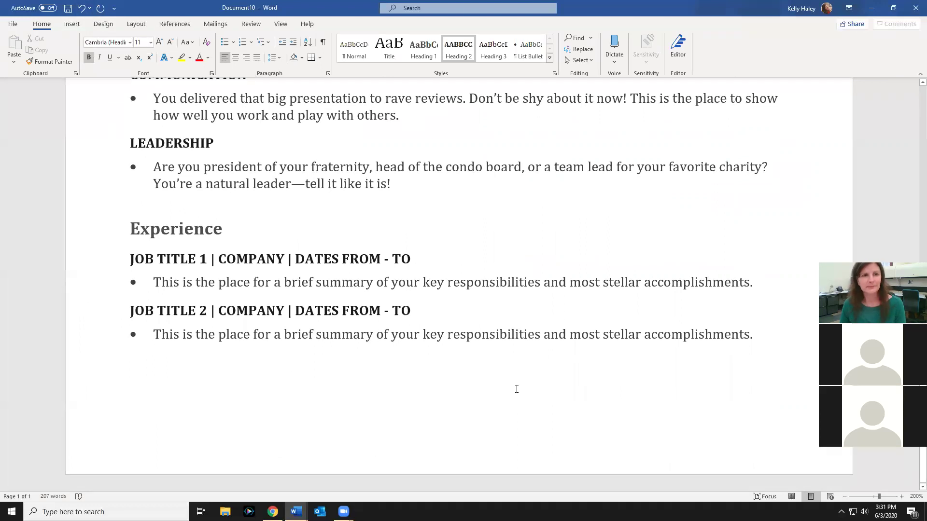
pyautogui.scroll(15, 516, 389)
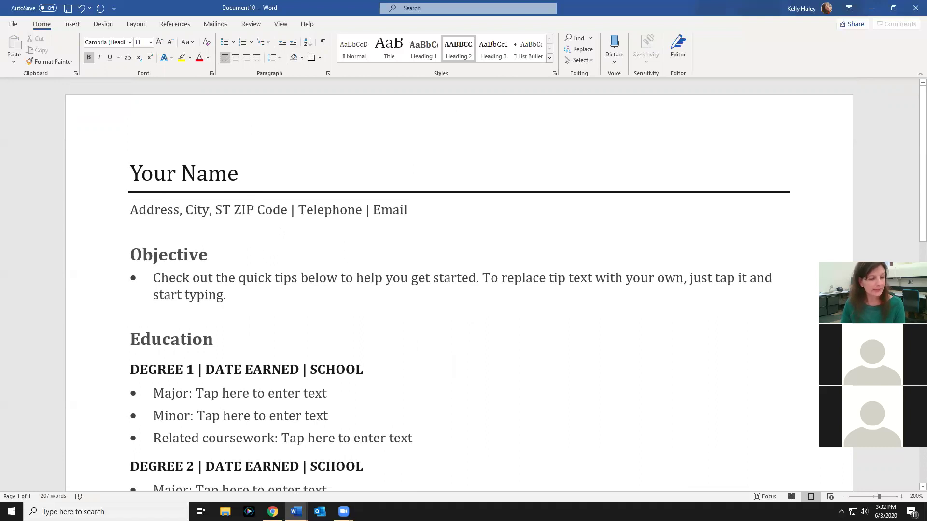
pyautogui.click(349, 152)
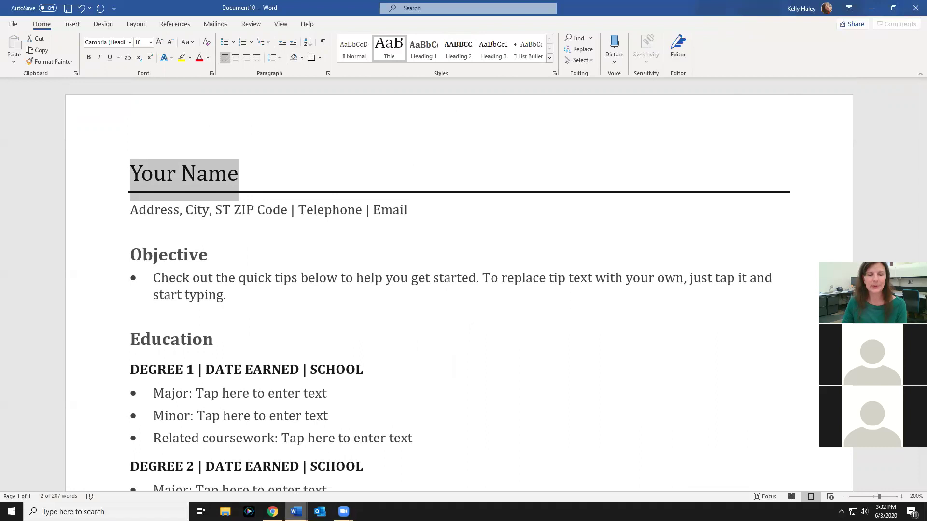
# - Switch to the Get Hired Microsoft Word handout and go back to its beginning
pyautogui.moveTo(296, 512)
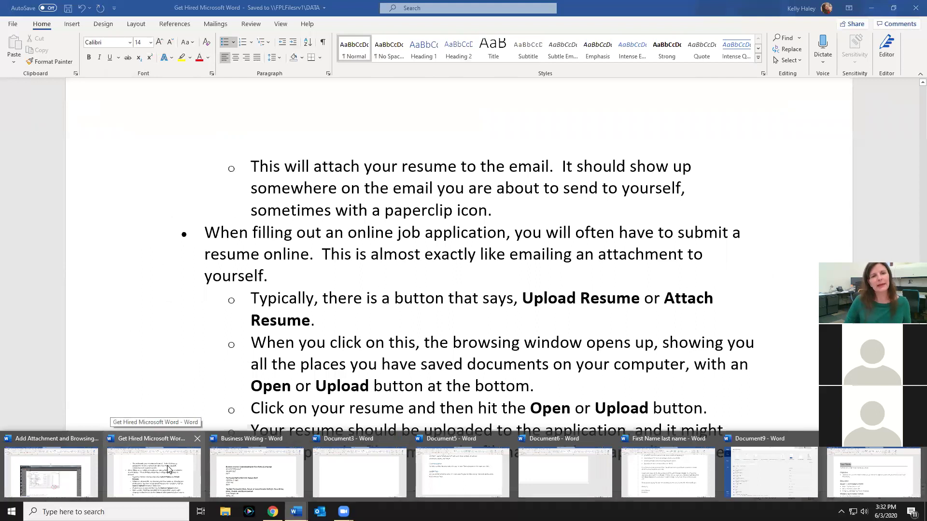
pyautogui.click(167, 470)
pyautogui.scroll(20, 472, 309)
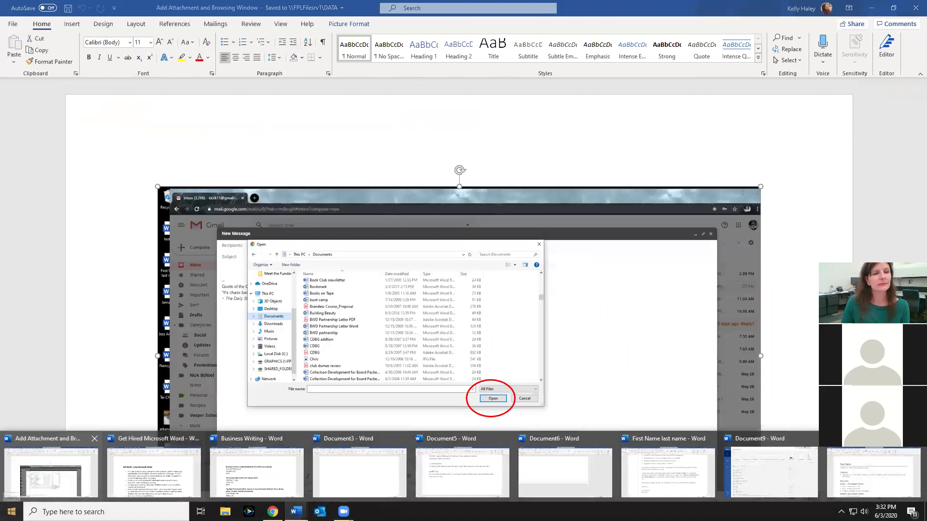
# - Open a new Word window and enter "resume" in the start screen's document search
pyautogui.click(62, 329)
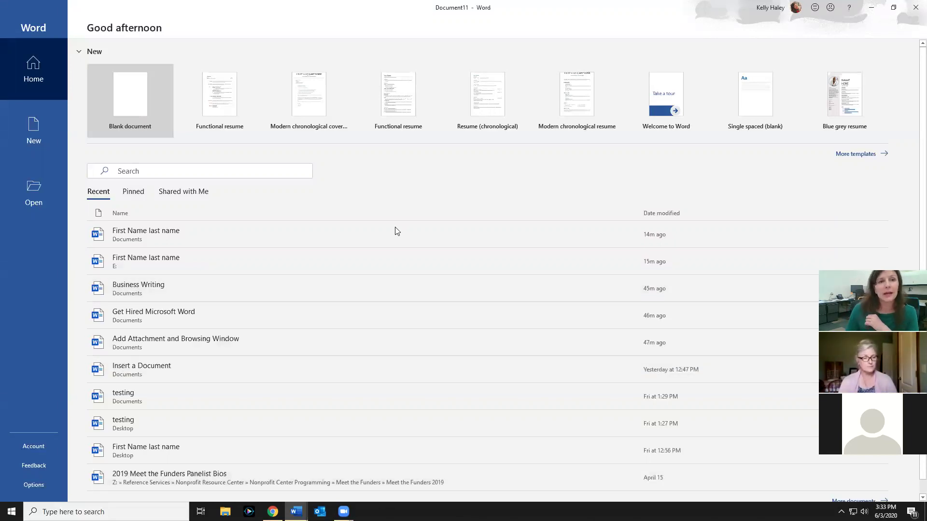
pyautogui.click(245, 170)
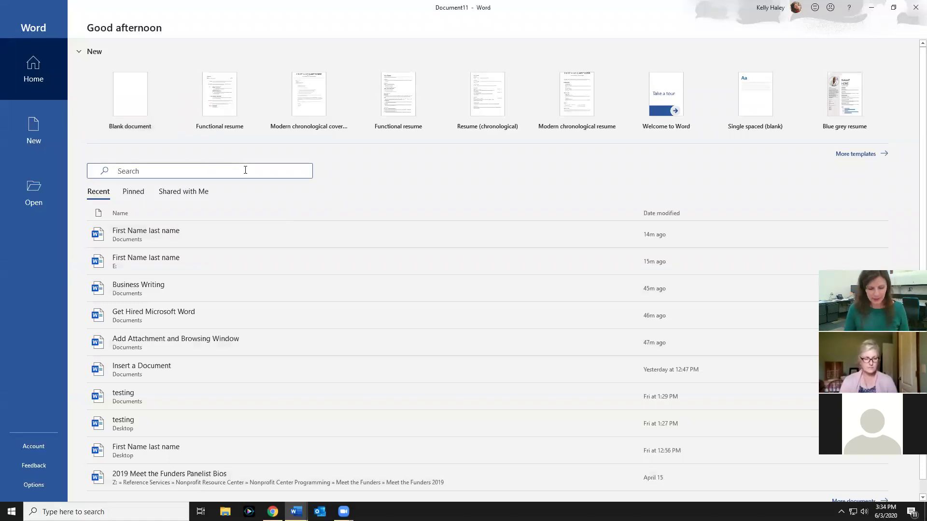
pyautogui.write('resume')
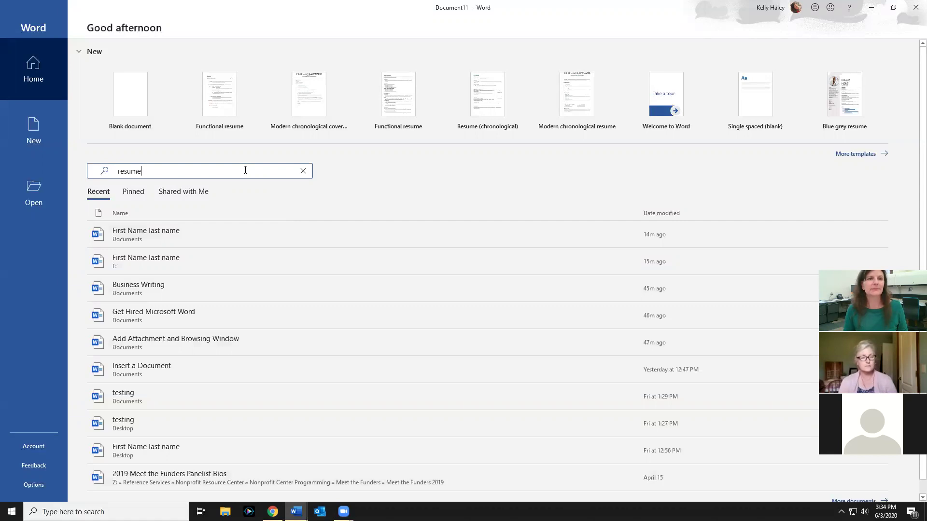
pyautogui.click(550, 199)
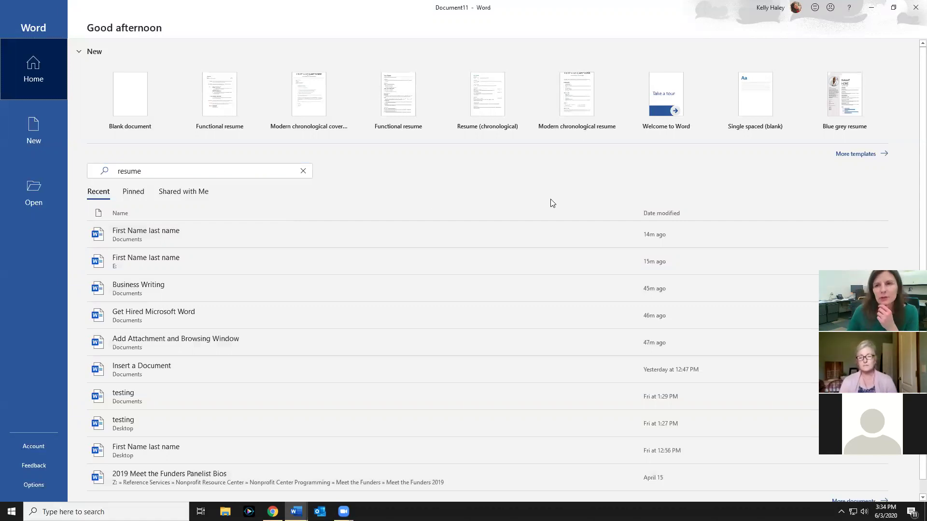
# - Show the full template gallery and search the online templates for "resume"
pyautogui.click(864, 153)
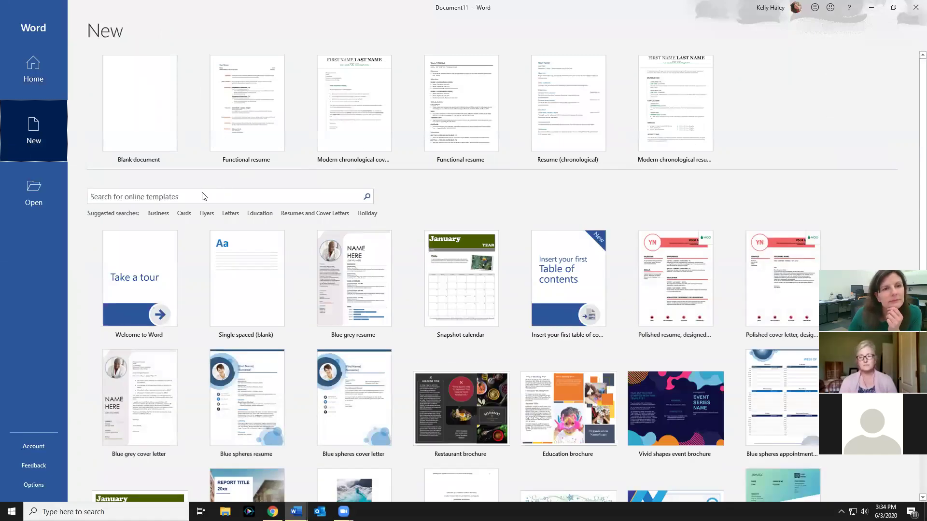
pyautogui.click(225, 200)
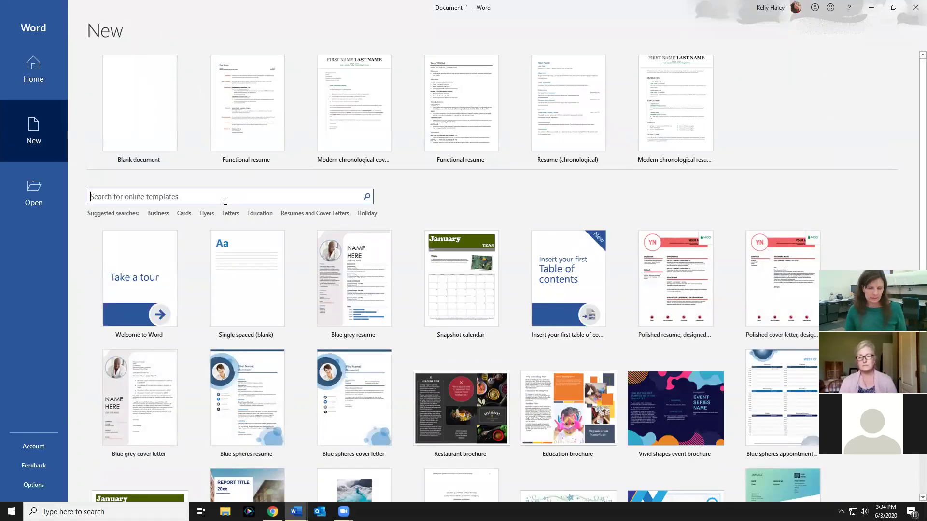
pyautogui.write('resume')
pyautogui.press('Return')
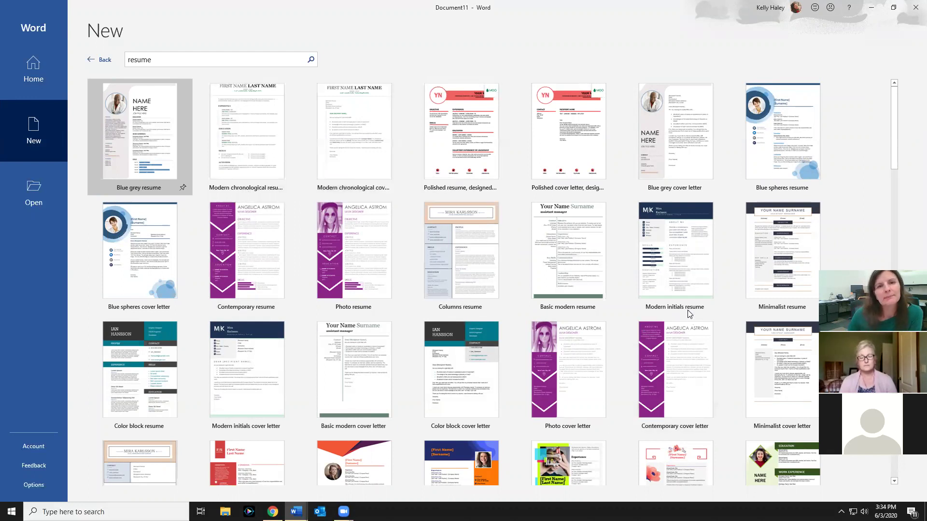
# - Browse the resume and cover letter templates in the search results, comparing their designs
pyautogui.scroll(-1, 636, 247)
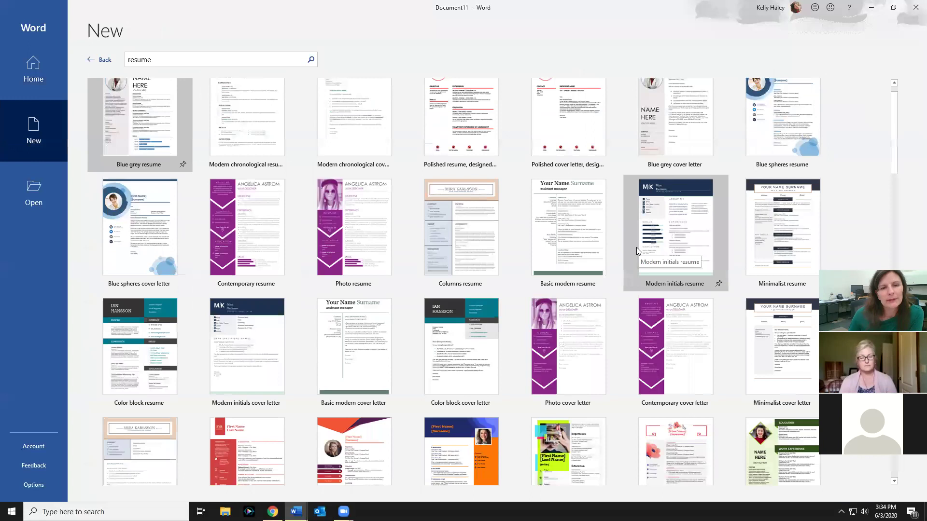
pyautogui.scroll(-1, 636, 247)
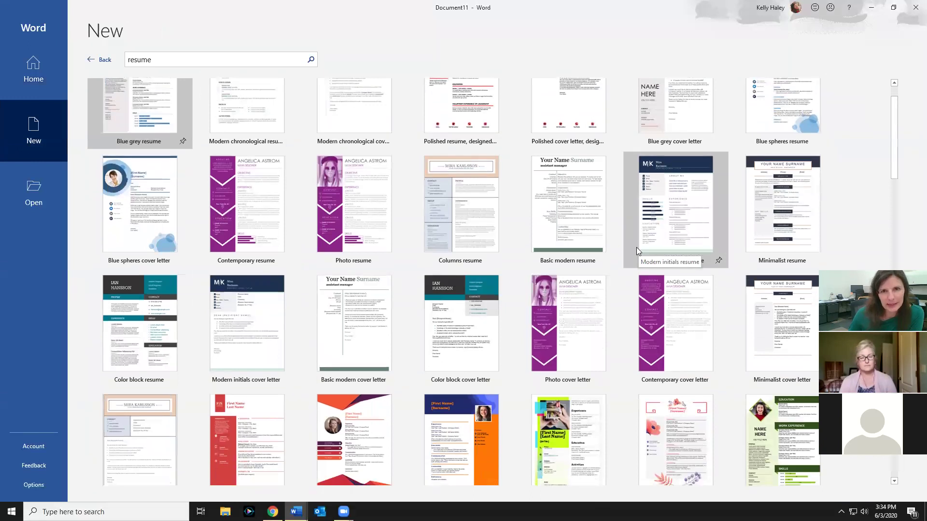
pyautogui.scroll(-1, 636, 248)
pyautogui.scroll(-1, 636, 247)
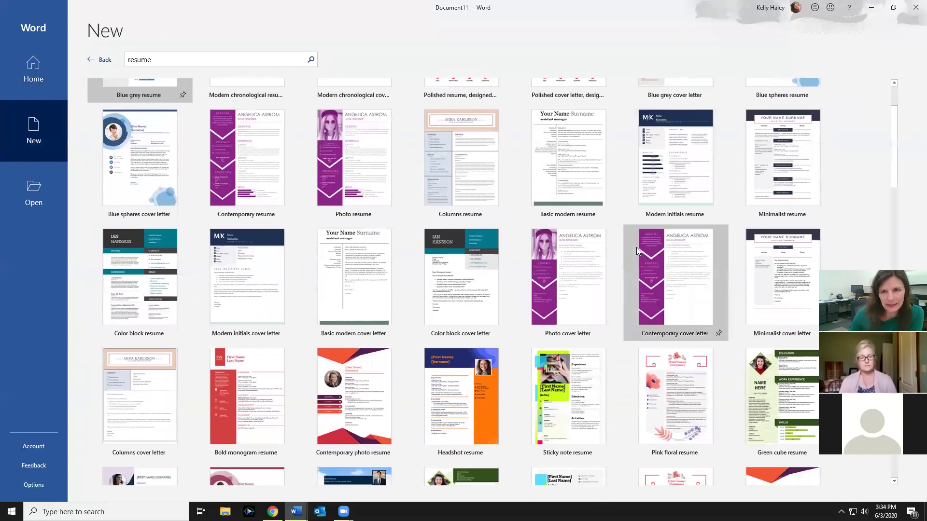
pyautogui.scroll(-2, 636, 247)
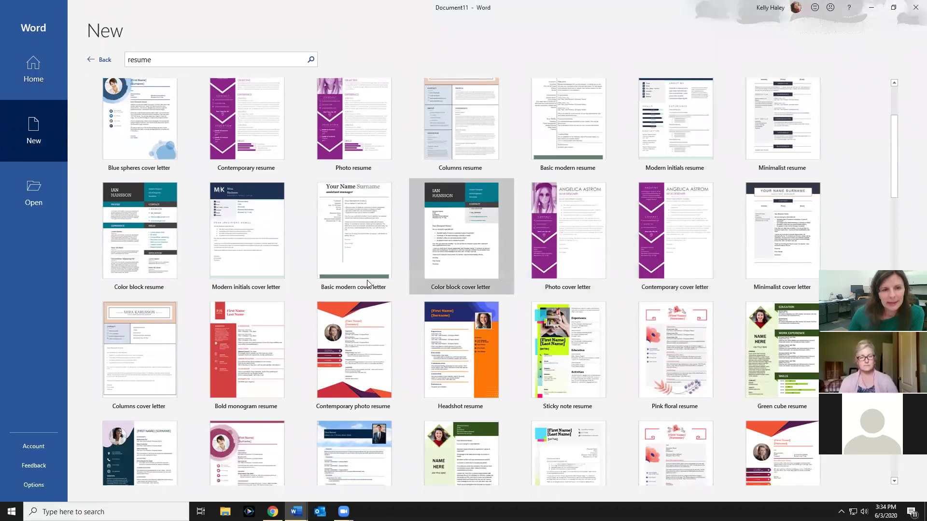
pyautogui.scroll(-4, 289, 355)
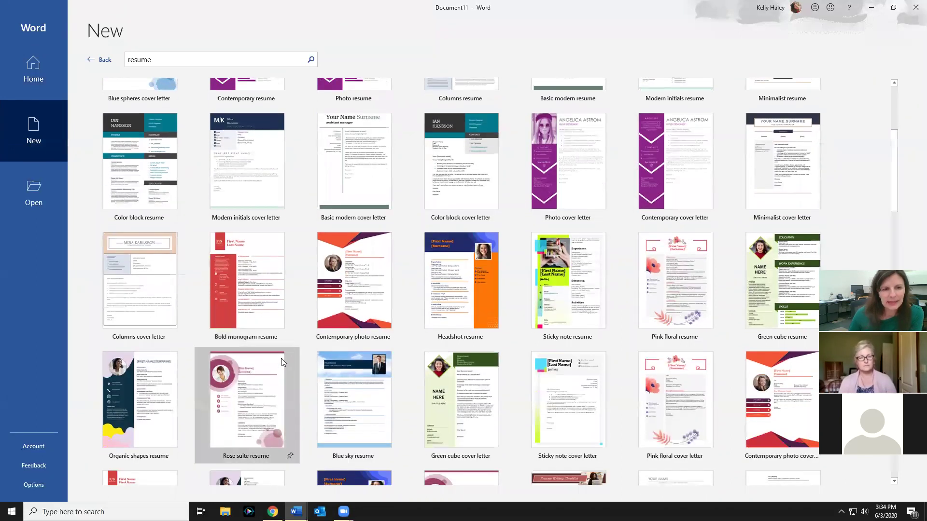
pyautogui.scroll(-3, 295, 373)
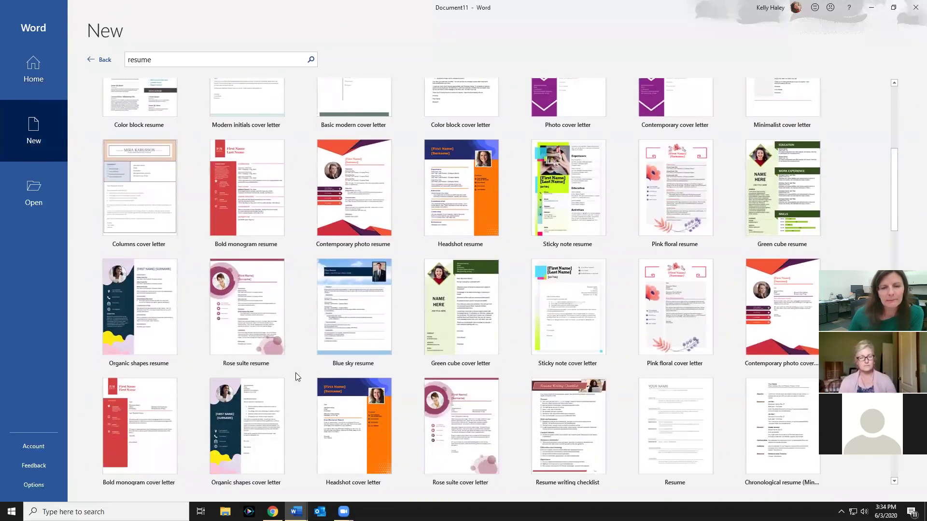
pyautogui.scroll(-2, 295, 373)
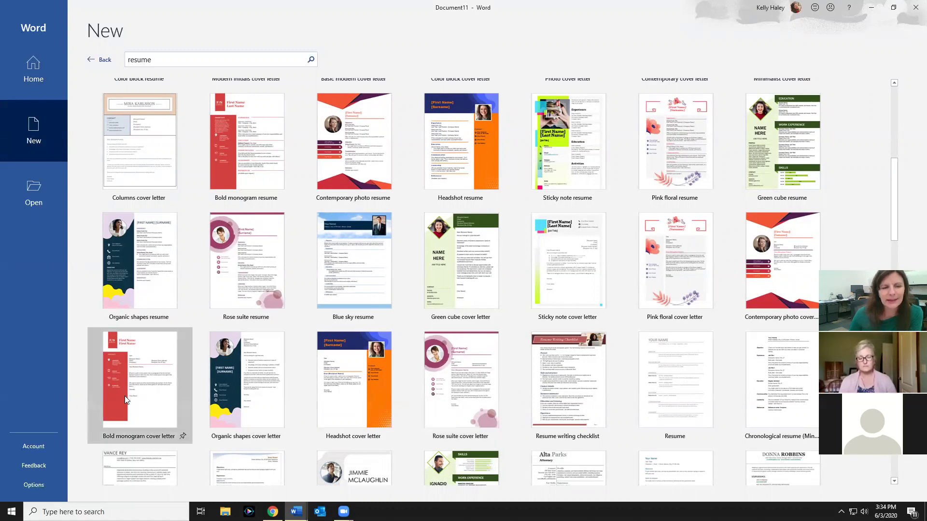
# - Create a document from the Paralegal resume template in the search results
pyautogui.scroll(-3, 275, 395)
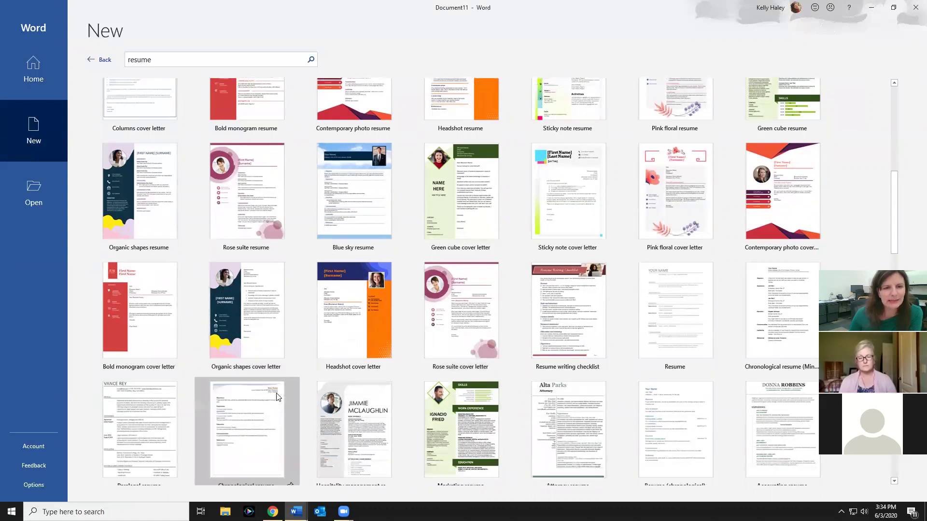
pyautogui.click(135, 406)
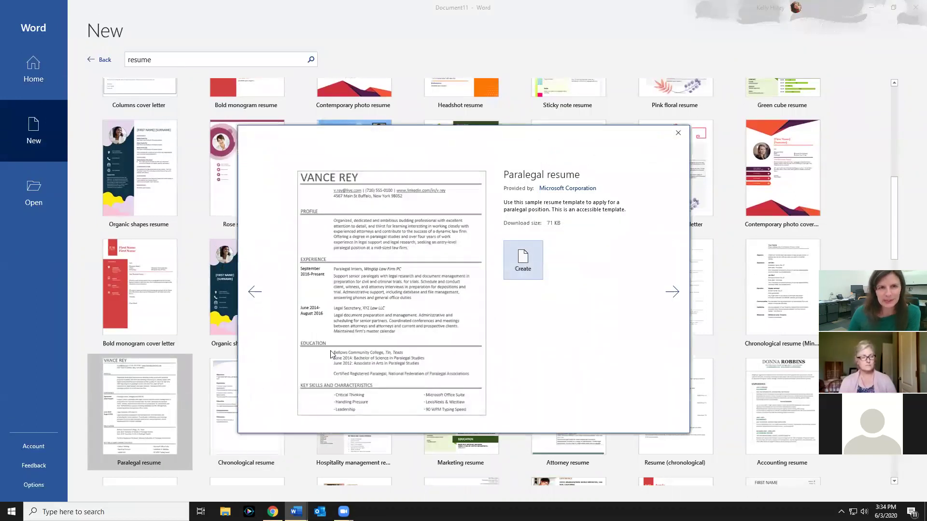
pyautogui.click(526, 268)
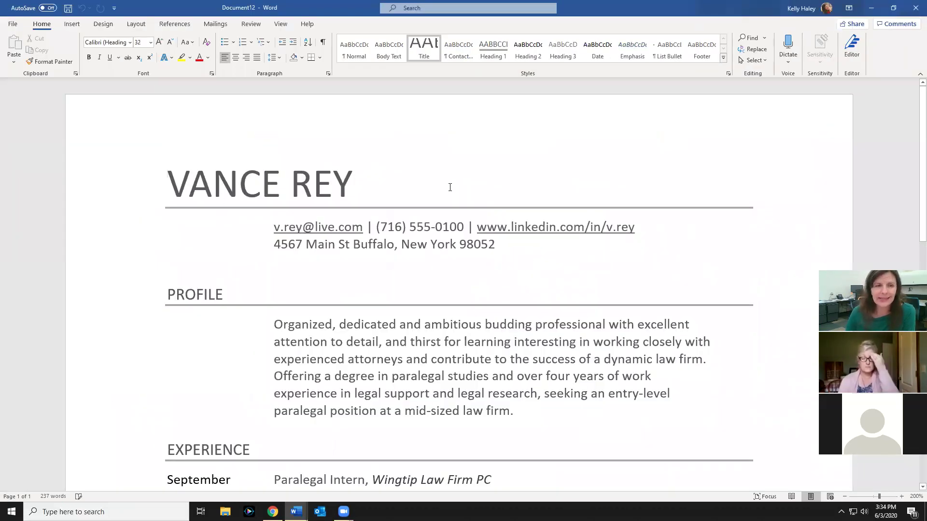
# - Review the paralegal resume from heading to activities, and highlight "and thirst for learning interesting in working closely with" in its profile
pyautogui.scroll(-3, 450, 188)
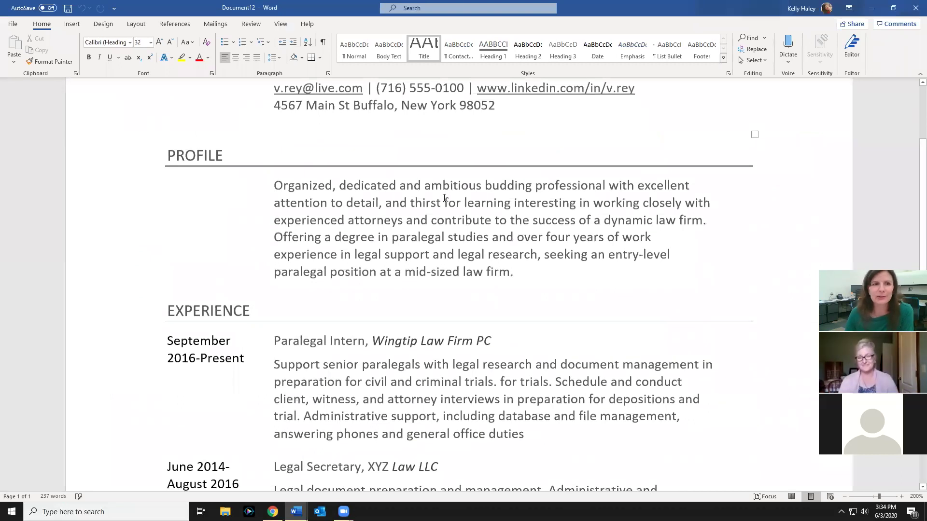
pyautogui.scroll(1, 440, 199)
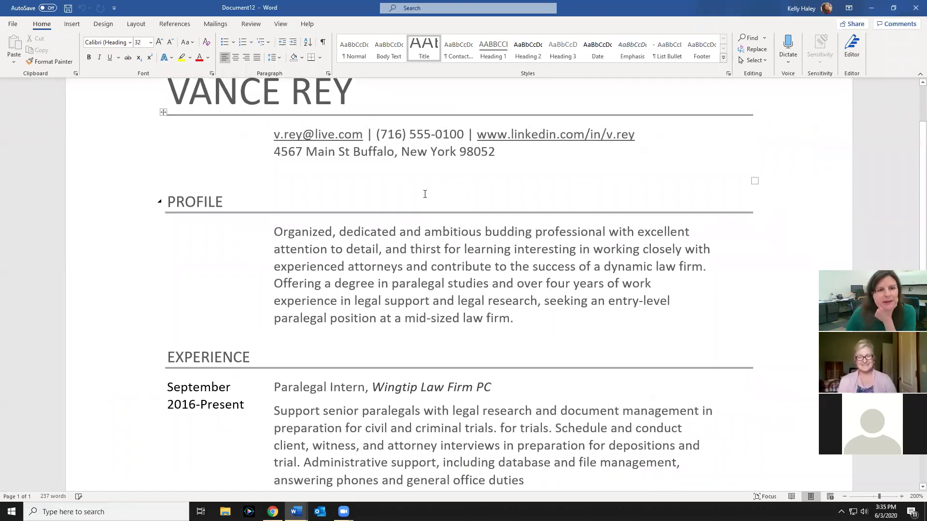
pyautogui.scroll(-1, 423, 193)
pyautogui.scroll(-4, 417, 189)
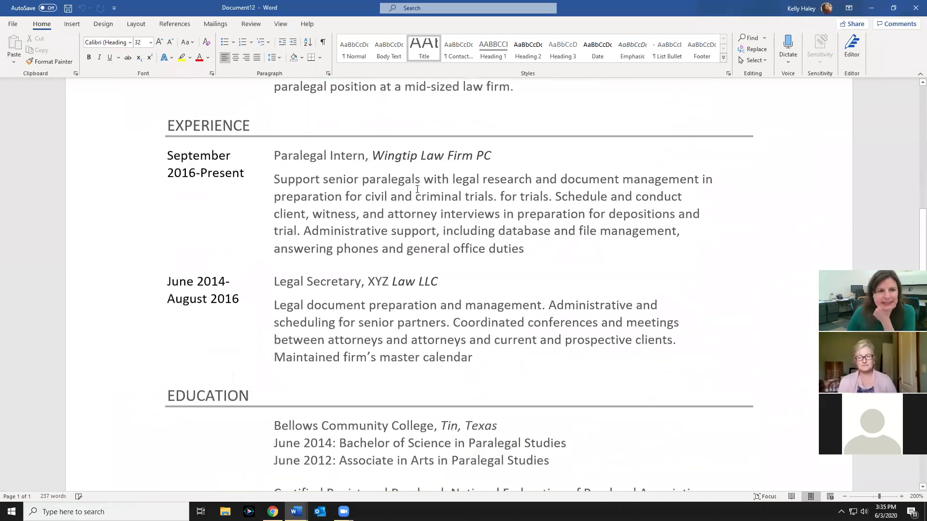
pyautogui.scroll(-1, 415, 189)
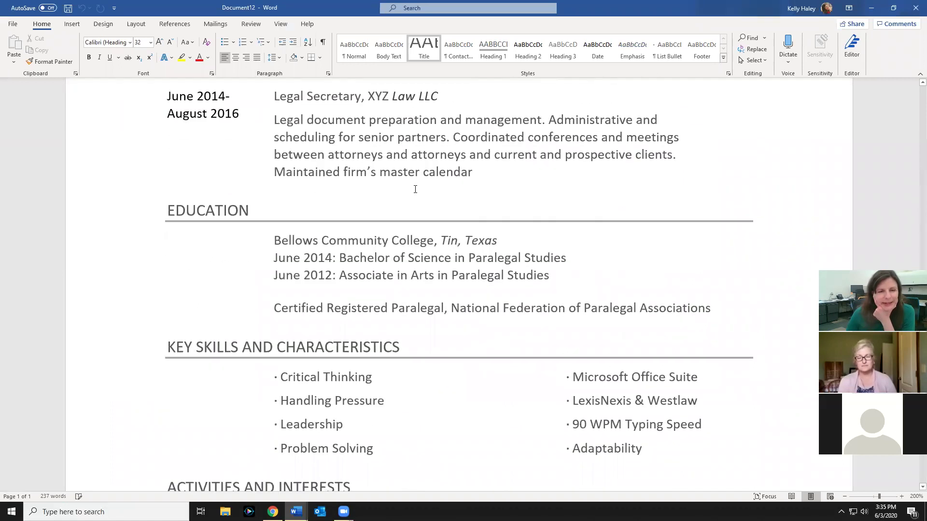
pyautogui.scroll(-2, 415, 189)
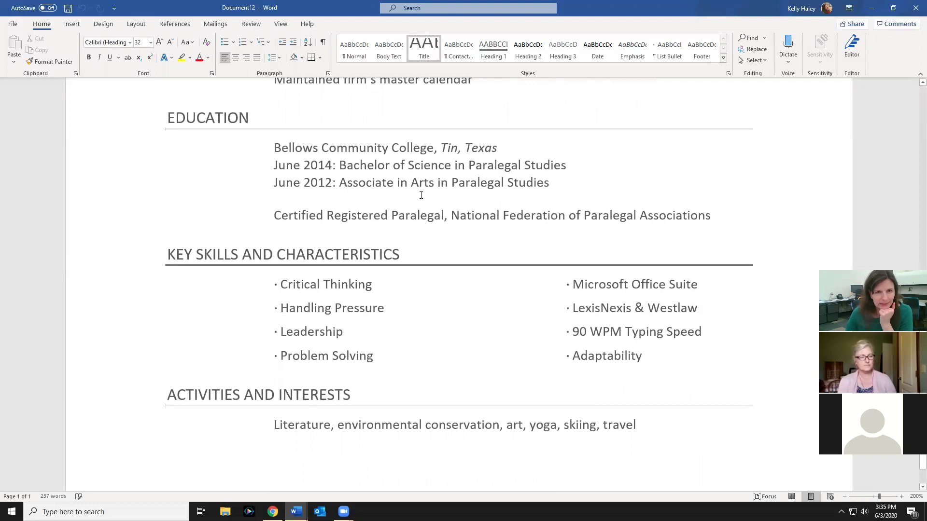
pyautogui.scroll(-1, 421, 195)
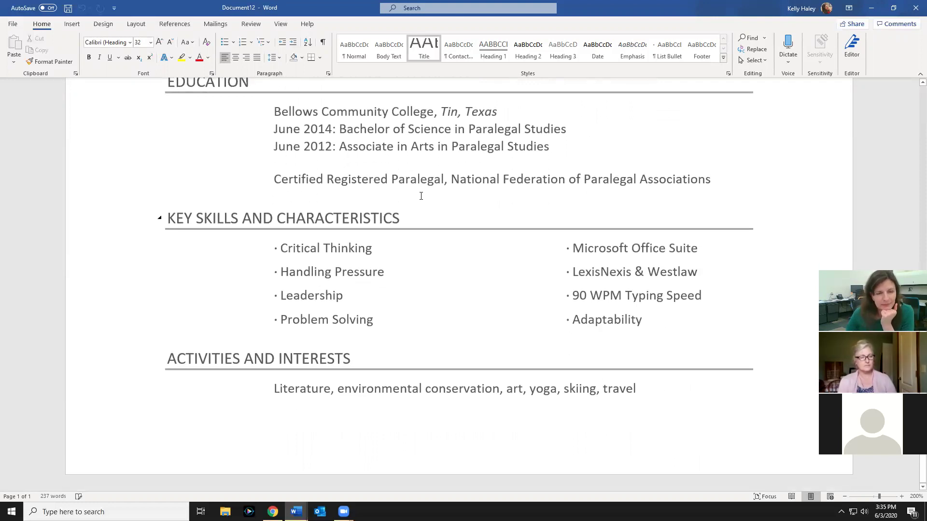
pyautogui.scroll(5, 421, 195)
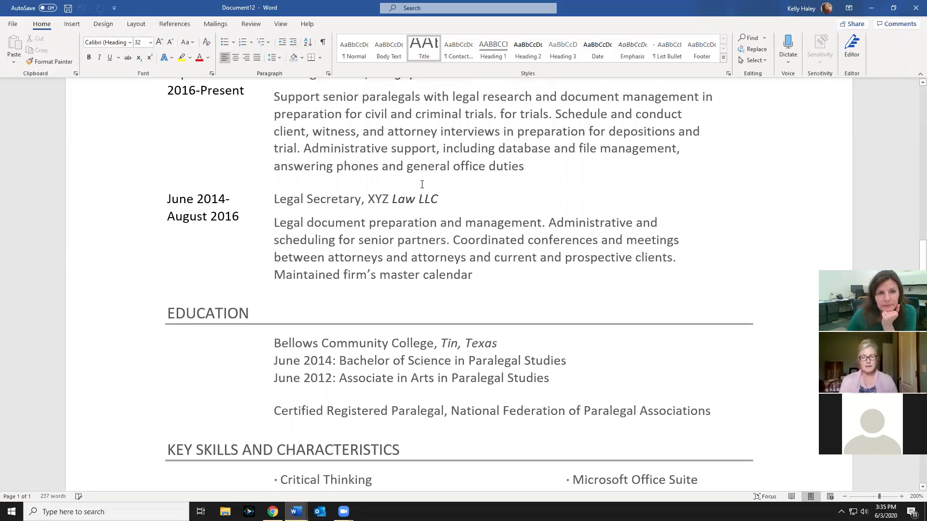
pyautogui.scroll(3, 421, 183)
pyautogui.scroll(5, 421, 184)
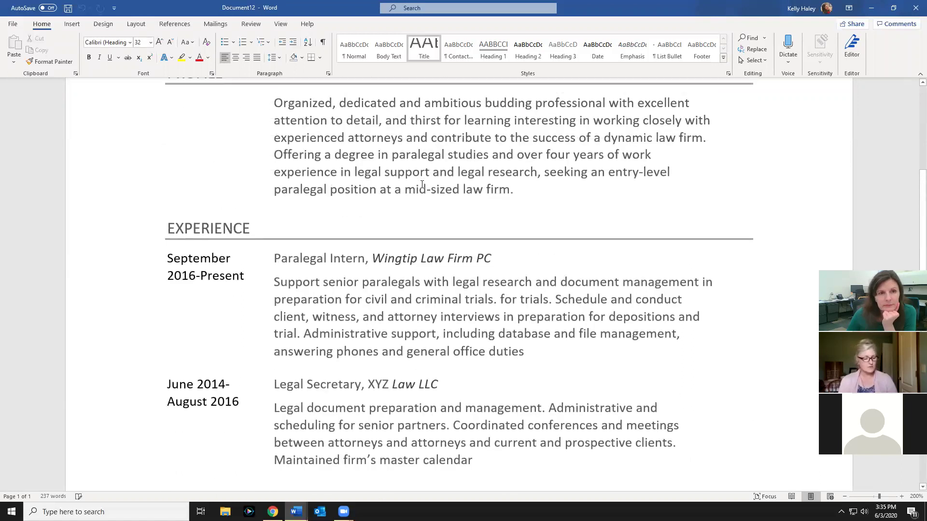
pyautogui.scroll(1, 421, 185)
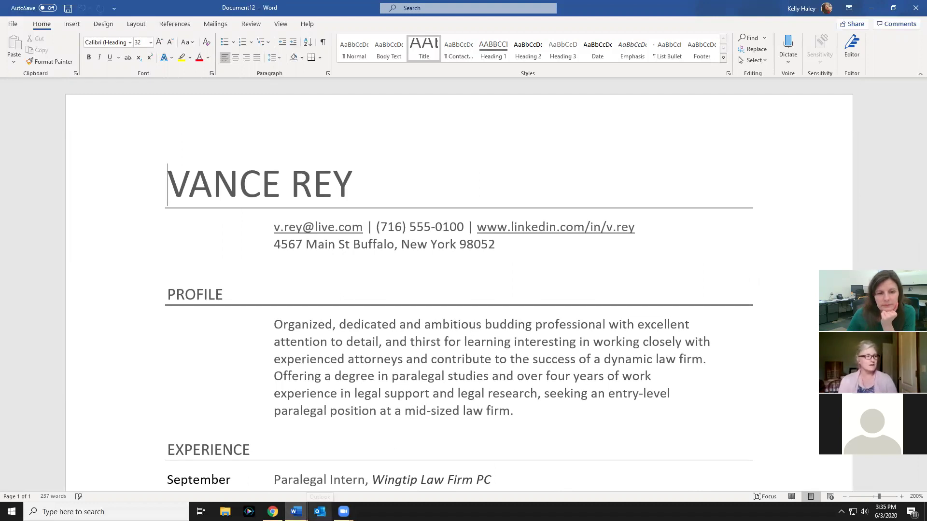
pyautogui.moveTo(297, 512)
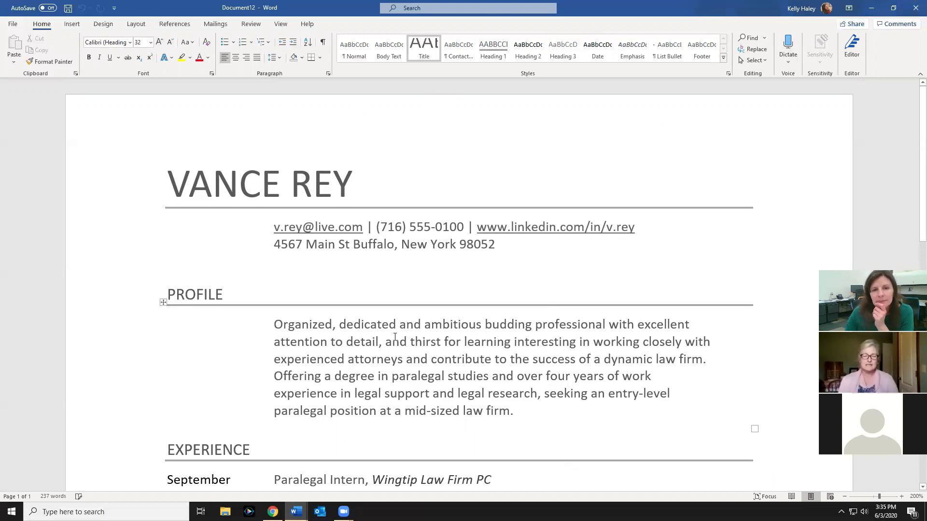
pyautogui.moveTo(395, 337); pyautogui.dragTo(722, 339)
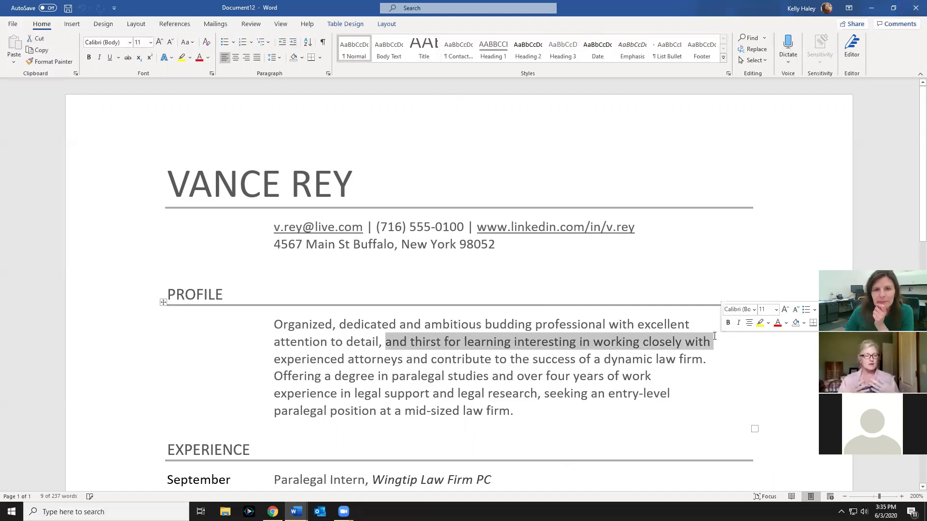
pyautogui.click(612, 397)
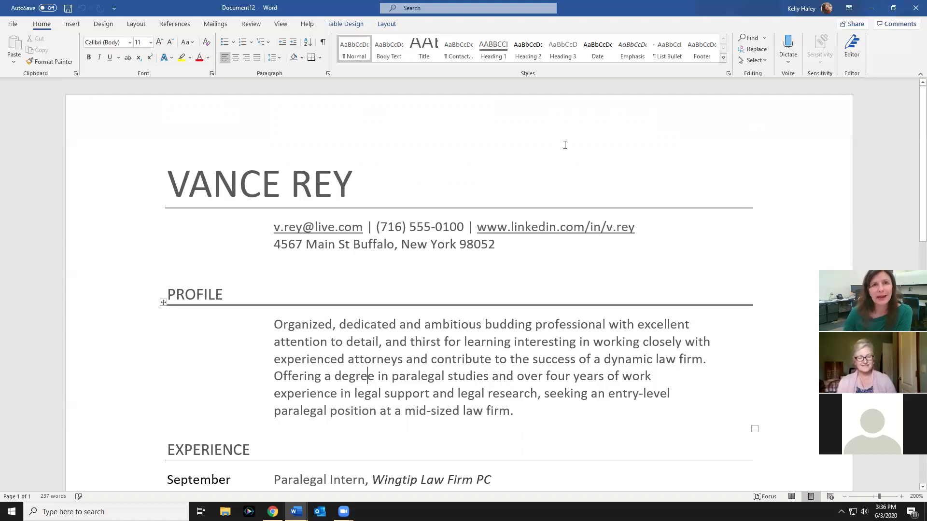
# - Close the paralegal resume without saving and show the new-document template gallery from the remaining blank document
pyautogui.click(914, 8)
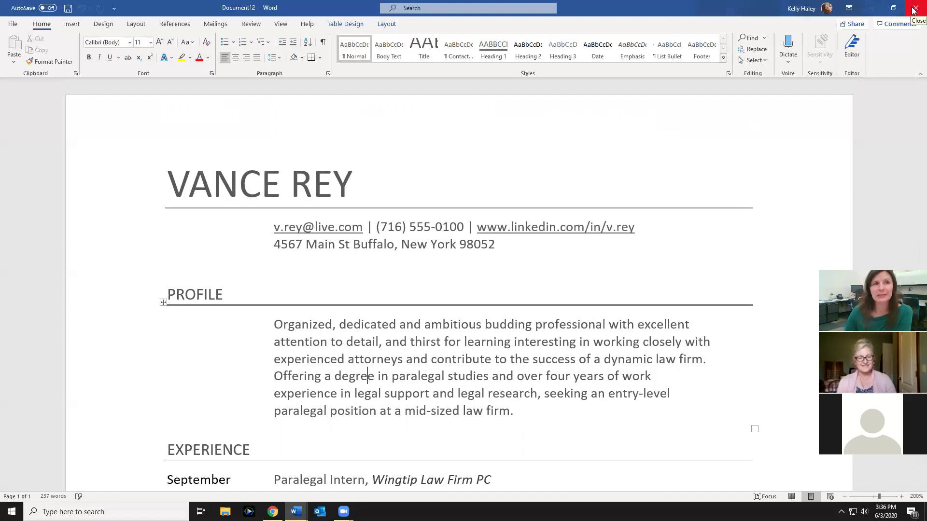
pyautogui.click(502, 313)
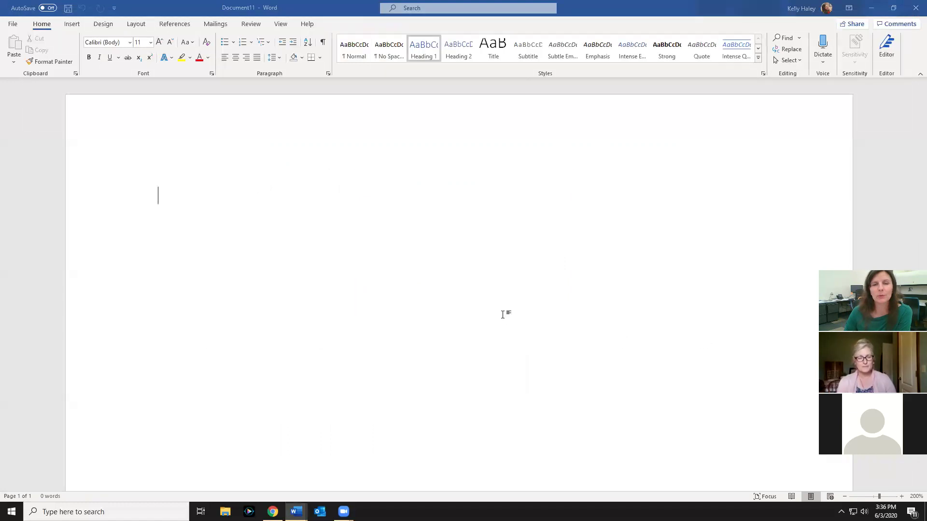
pyautogui.click(13, 24)
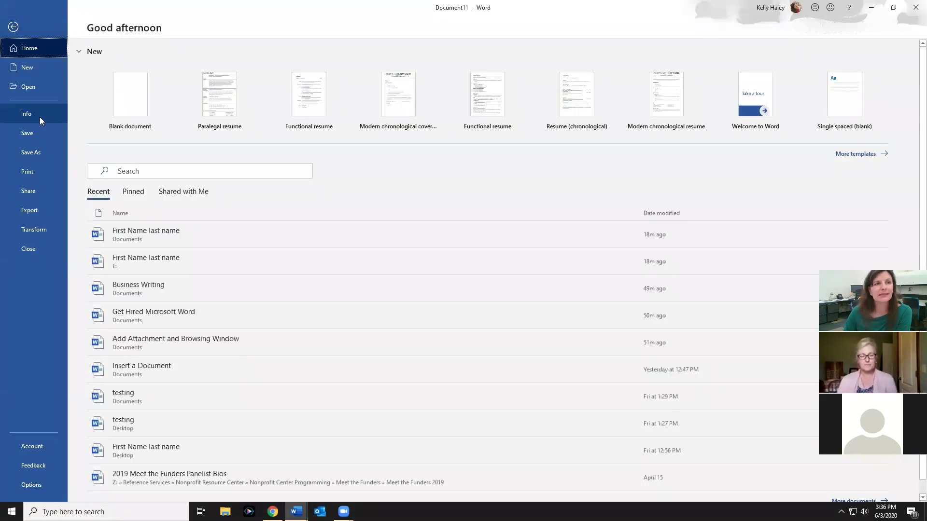
pyautogui.click(55, 72)
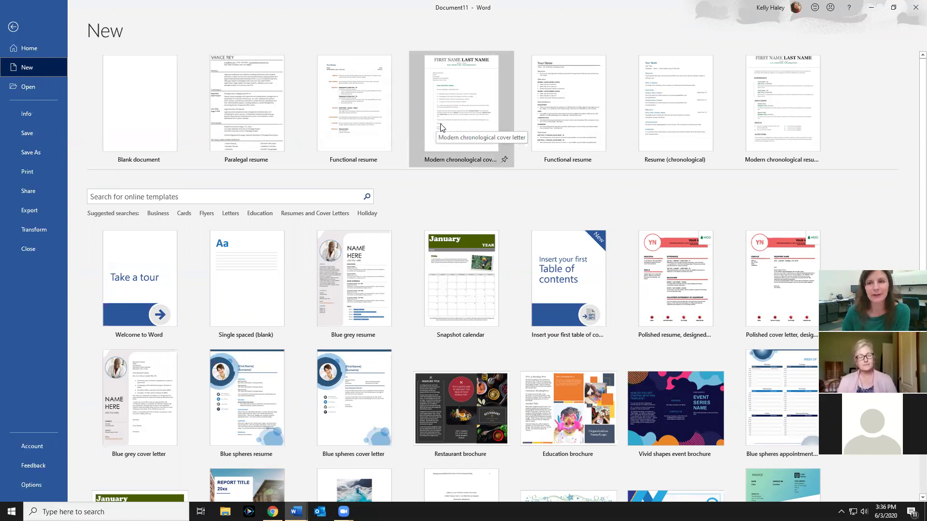
# - Look over the available templates and create a document from the Modern chronological resume template
pyautogui.scroll(-1, 441, 128)
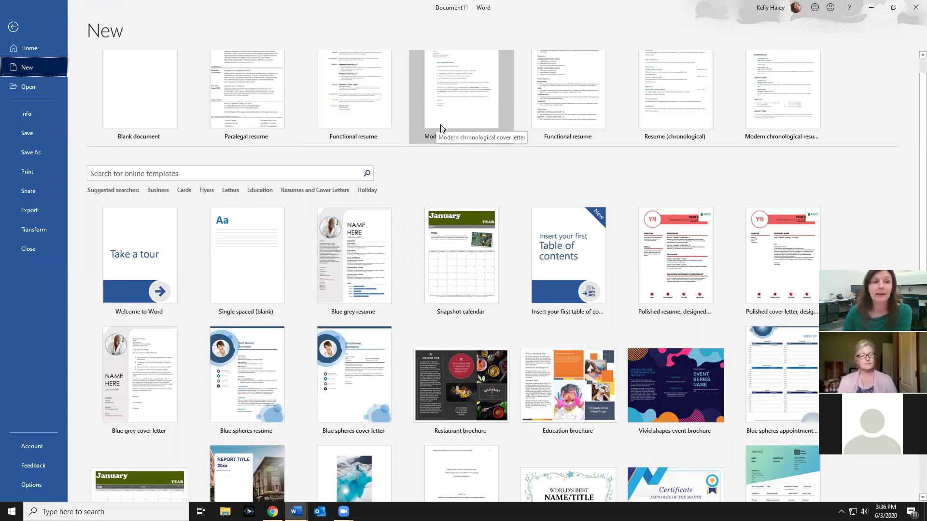
pyautogui.scroll(-2, 440, 127)
pyautogui.scroll(-6, 440, 129)
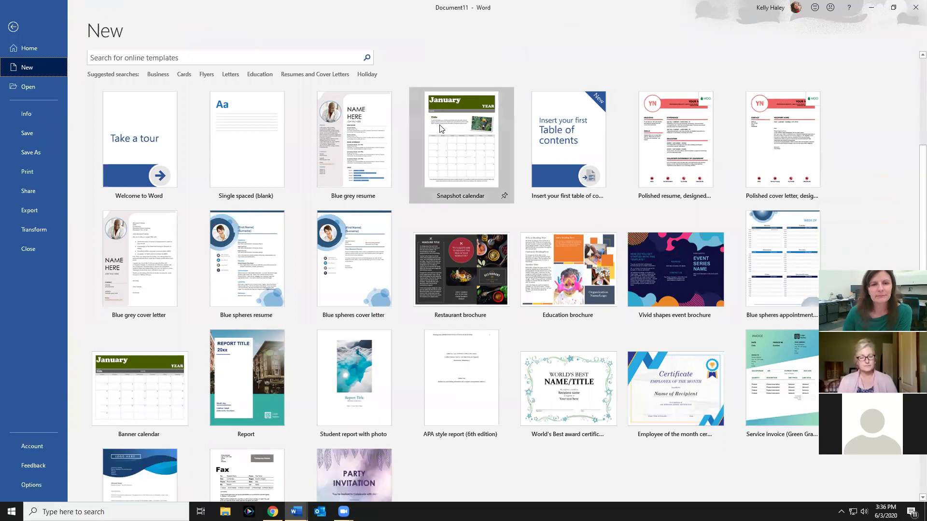
pyautogui.scroll(-1, 440, 124)
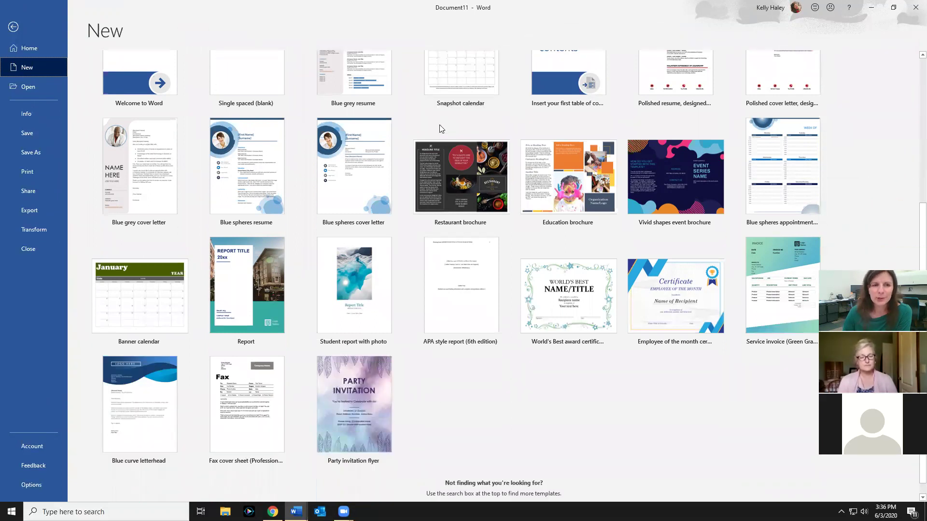
pyautogui.scroll(10, 440, 124)
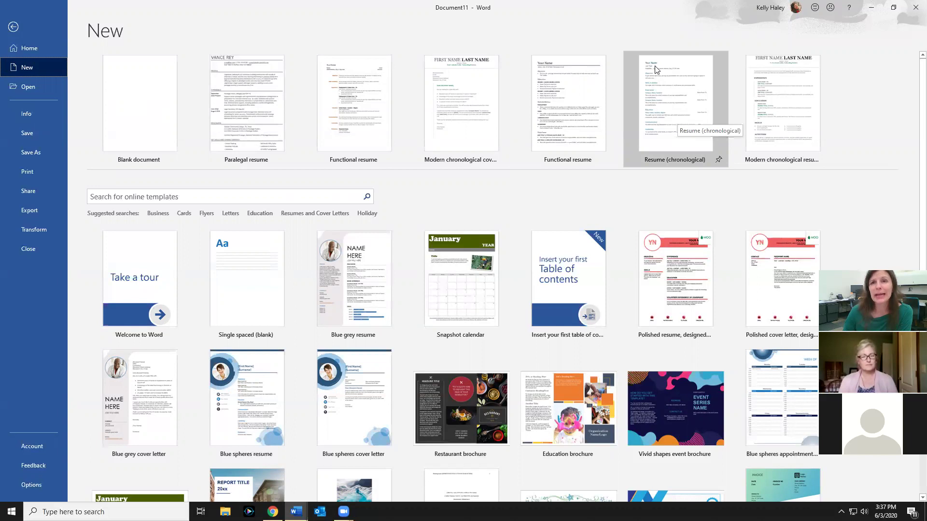
pyautogui.click(796, 85)
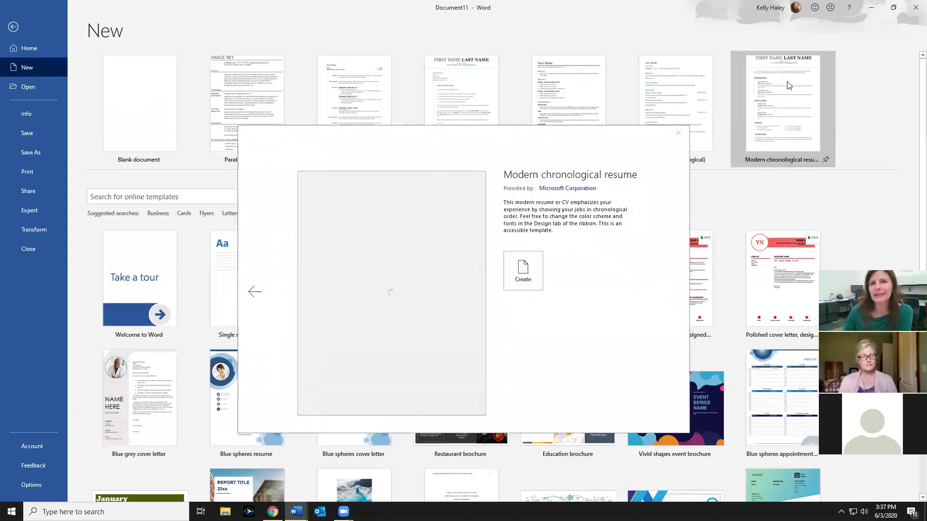
pyautogui.click(526, 266)
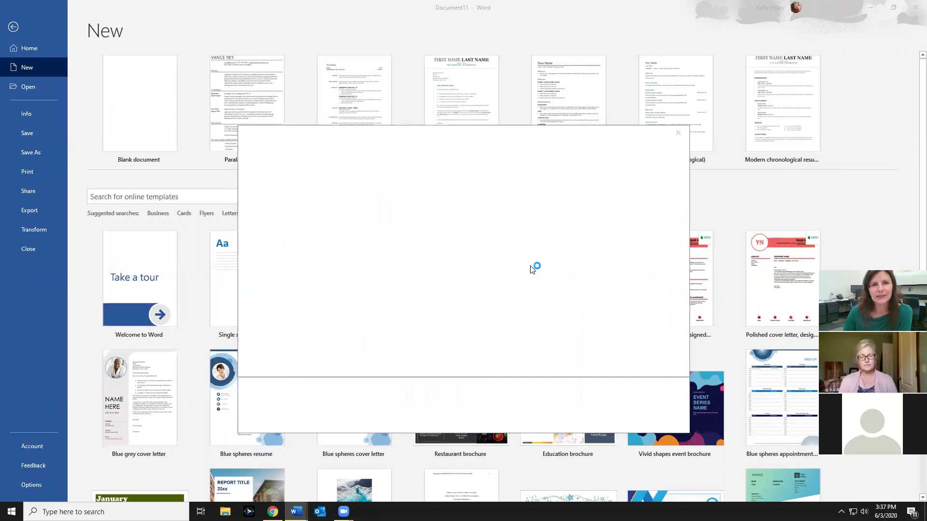
# - Examine the modern chronological resume's placeholder text for contact details, objective, experience, education, skills and activities, and return to its beginning
pyautogui.scroll(-1, 454, 273)
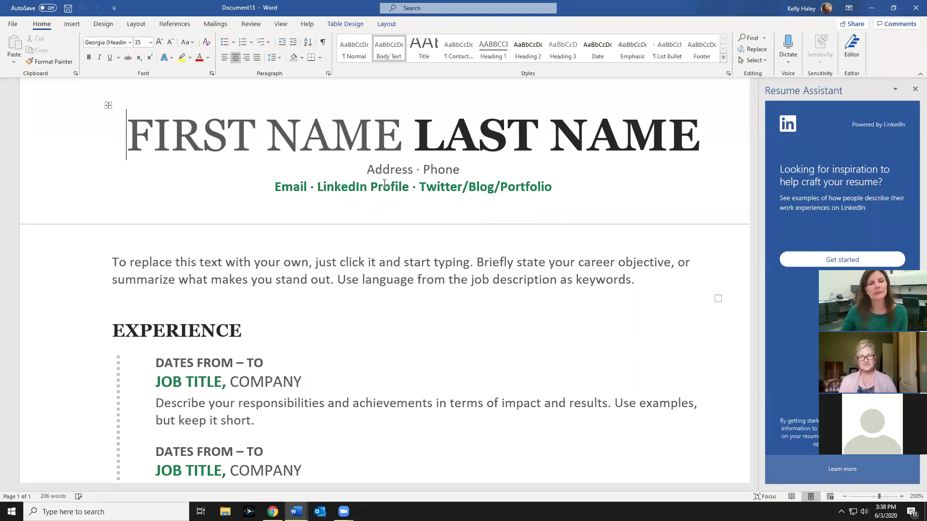
pyautogui.scroll(1, 383, 145)
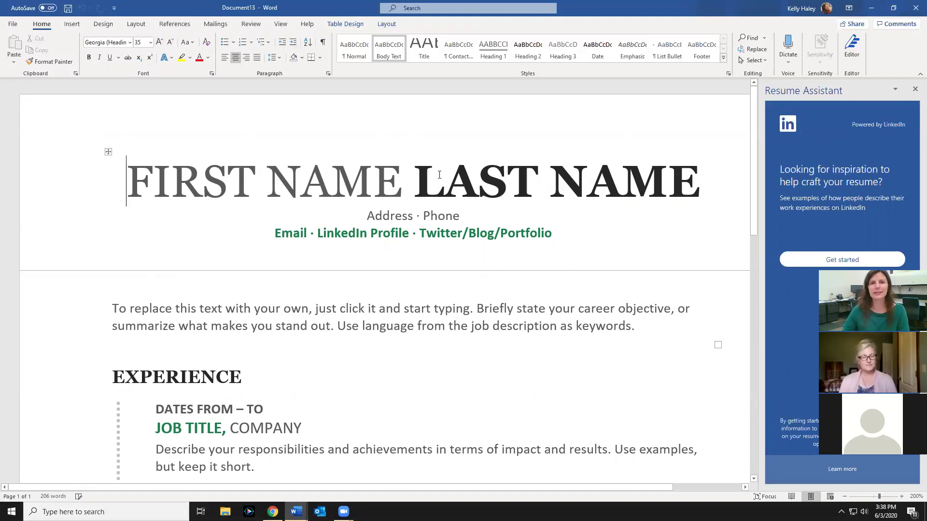
pyautogui.scroll(-5, 465, 183)
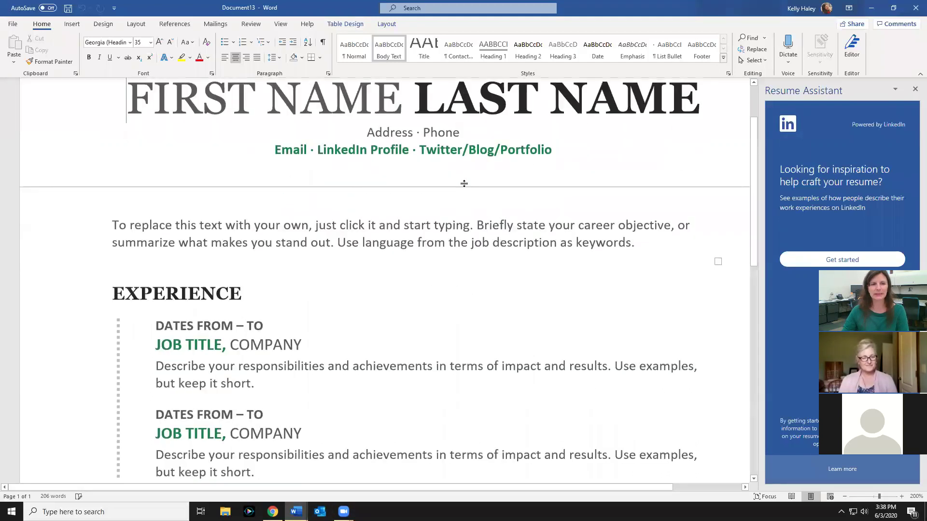
pyautogui.scroll(-1, 463, 184)
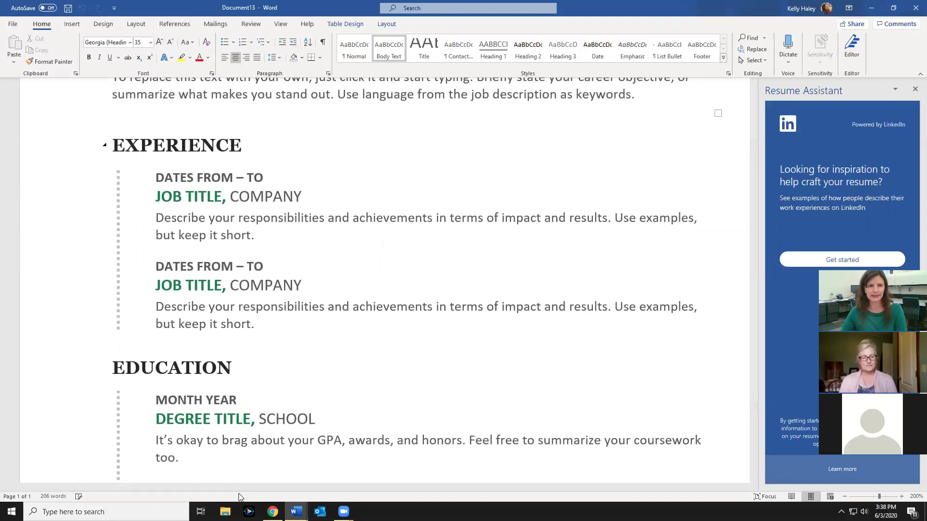
pyautogui.scroll(-4, 282, 422)
pyautogui.scroll(-5, 282, 422)
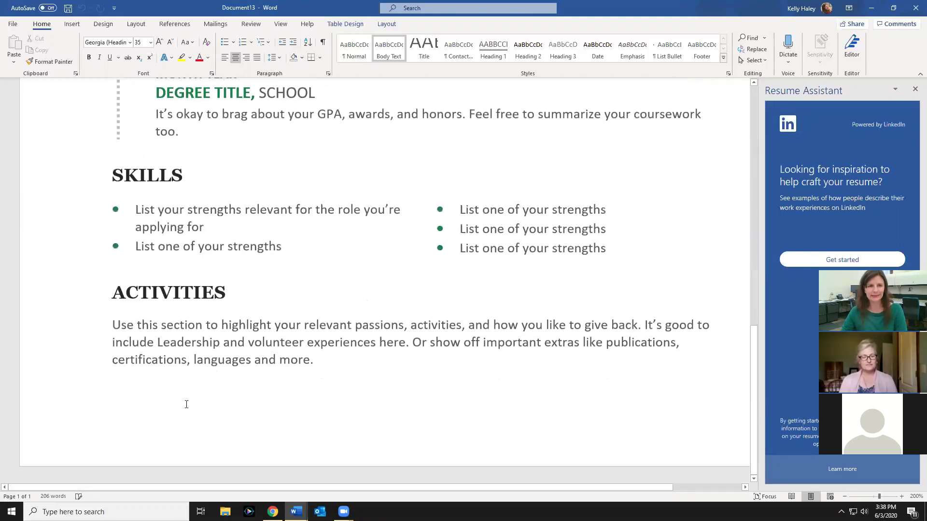
pyautogui.scroll(3, 255, 425)
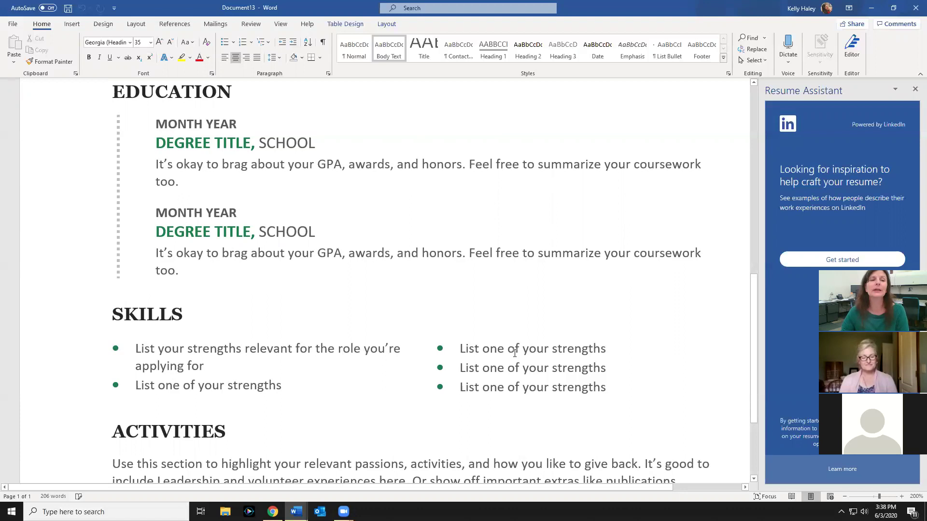
pyautogui.scroll(3, 514, 352)
pyautogui.scroll(1, 514, 352)
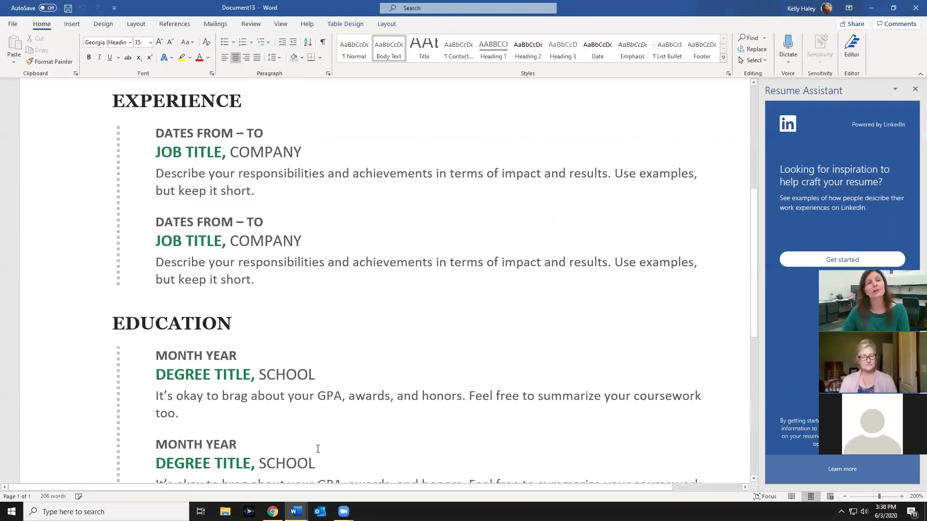
pyautogui.scroll(-3, 346, 300)
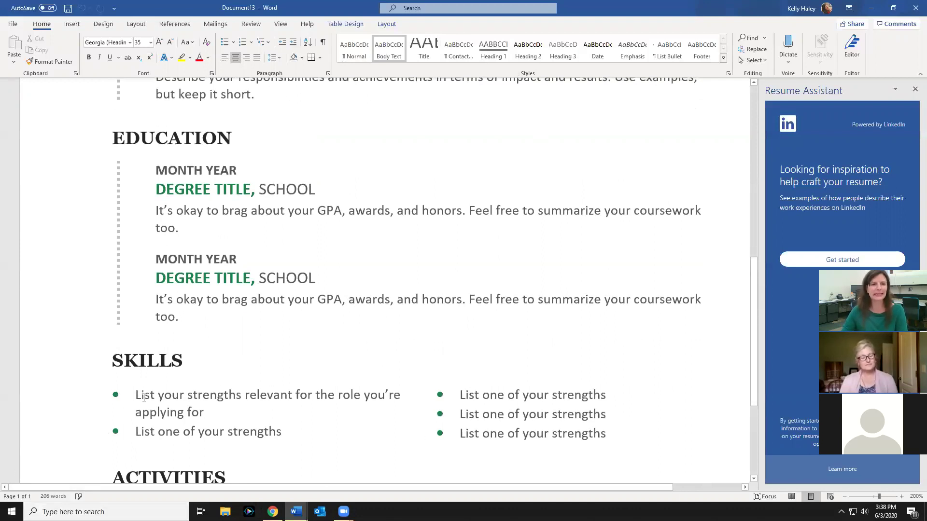
pyautogui.scroll(8, 589, 424)
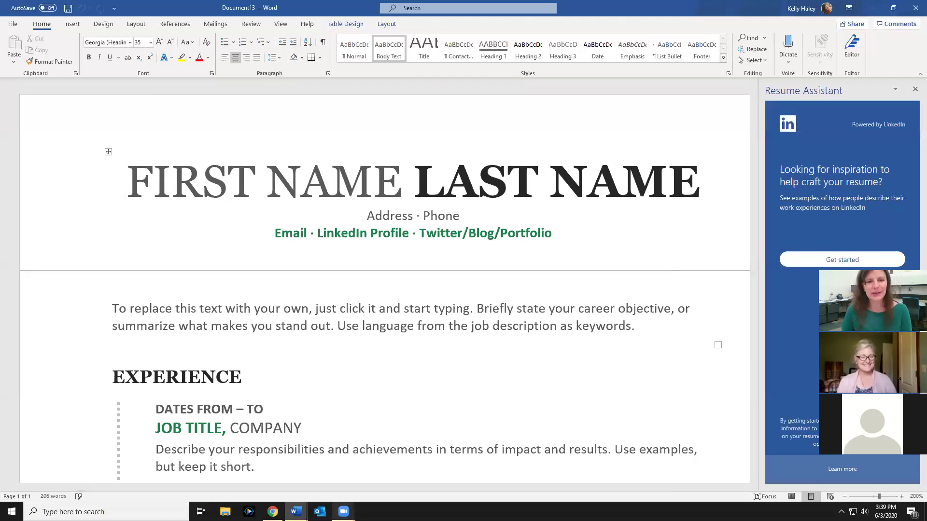
pyautogui.moveTo(296, 510)
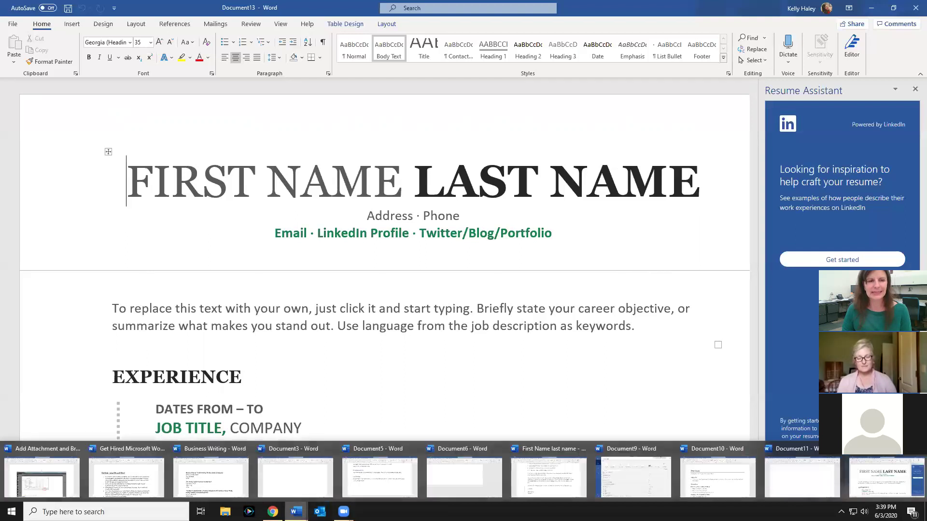
# - View the Add Attachment and Browsing Window document, close it, and close the modern chronological resume without saving
pyautogui.click(47, 491)
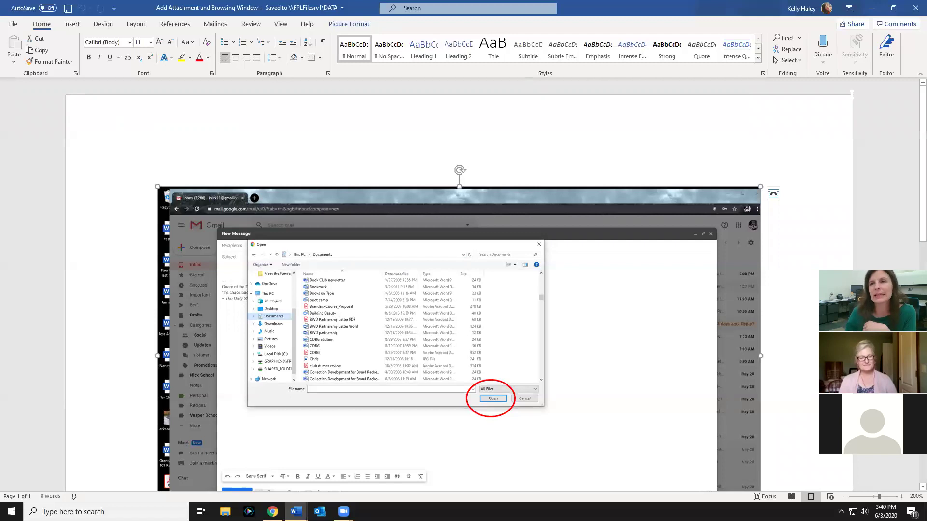
pyautogui.click(914, 11)
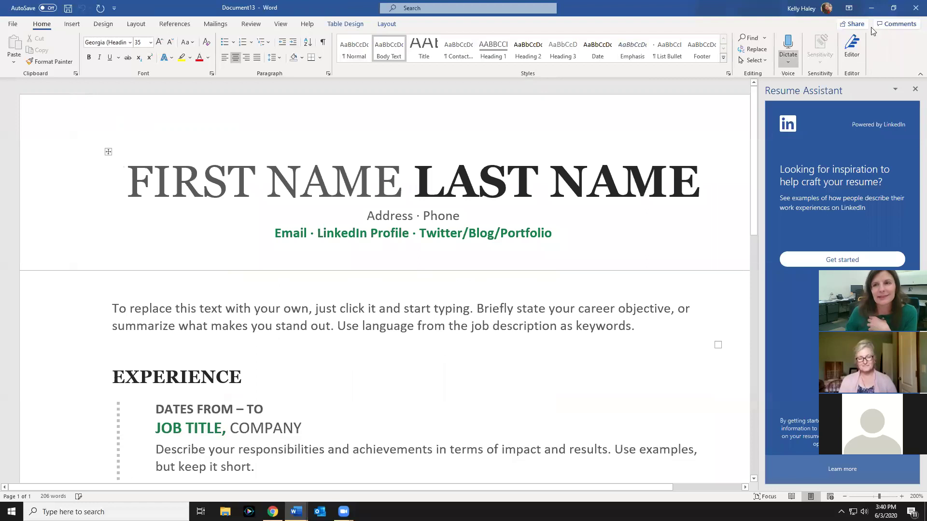
pyautogui.click(915, 8)
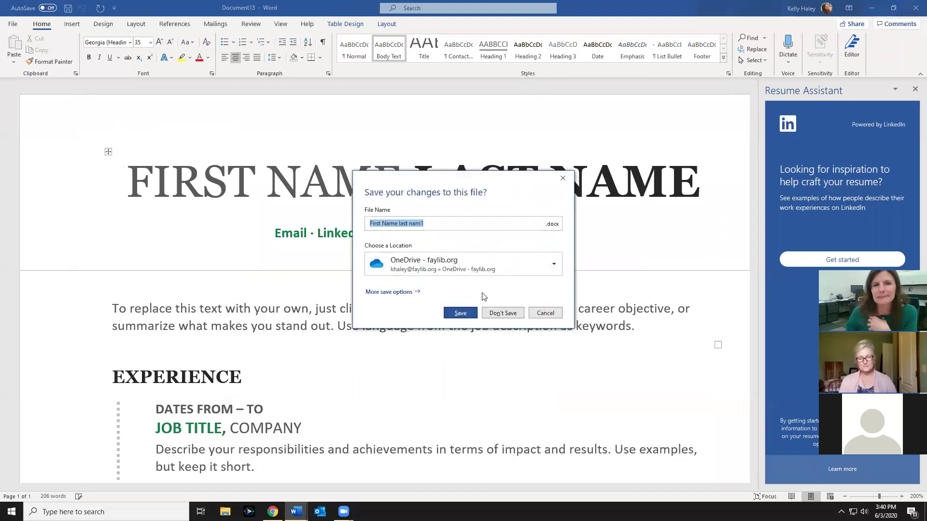
pyautogui.click(511, 314)
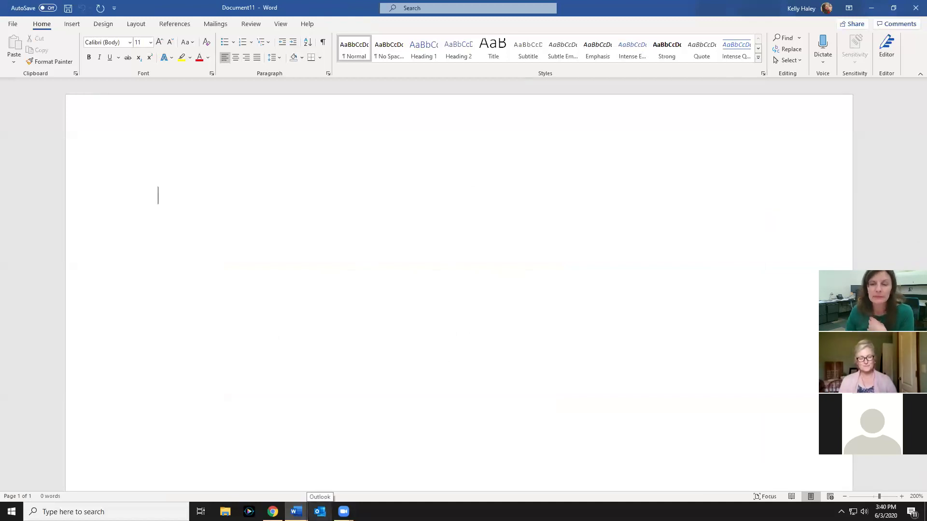
# - Switch to the Business Writing document, review its book list from first to last title, and return to the beginning
pyautogui.moveTo(296, 511)
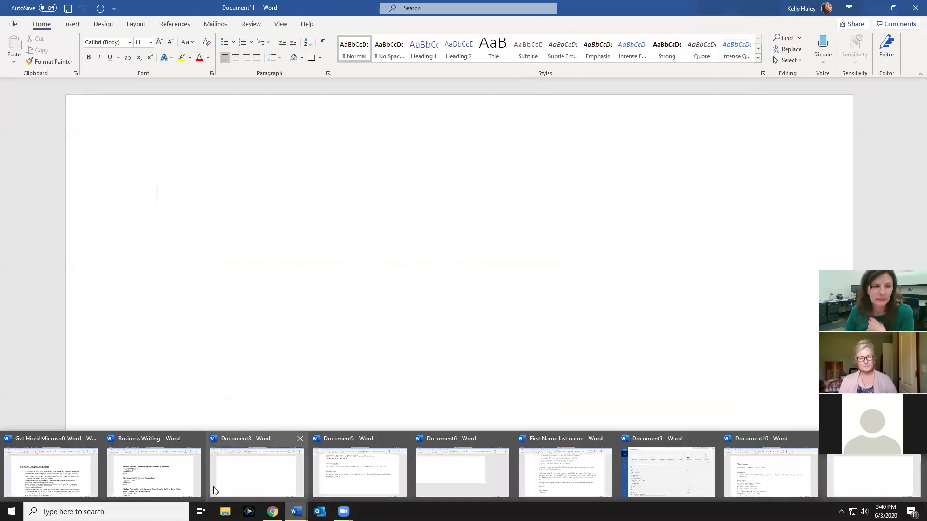
pyautogui.moveTo(159, 484)
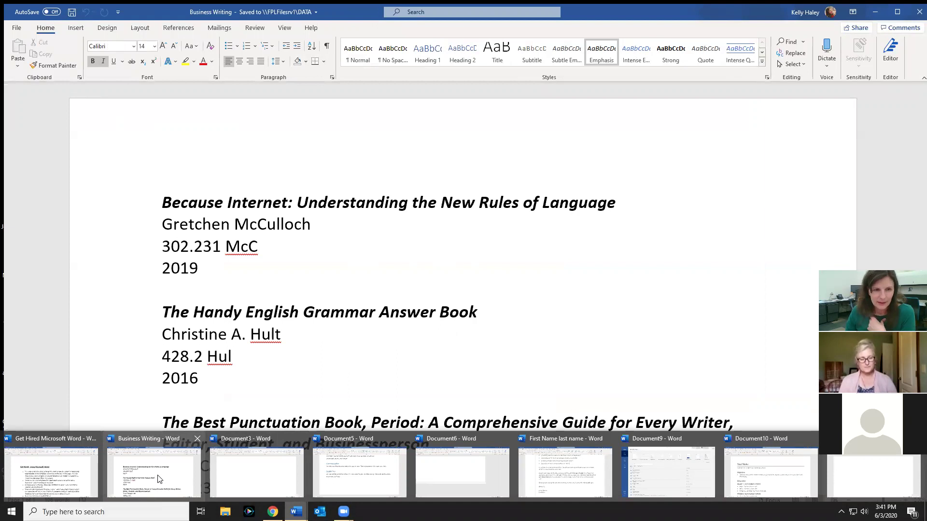
pyautogui.click(160, 481)
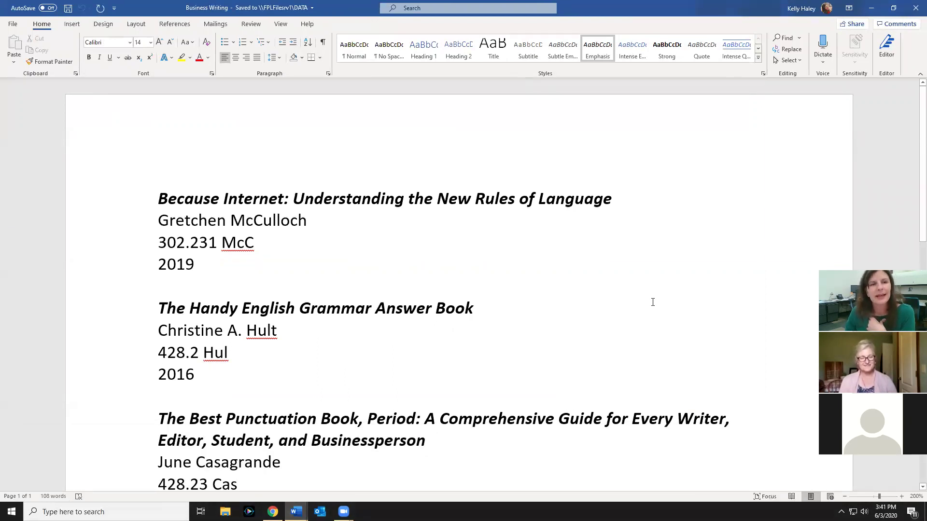
pyautogui.scroll(-1, 653, 302)
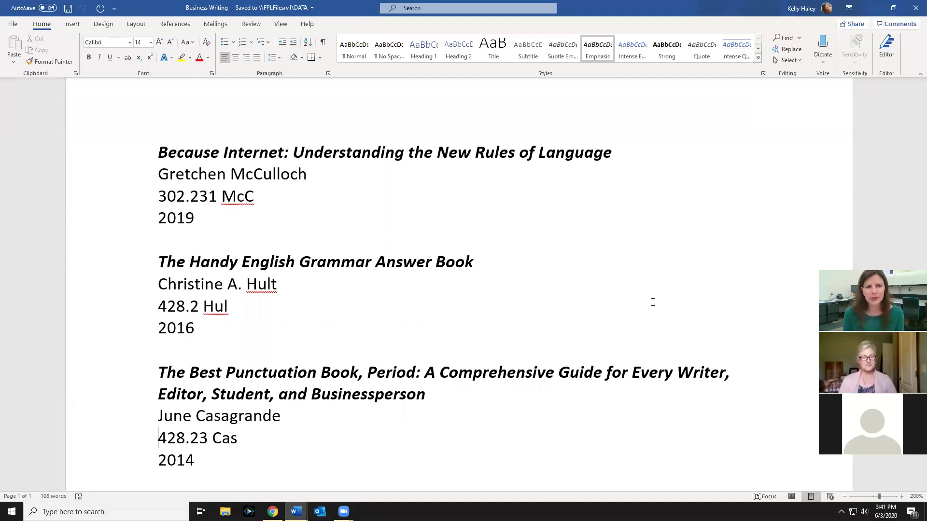
pyautogui.scroll(-3, 631, 277)
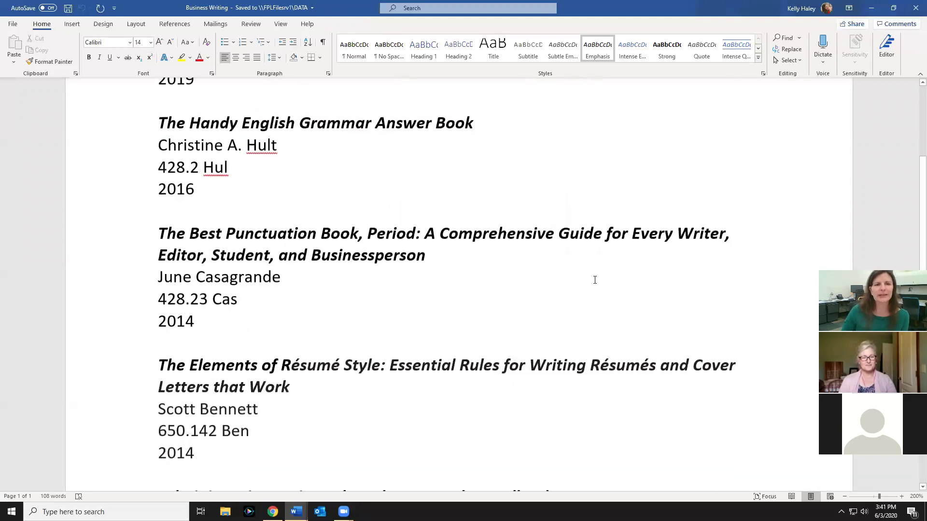
pyautogui.scroll(-3, 574, 265)
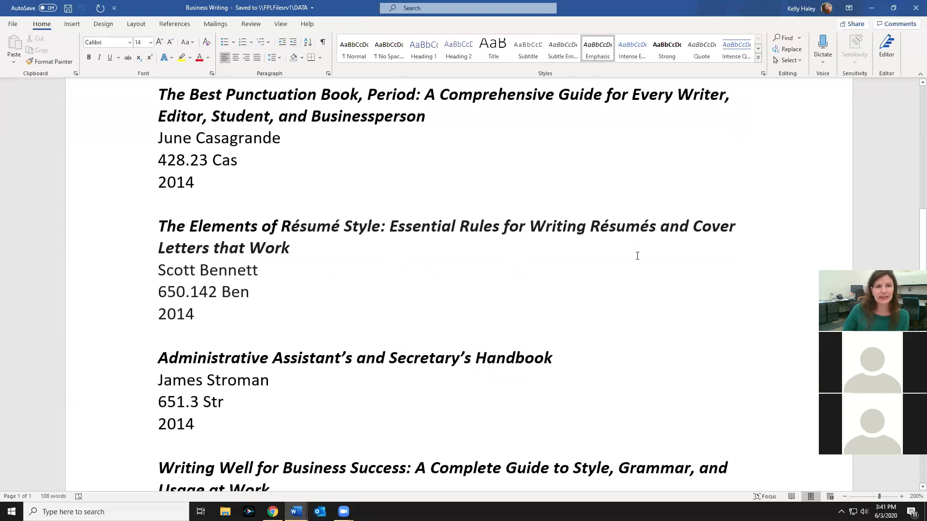
pyautogui.scroll(-2, 637, 256)
pyautogui.scroll(-2, 496, 277)
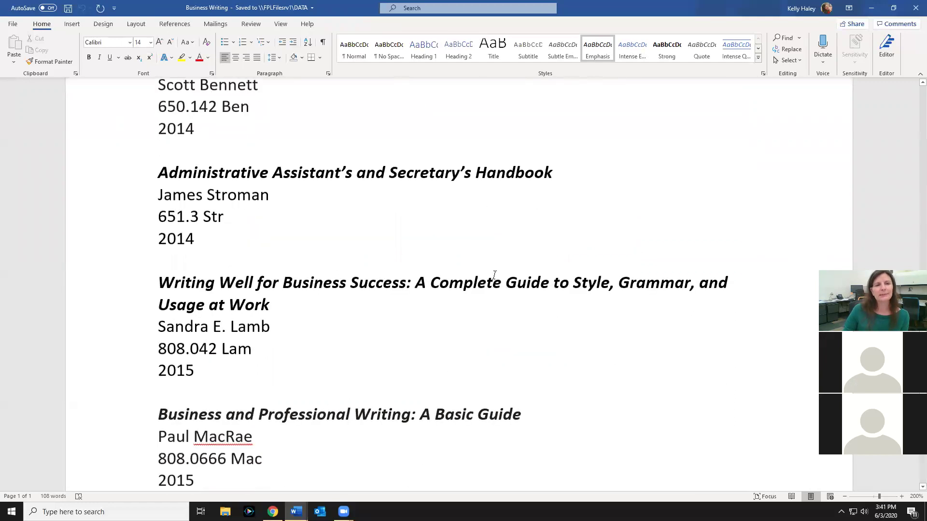
pyautogui.scroll(-1, 495, 276)
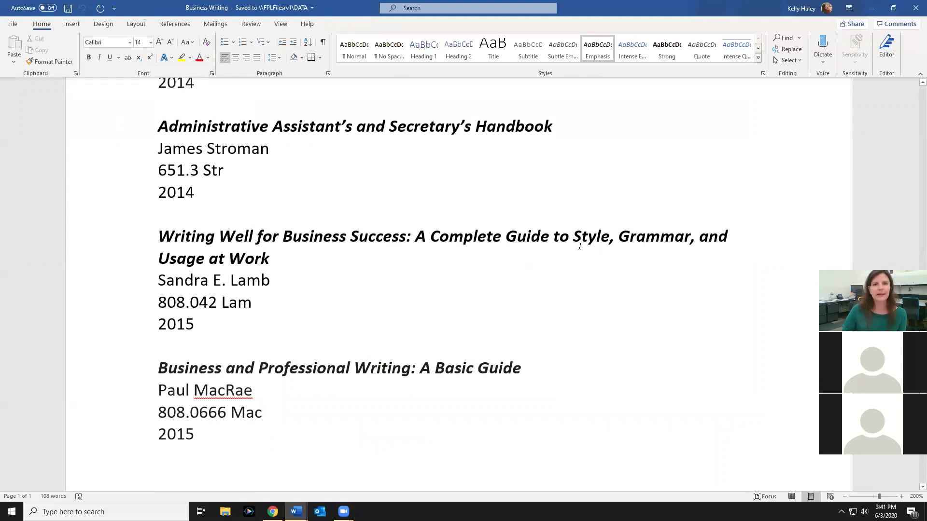
pyautogui.scroll(-1, 581, 244)
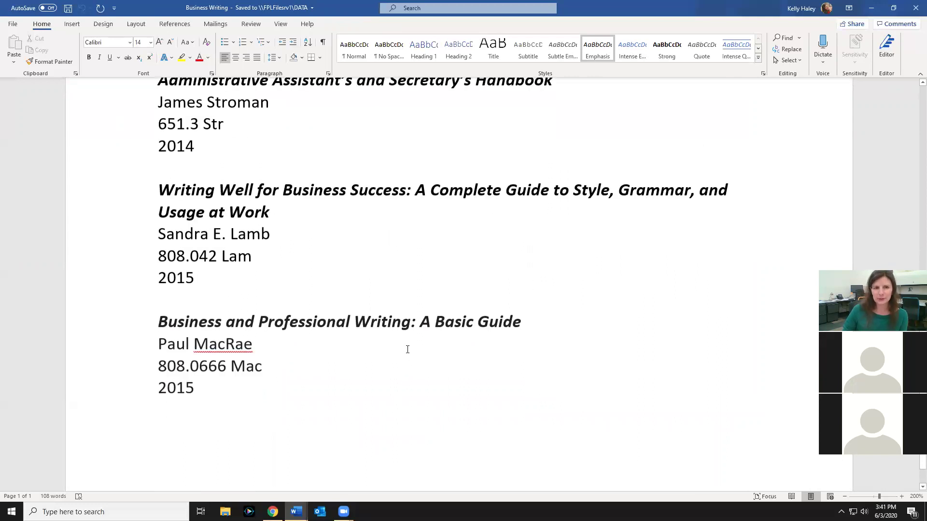
pyautogui.scroll(6, 410, 357)
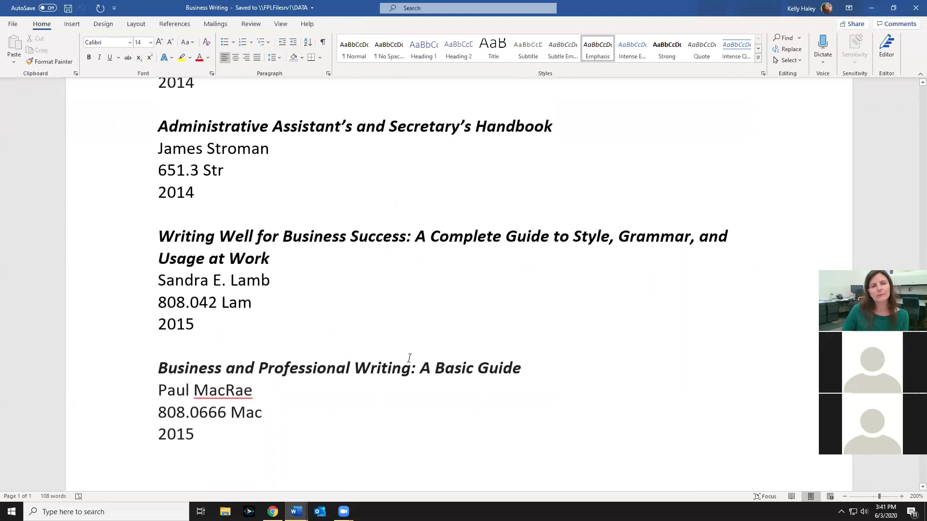
pyautogui.scroll(7, 414, 358)
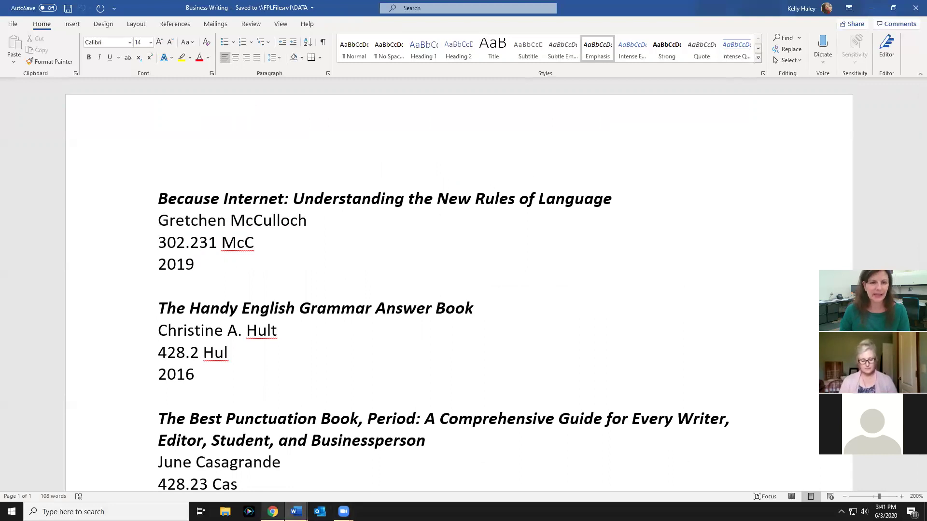
# - Open the Get Hired ebooks PDF from the recent files in File Explorer and look over the start of its first page
pyautogui.moveTo(296, 511)
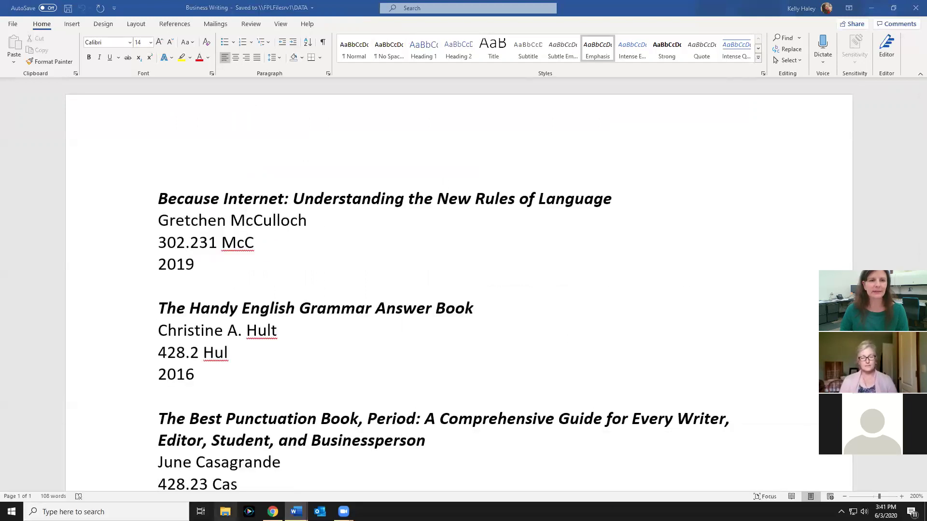
pyautogui.click(225, 512)
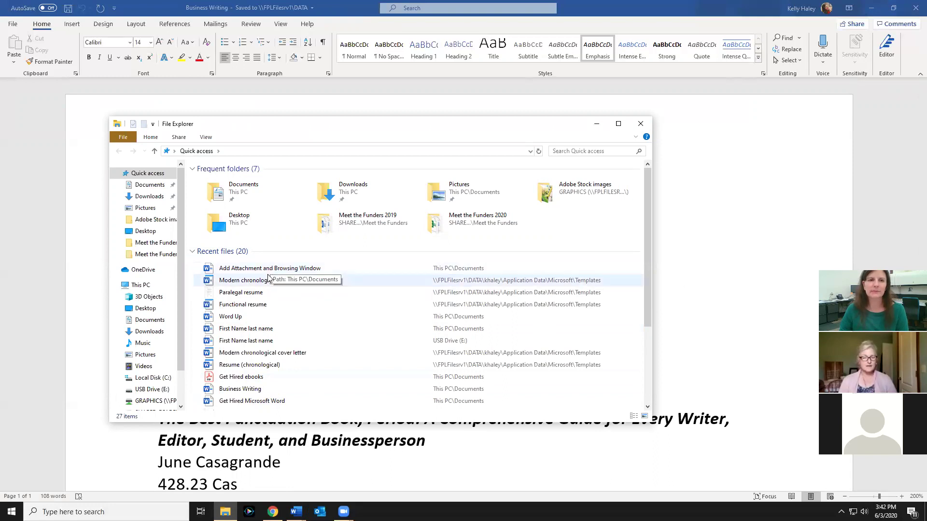
pyautogui.doubleClick(250, 378)
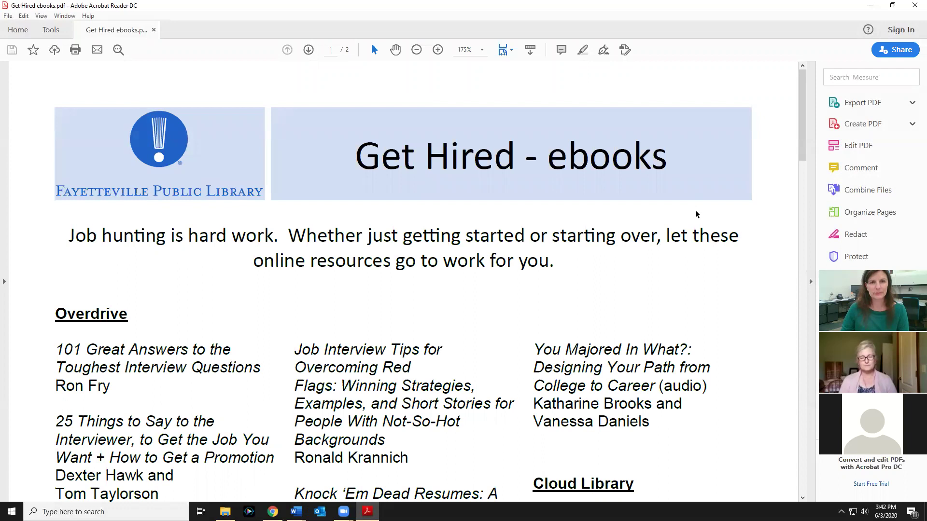
pyautogui.scroll(-1, 697, 216)
pyautogui.scroll(1, 697, 215)
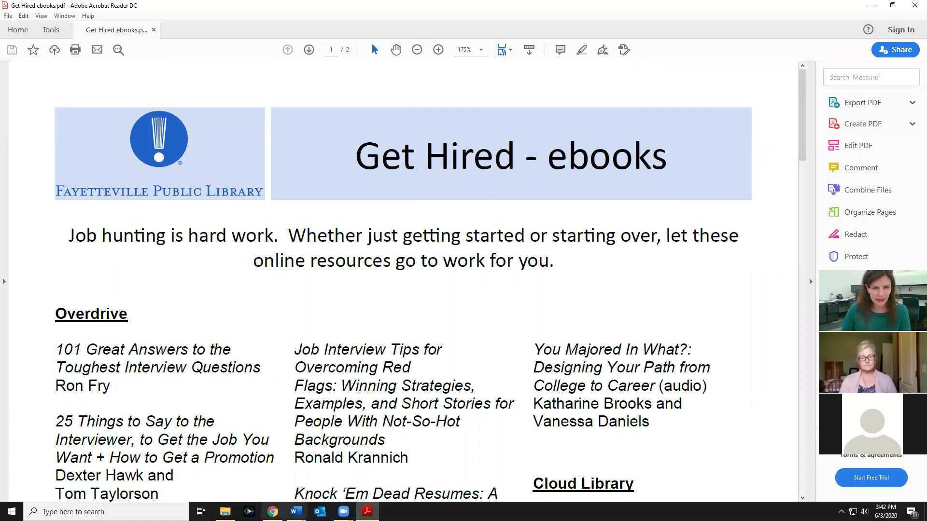
# - Switch to the Get Hired Microsoft Word handout and review its points on templates, keeping resume copies, saving, and starting an email to yourself
pyautogui.moveTo(296, 512)
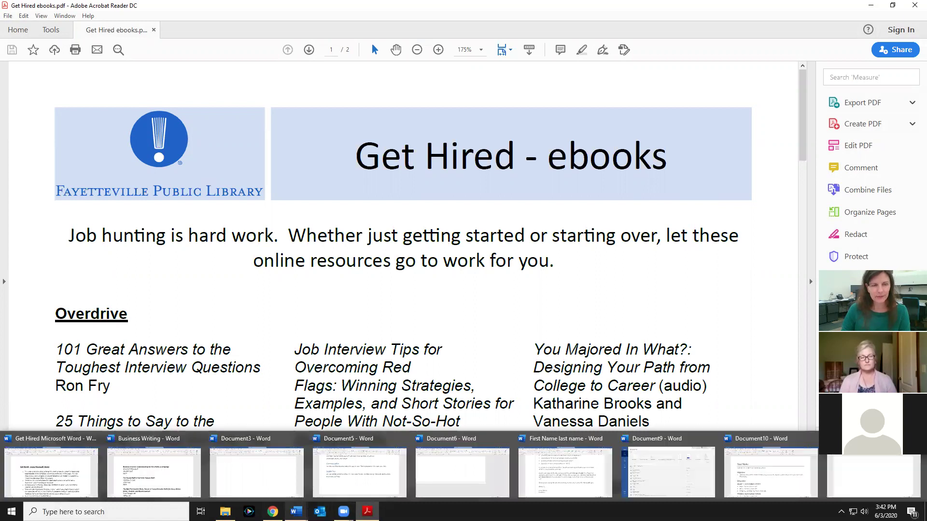
pyautogui.click(62, 472)
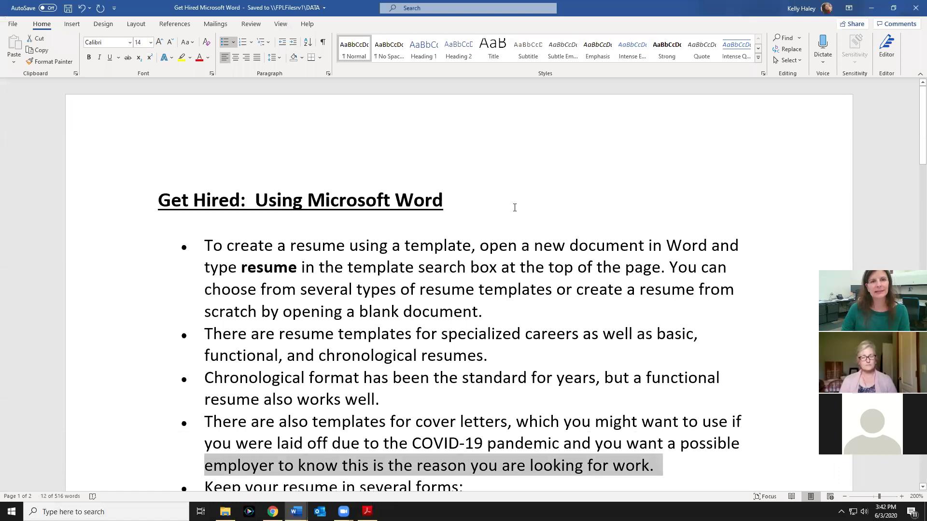
pyautogui.click(546, 332)
pyautogui.scroll(-1, 558, 258)
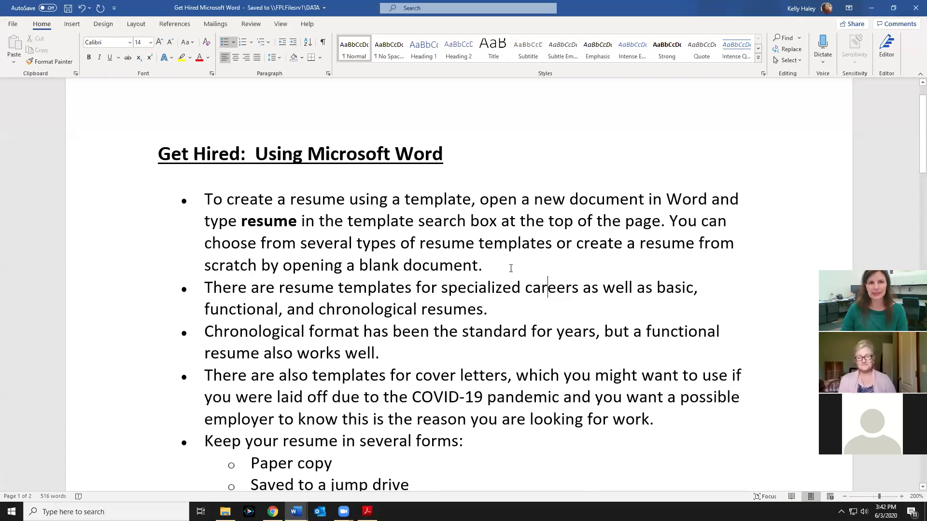
pyautogui.scroll(-1, 511, 270)
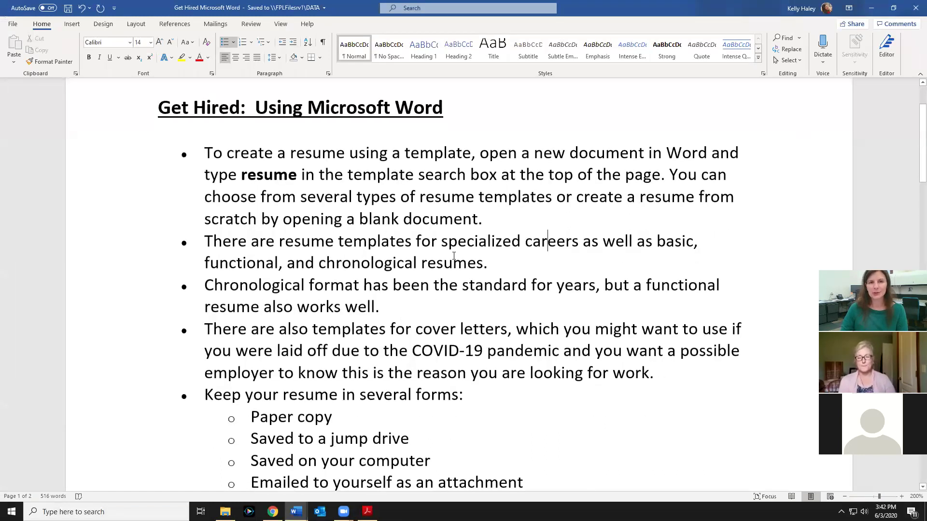
pyautogui.scroll(-1, 428, 352)
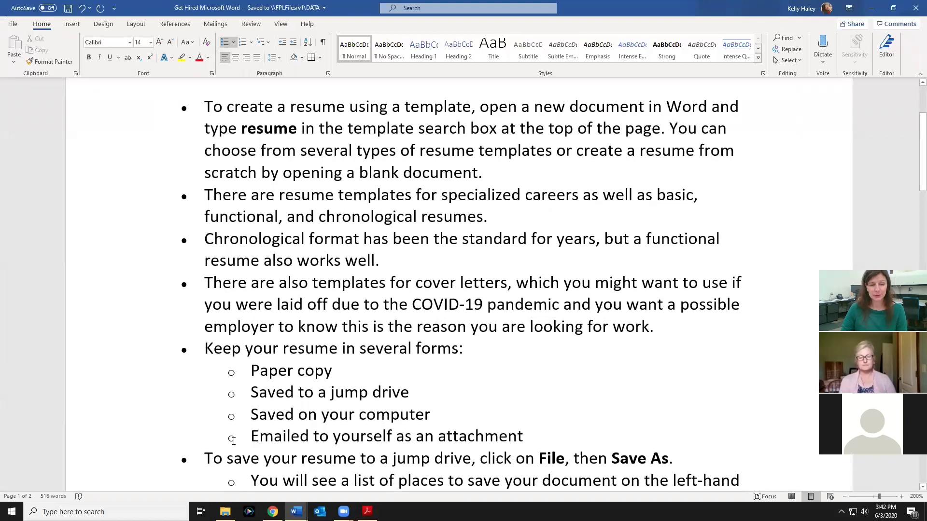
pyautogui.scroll(-3, 346, 462)
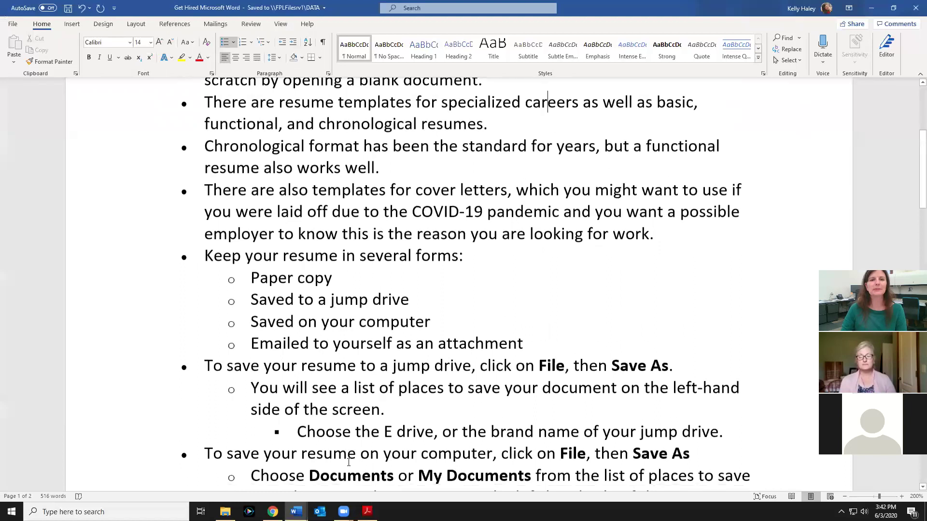
pyautogui.scroll(-2, 383, 335)
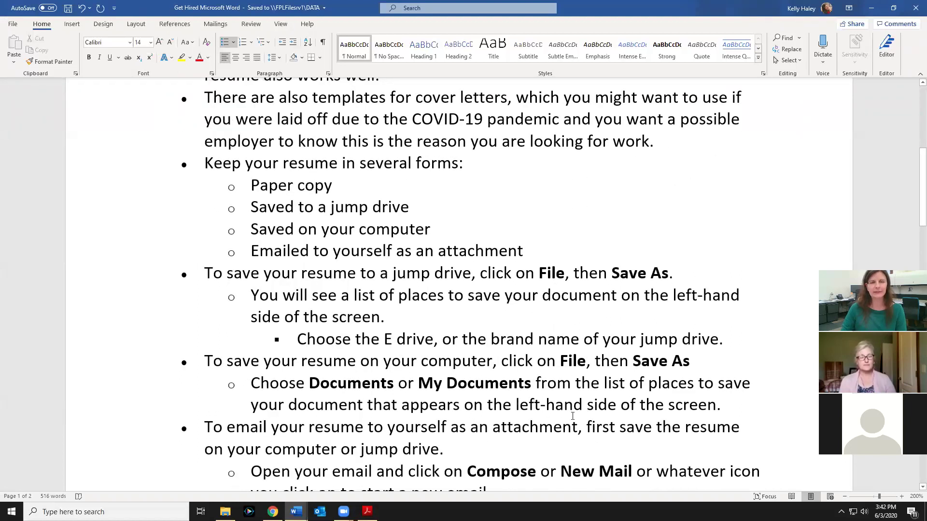
pyautogui.scroll(-1, 560, 419)
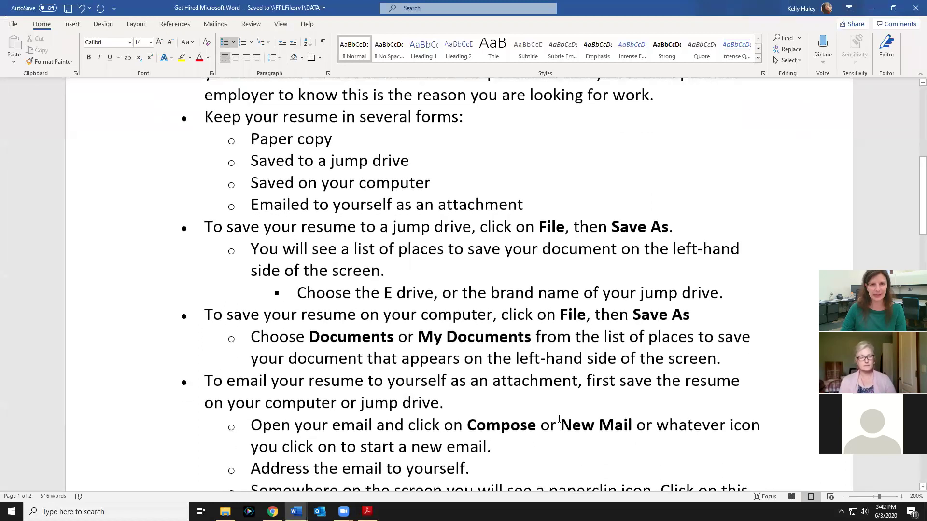
pyautogui.scroll(-1, 558, 419)
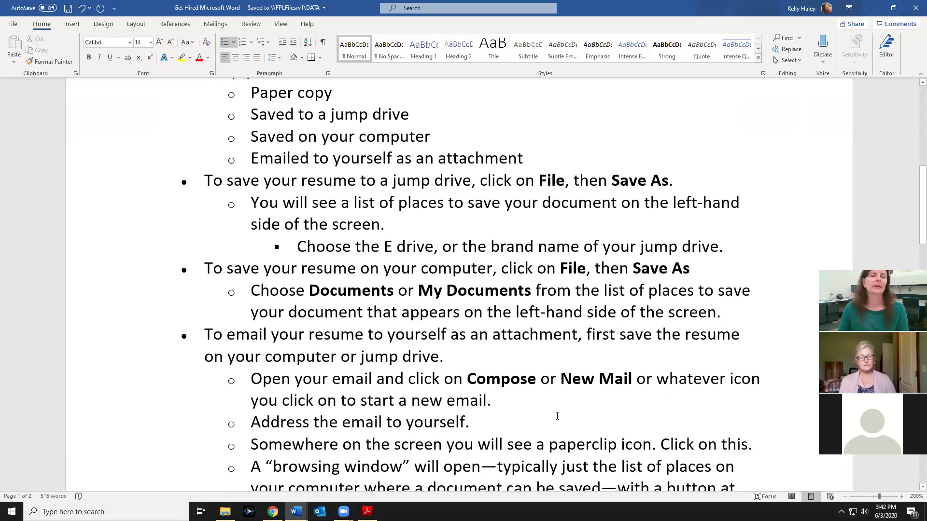
# - Read the rest of the handout on attaching a resume to email, uploading it to online applications, and editing it in Word
pyautogui.scroll(-4, 558, 419)
pyautogui.scroll(-3, 556, 415)
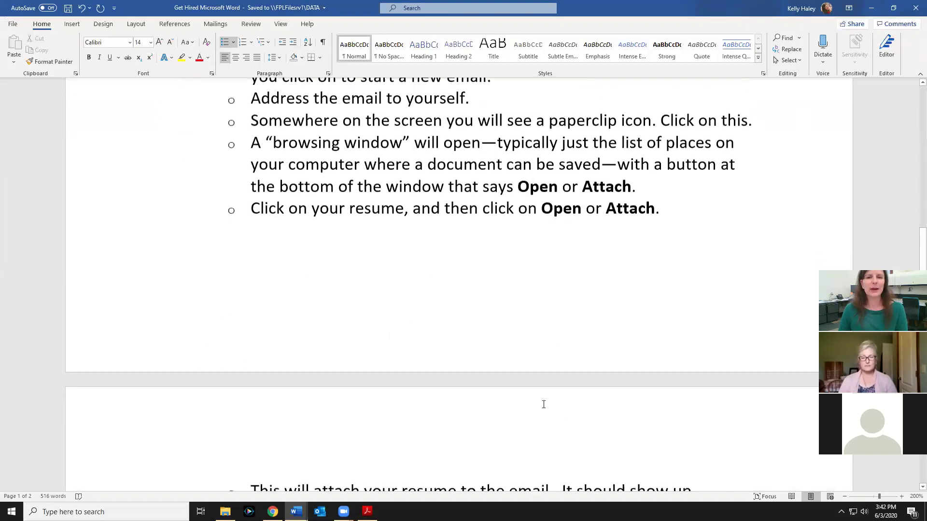
pyautogui.scroll(-3, 421, 196)
pyautogui.scroll(-5, 421, 196)
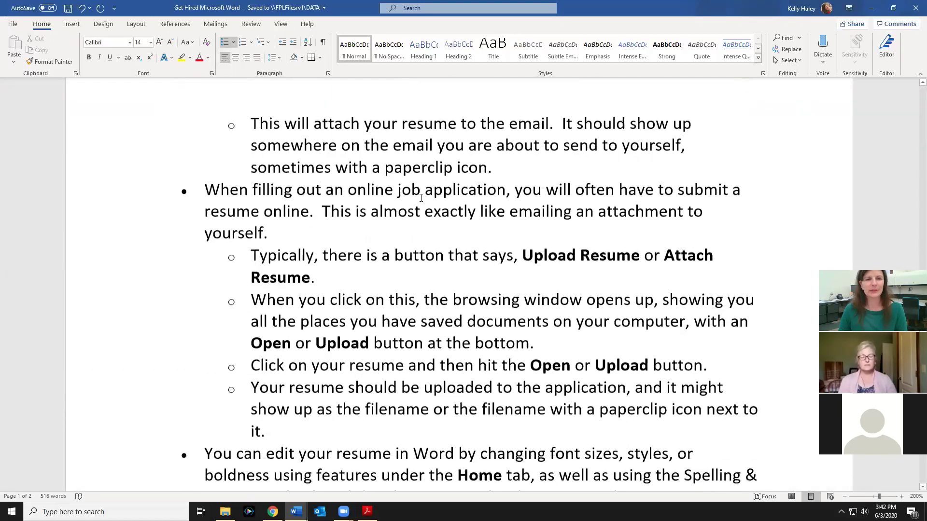
pyautogui.scroll(-2, 420, 200)
pyautogui.scroll(-9, 420, 199)
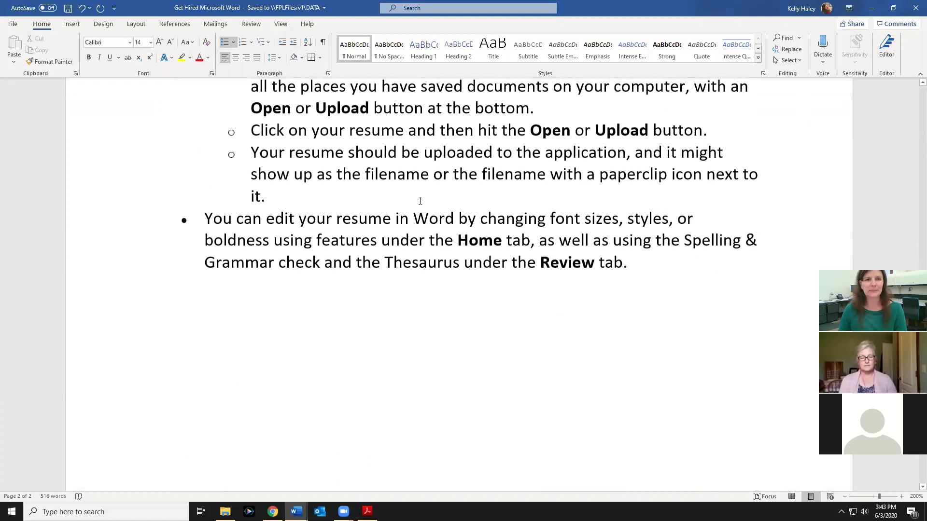
pyautogui.scroll(-2, 420, 201)
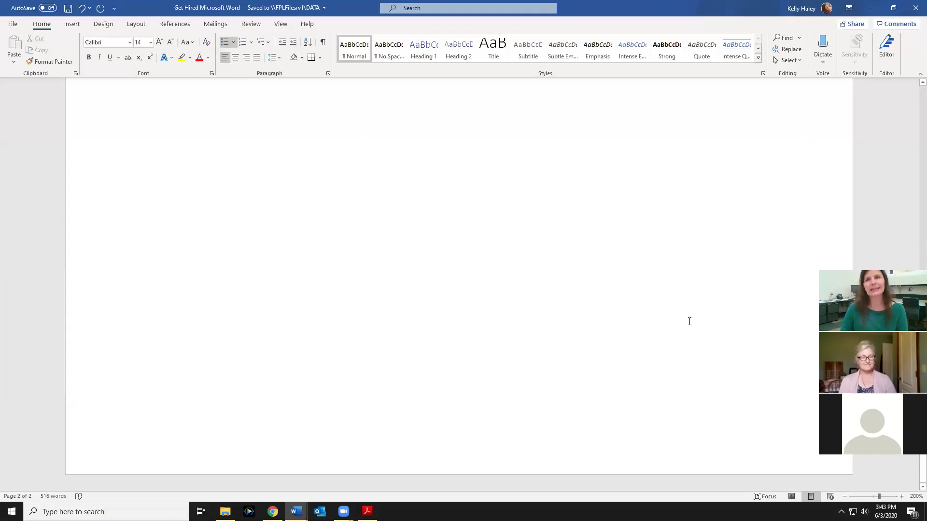
# - Close the Get Hired handout, the ebooks PDF, the File Explorer window, and the Business Writing document
pyautogui.click(914, 10)
pyautogui.click(914, 8)
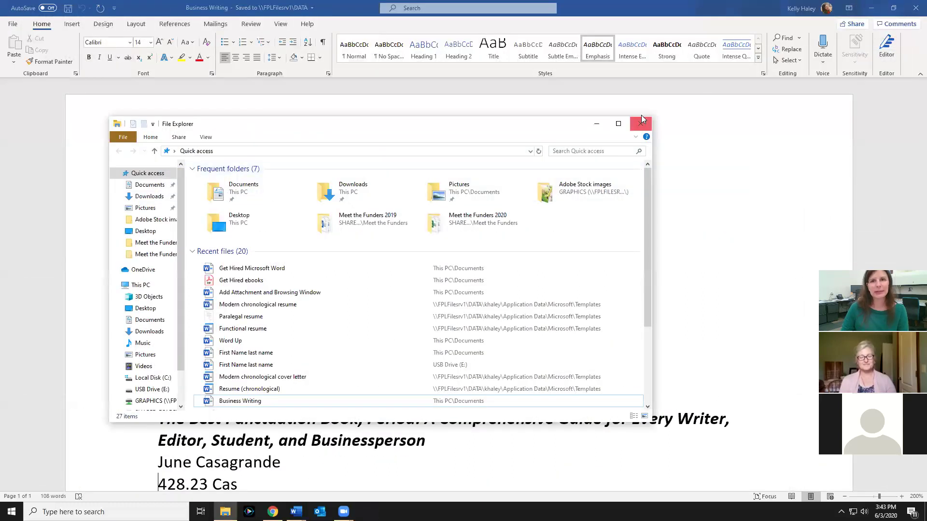
pyautogui.click(641, 123)
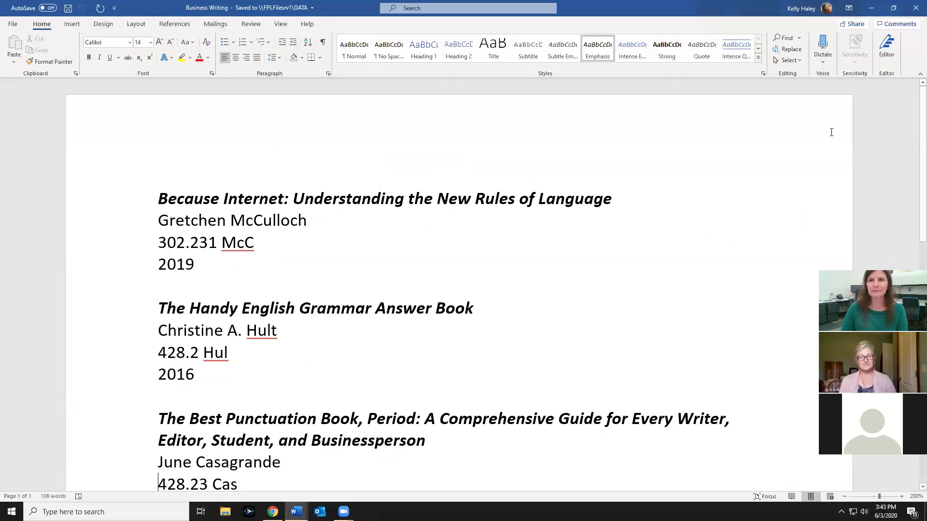
pyautogui.click(913, 10)
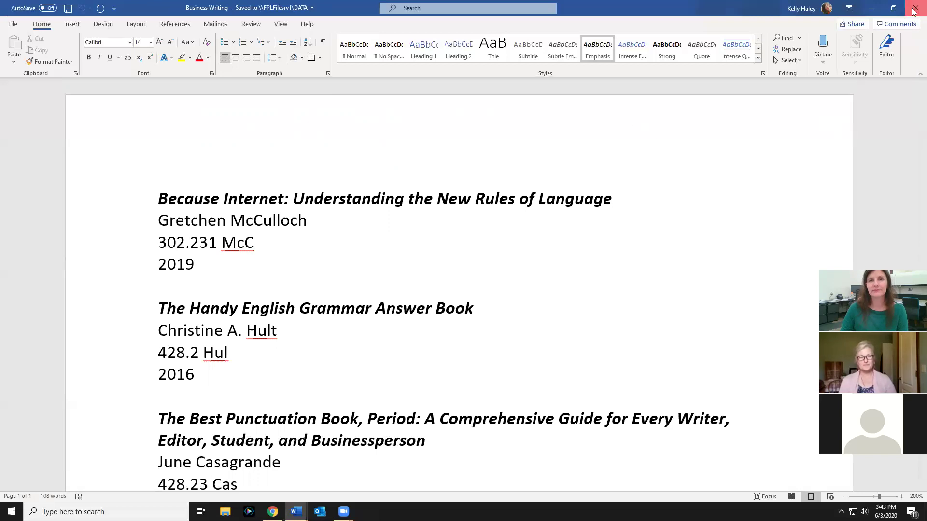